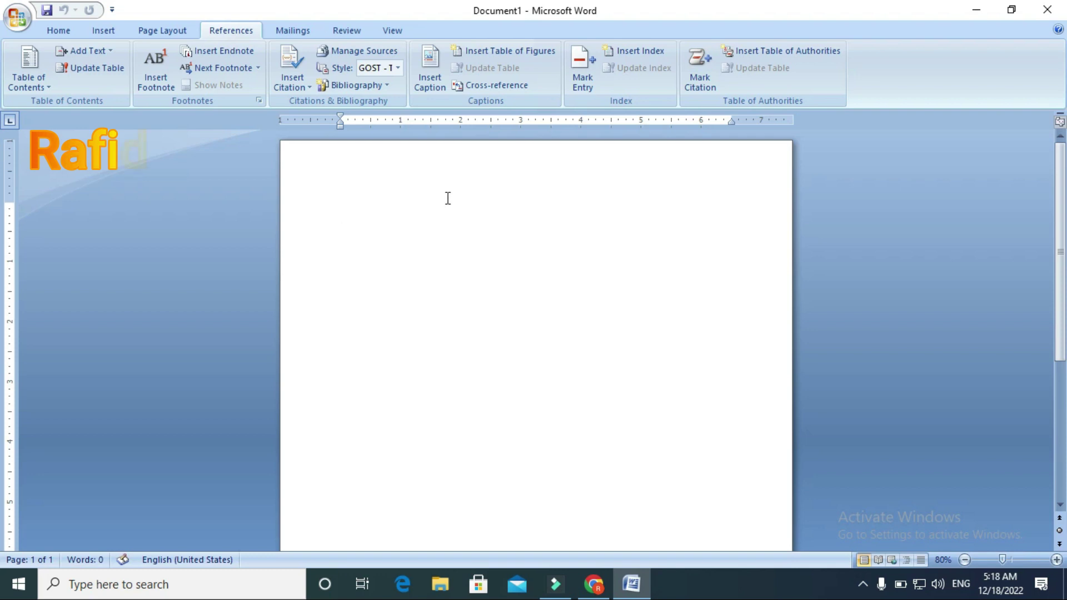
- Generate sample paragraphs in the empty document with =rand()
type("=ran")
type("d")
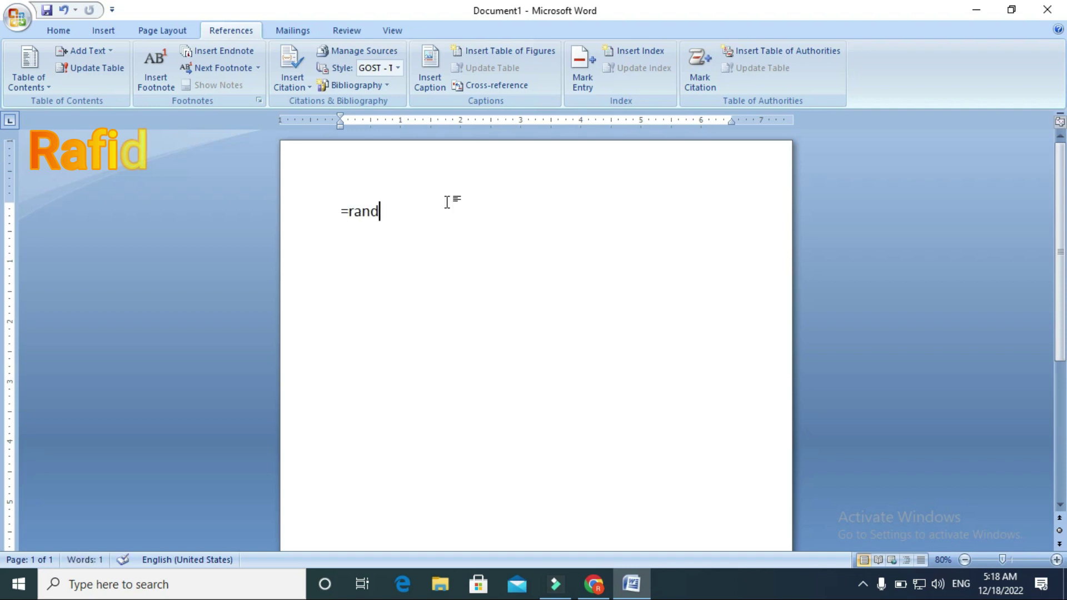
type("()")
key("Return")
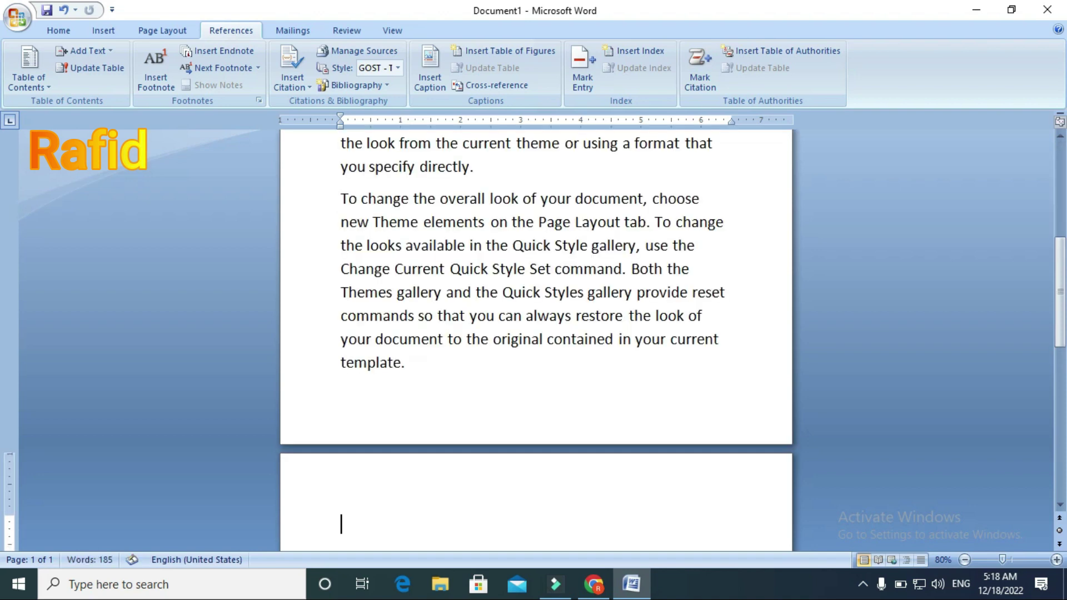
scroll(389, 217, "up", 1)
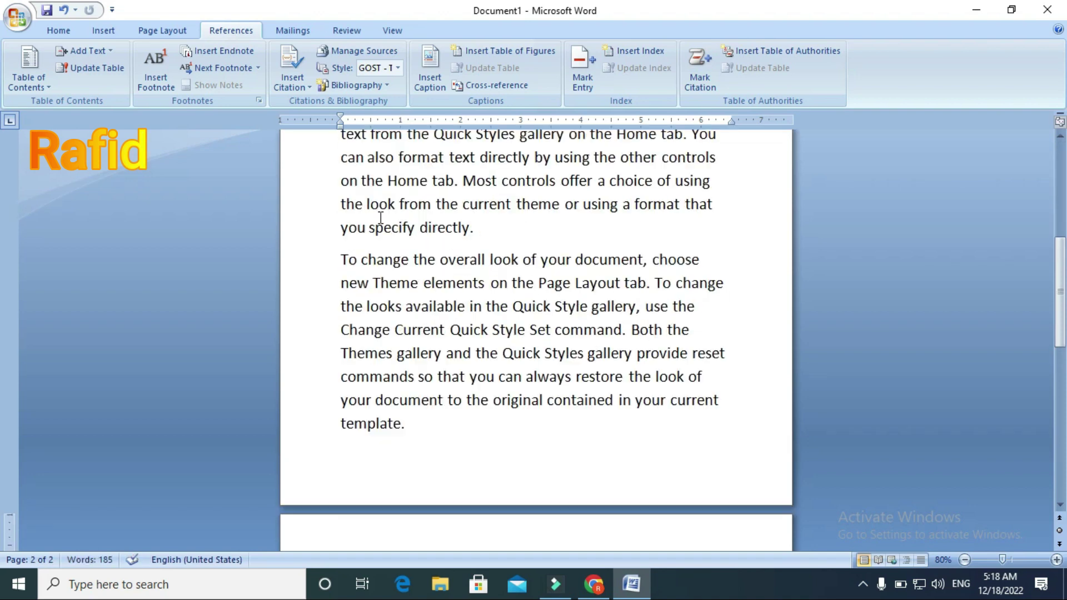
scroll(384, 223, "up", 4)
scroll(387, 225, "up", 1)
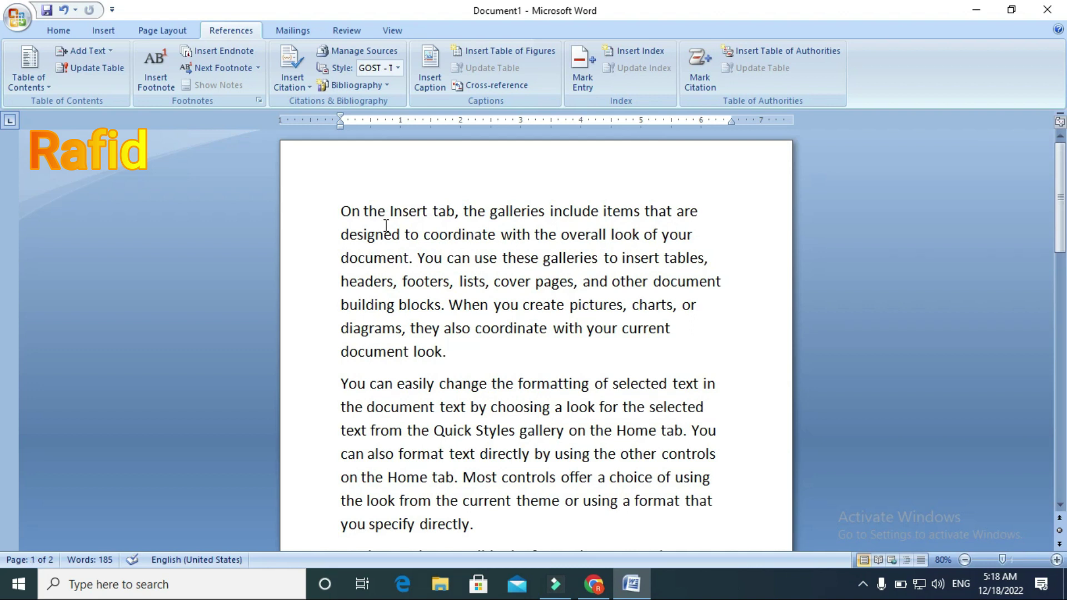
- Select all the sample text and paste three more copies at the end of the document
key("ctrl+a")
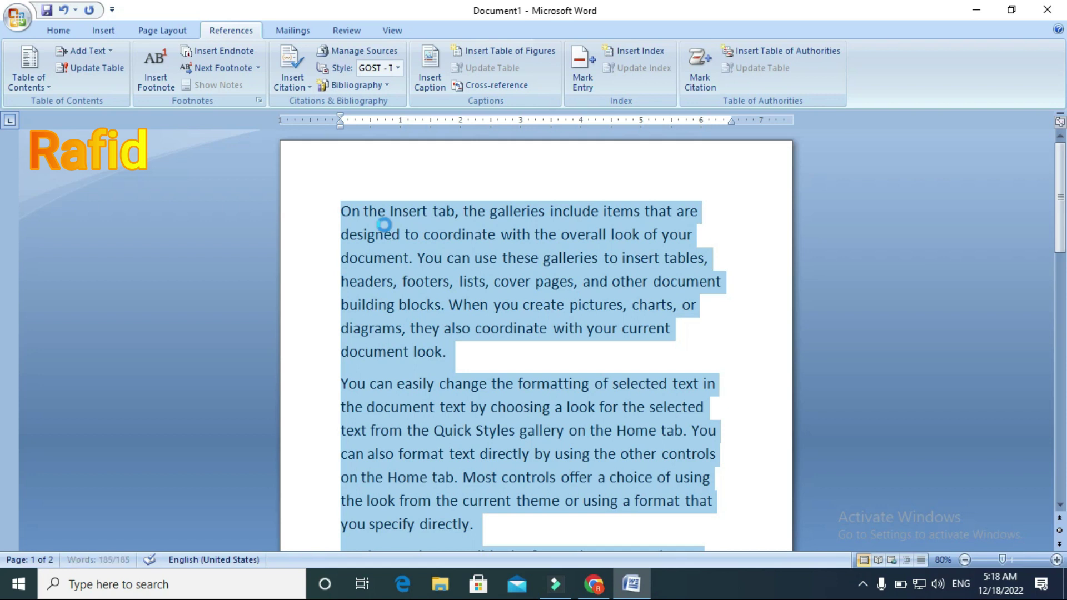
key("Right")
key("ctrl+v")
key("ctrl+v")
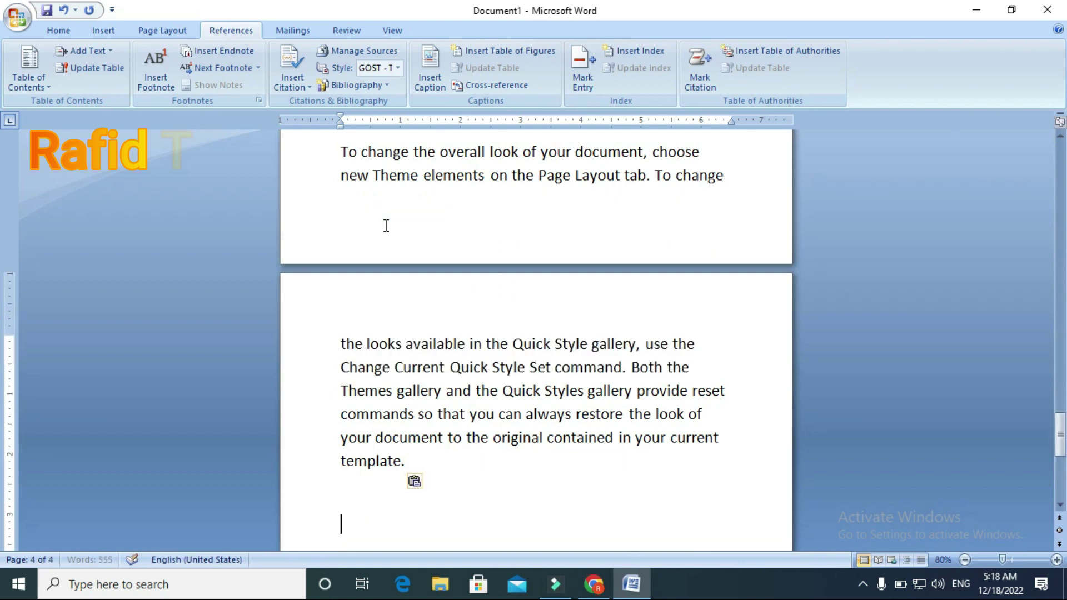
key("ctrl+v")
key("ctrl+v")
key("ctrl+v")
key("ctrl+v")
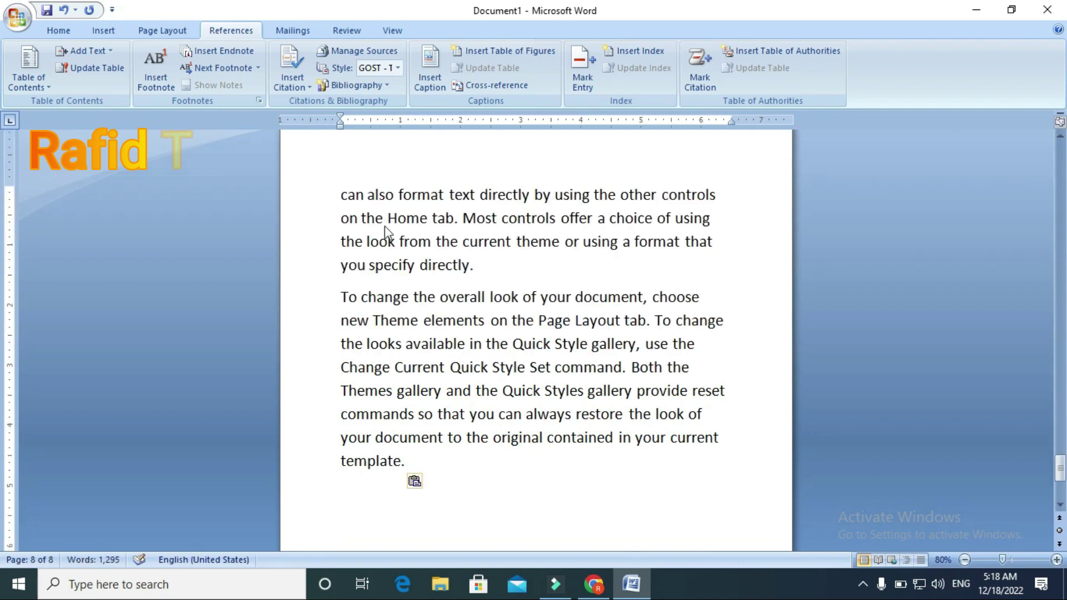
key("ctrl+v")
key("ctrl+v")
key("ctrl+v")
key("ctrl+v")
key("ctrl+v")
key("ctrl+v")
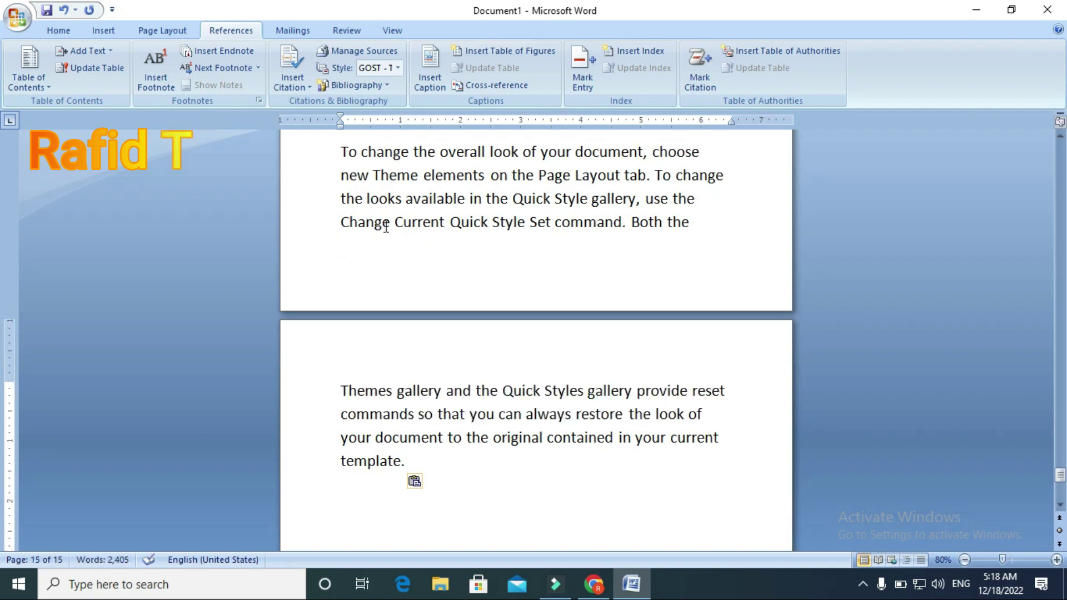
- Jump to page 1 with Ctrl+G Go To, then close the Find and Replace dialog
left_click(386, 227)
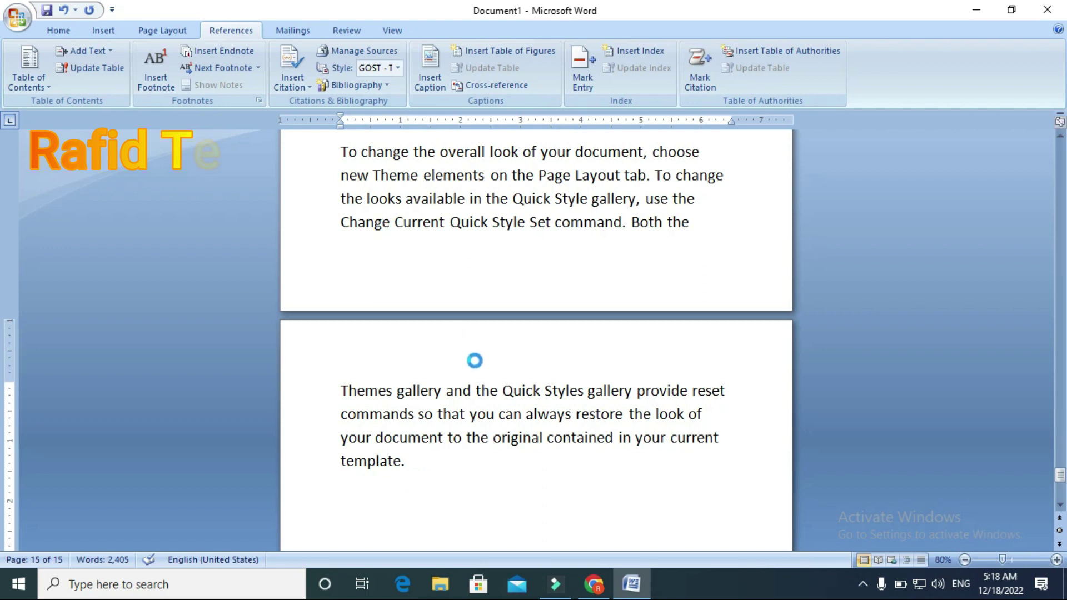
key("ctrl+g")
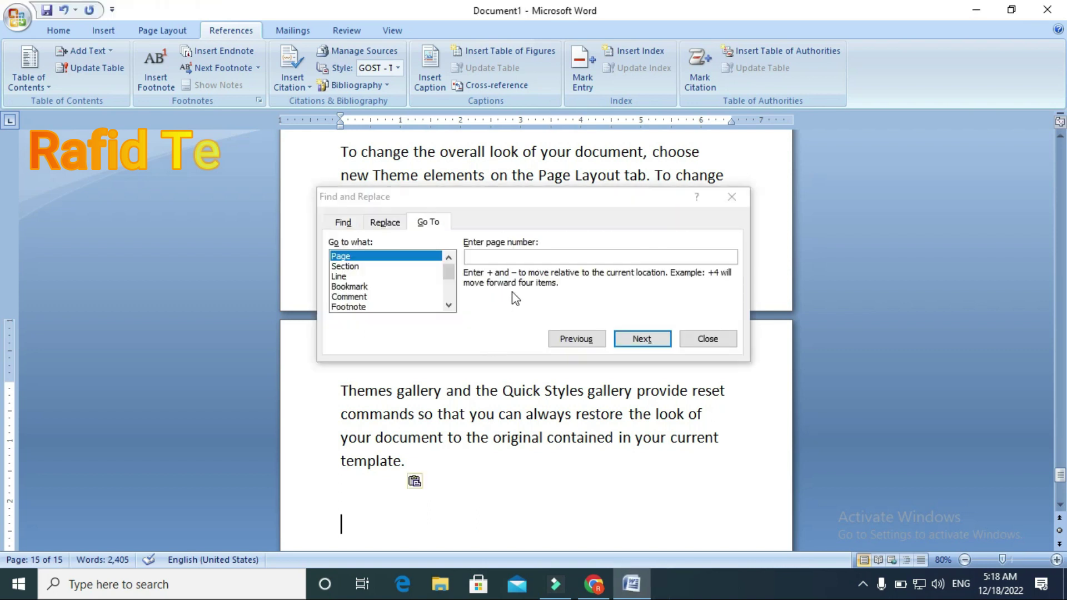
type("1")
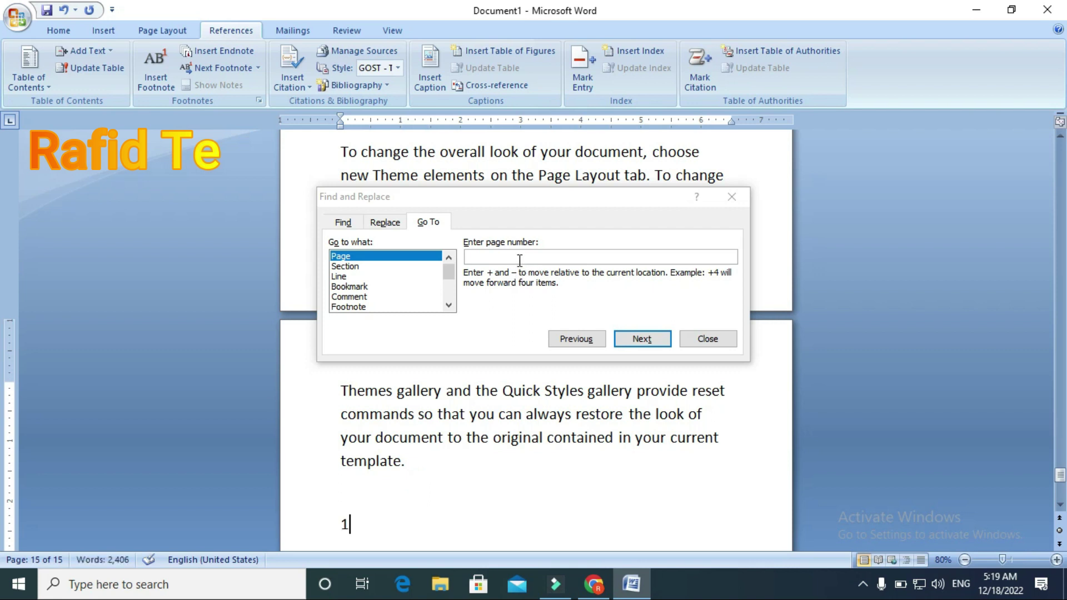
key("BackSpace")
left_click(513, 256)
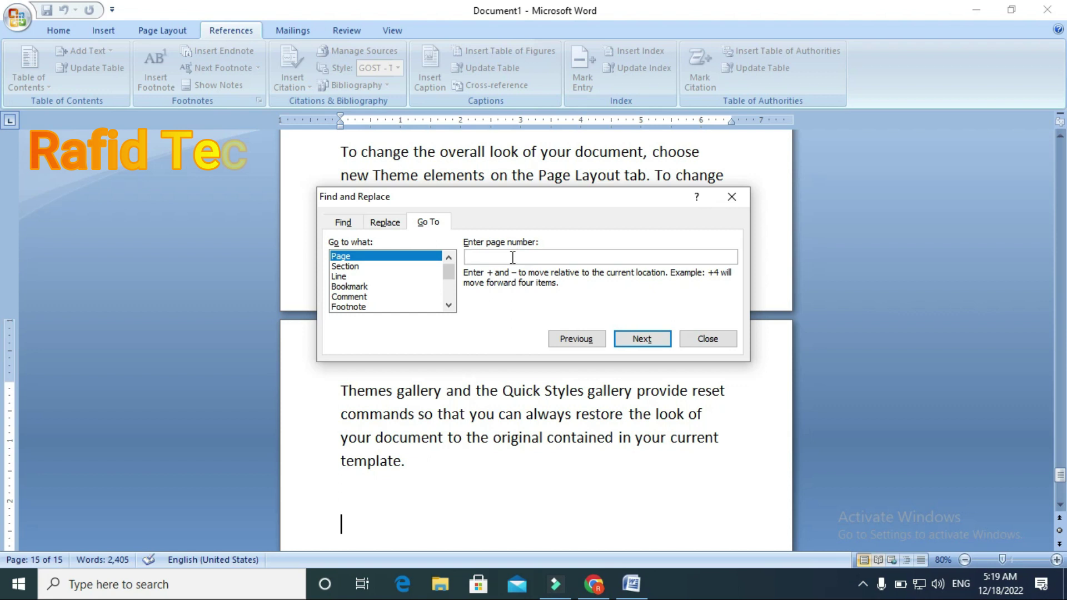
type("1")
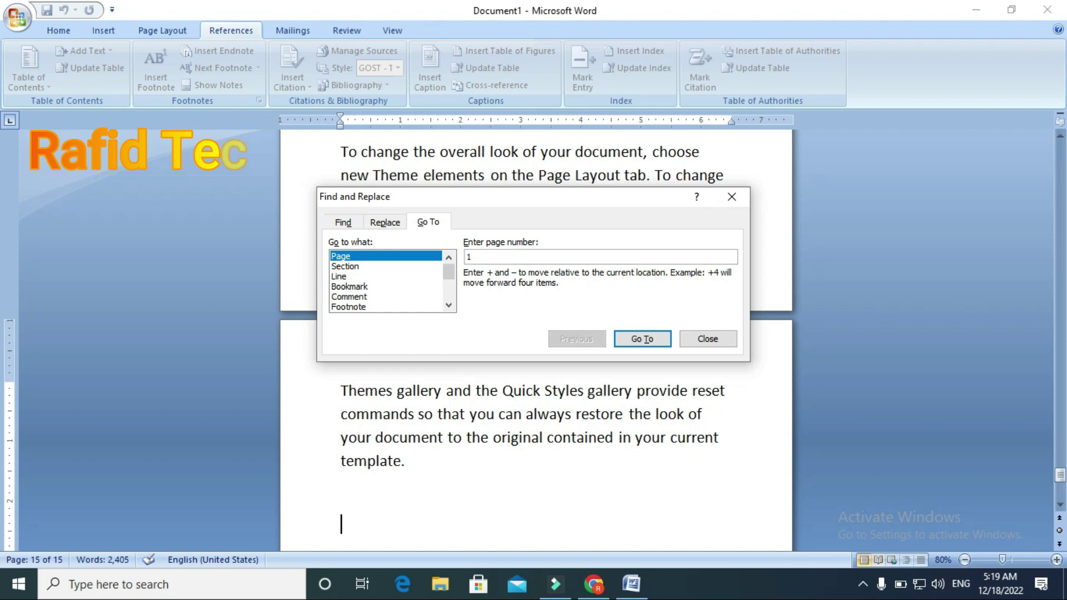
key("Return")
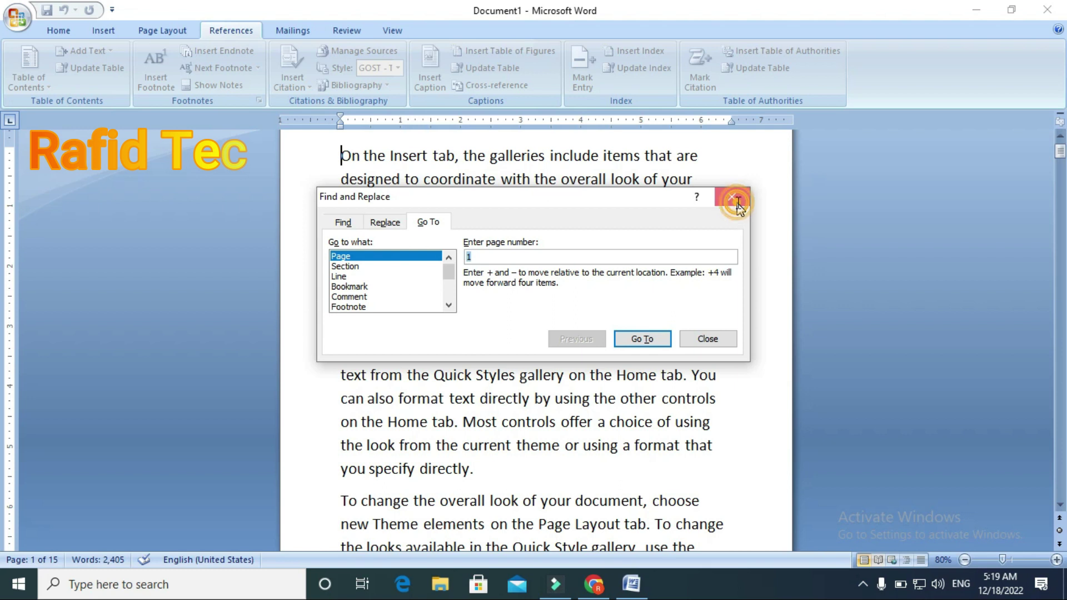
left_click(735, 199)
scroll(526, 174, "up", 1)
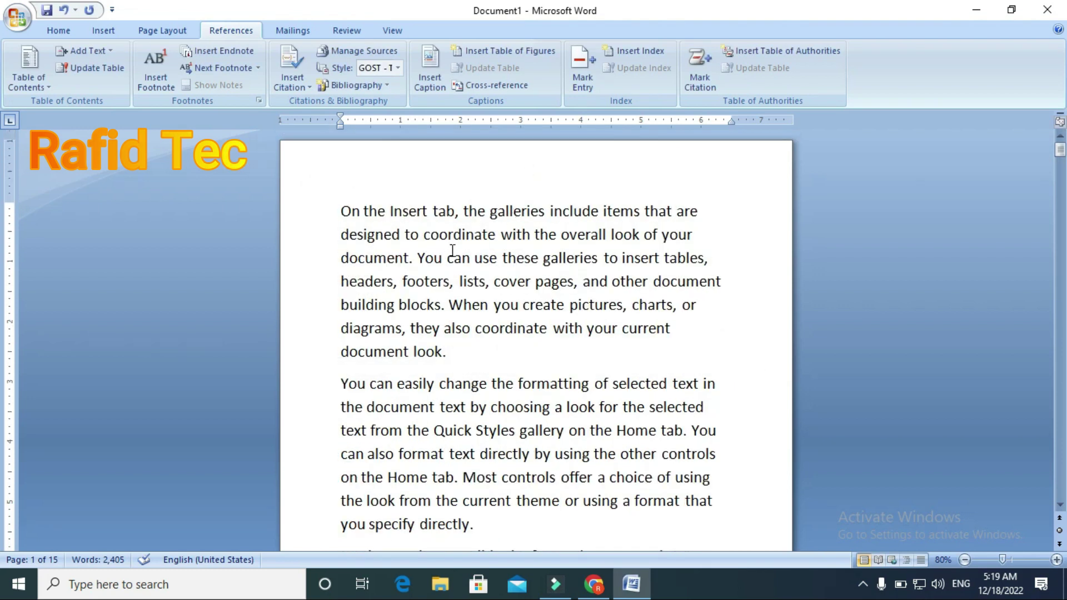
- Insert a 'Figure 1' caption on a new line after 'document look.', with a blank line below
left_click(452, 353)
type("#")
key("BackSpace")
key("Return")
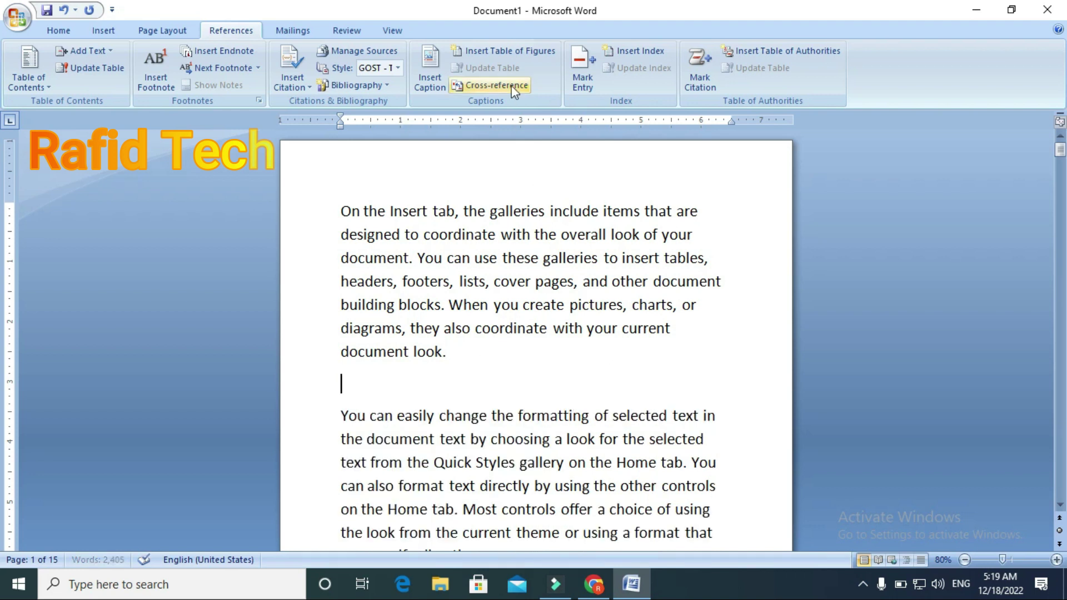
left_click(436, 78)
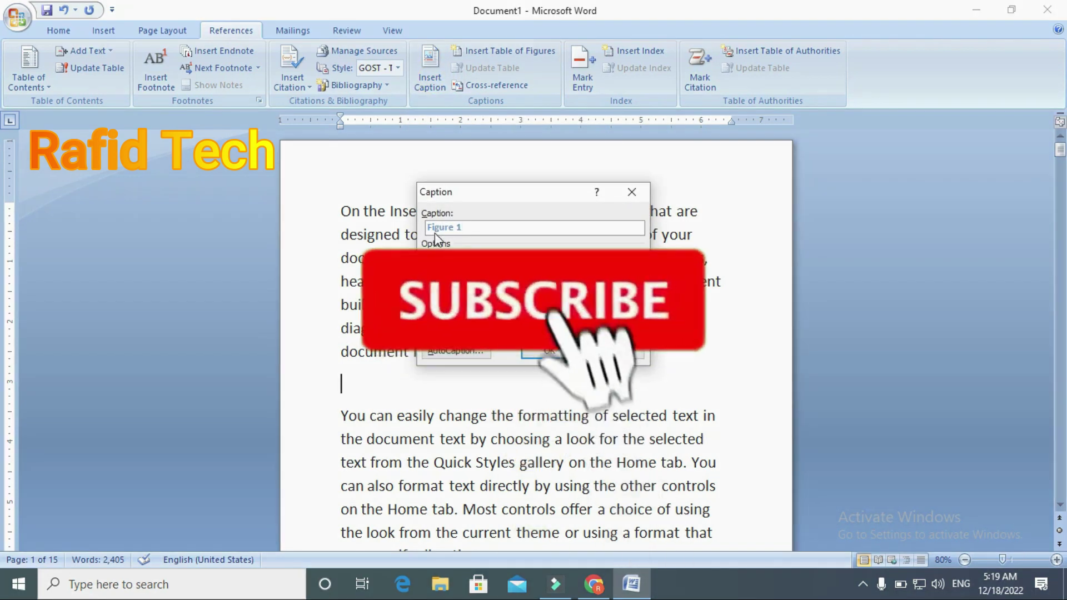
left_click(454, 228)
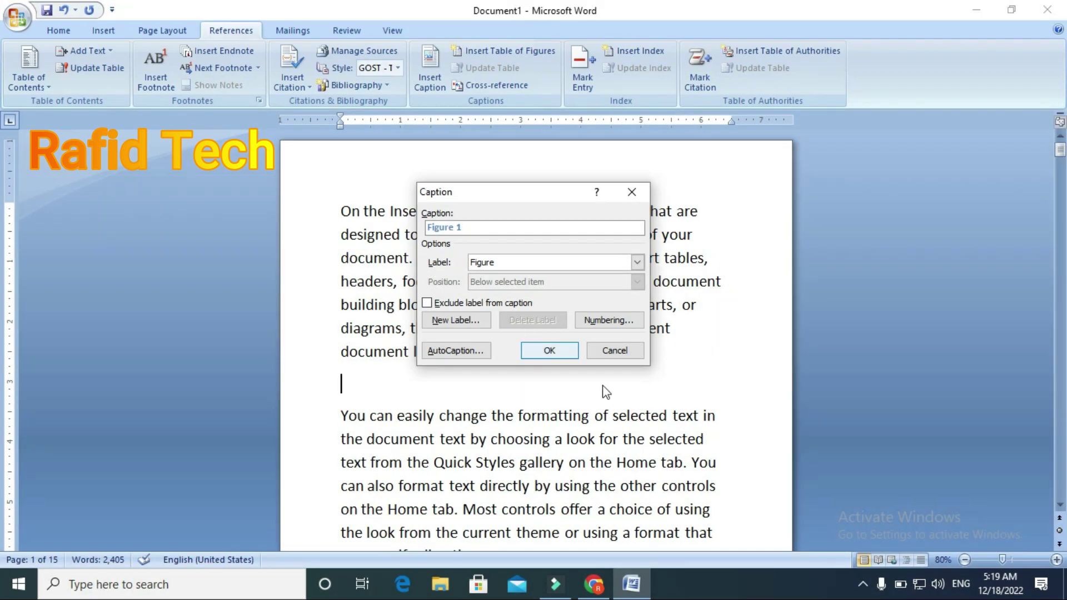
left_click(563, 349)
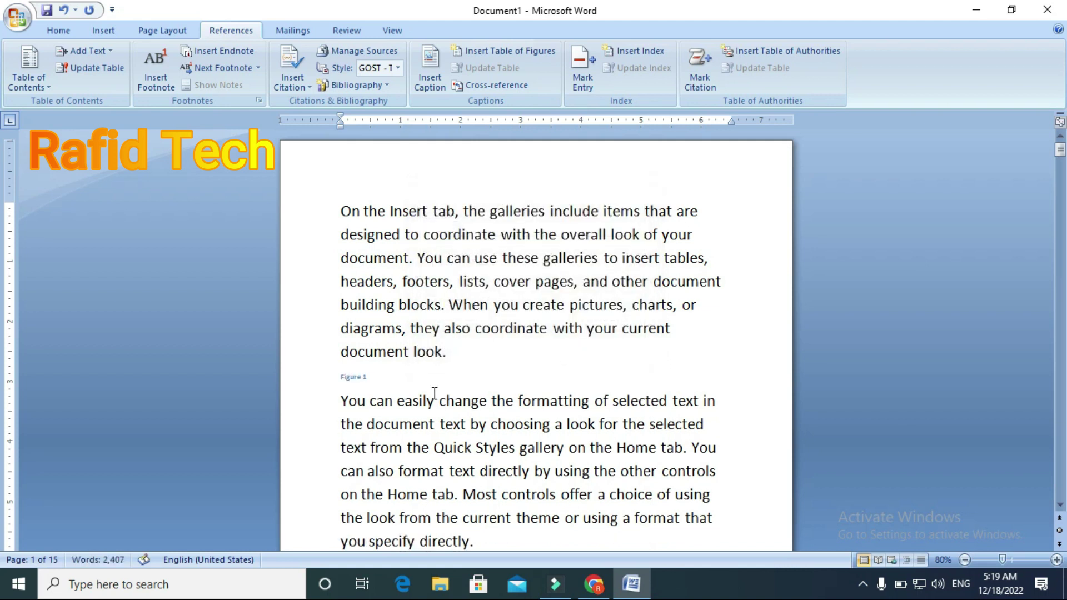
key("Return")
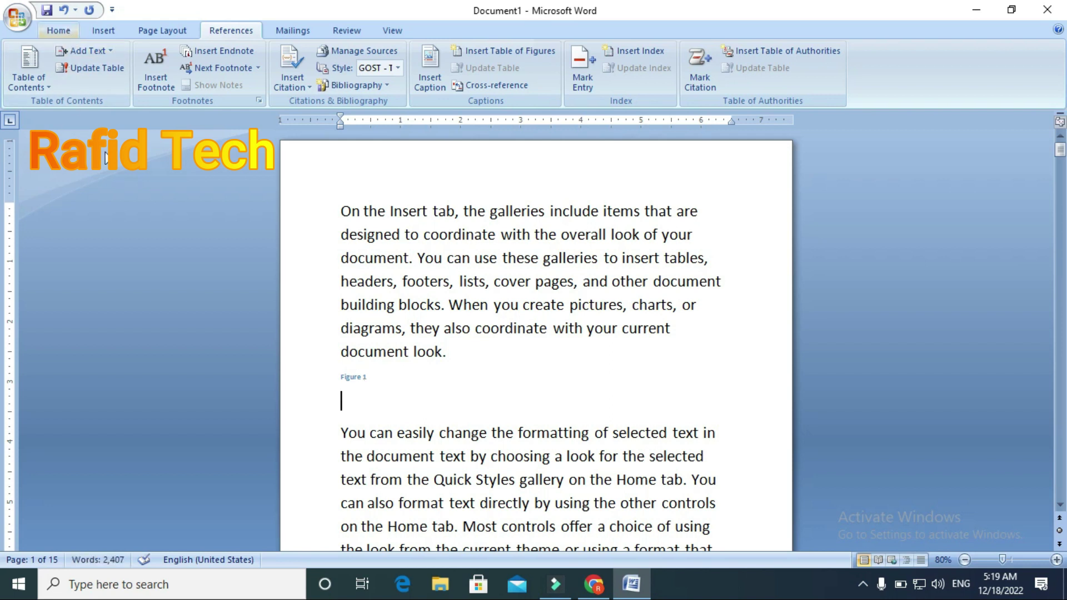
- Insert the green car clip art found by searching 'car' and shrink it to about half size
left_click(96, 28)
type("car")
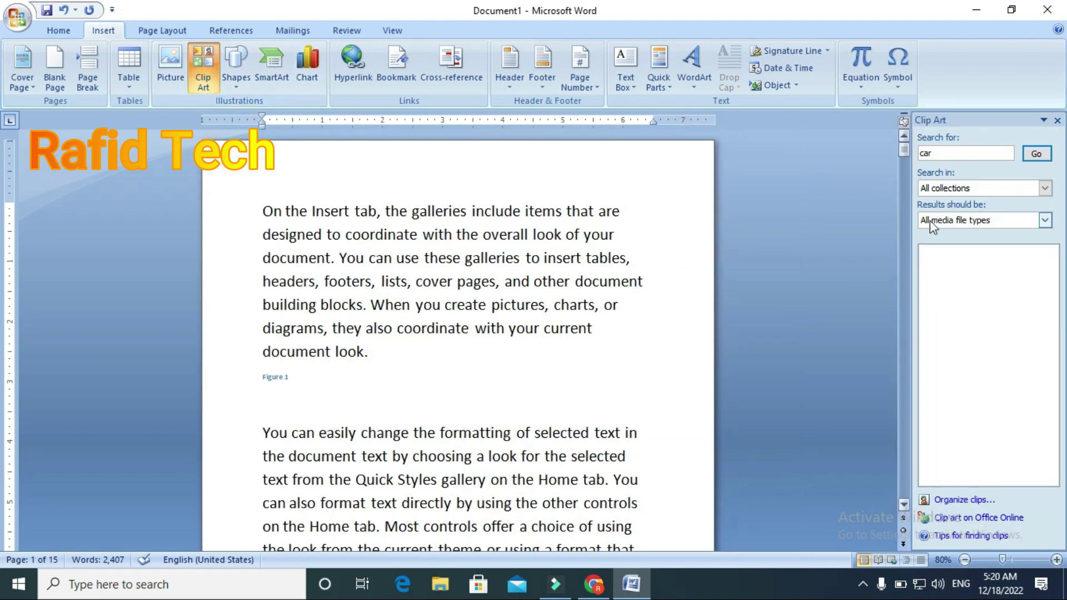
left_click(1037, 154)
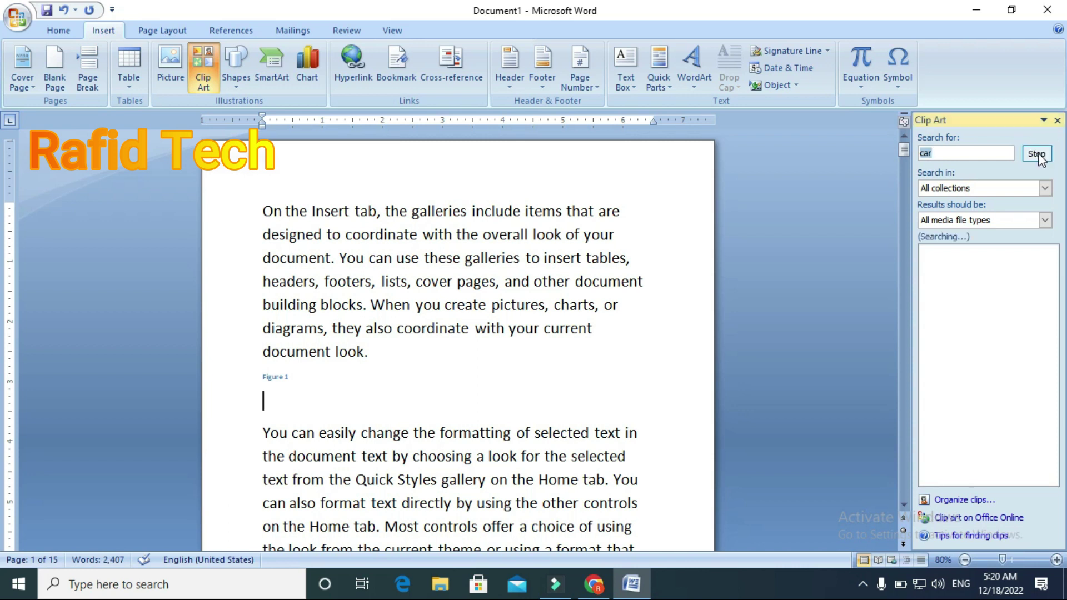
left_click(952, 276)
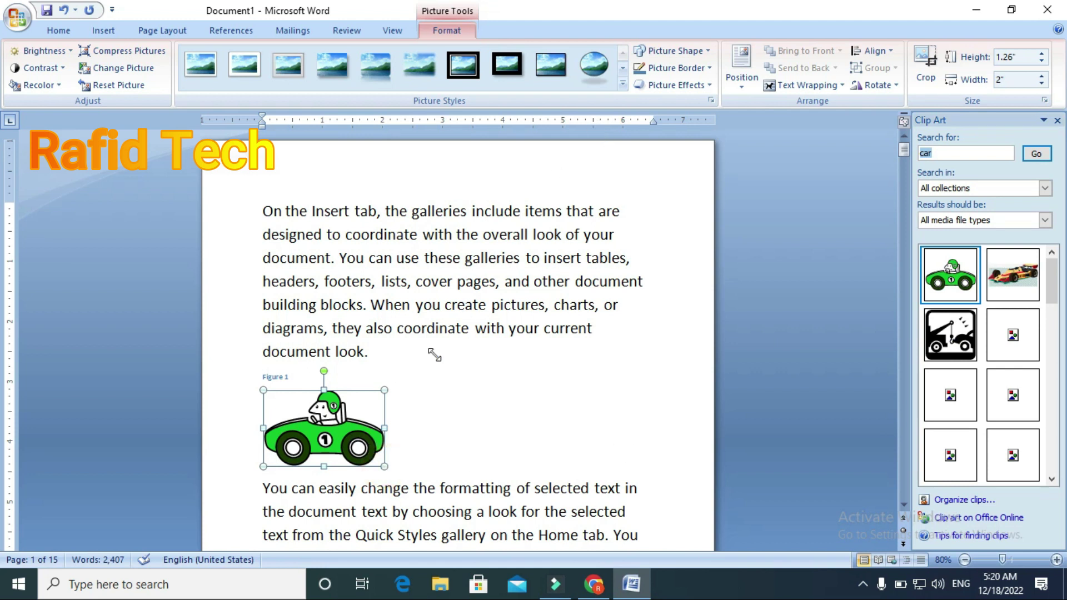
left_click_drag(384, 466, 330, 431)
left_click(398, 451)
- Add an empty line after the second paragraph ending 'directly.'
left_click(376, 417)
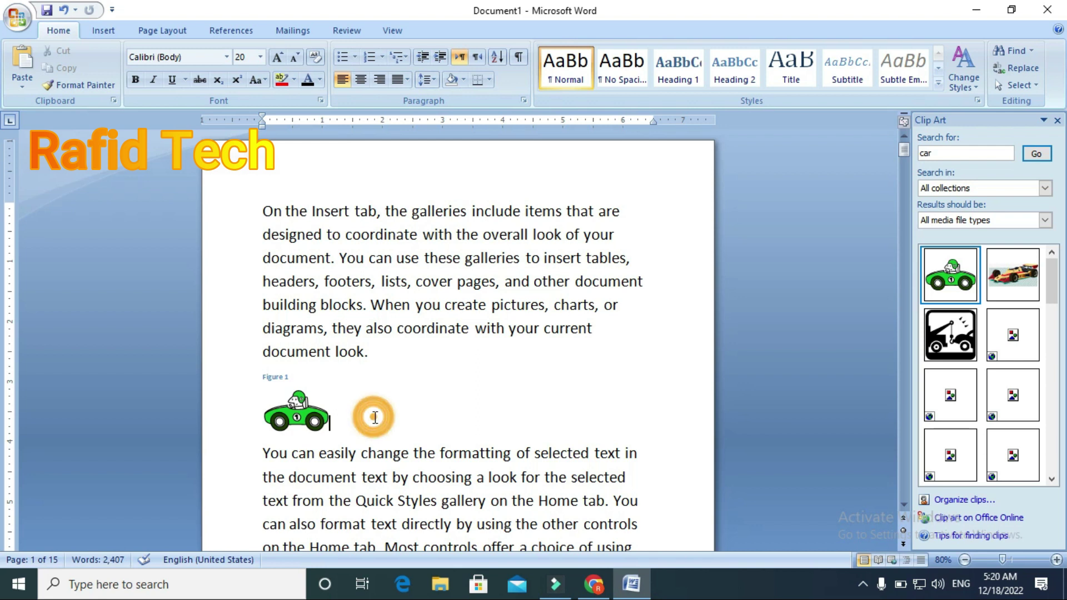
scroll(375, 416, "down", 1)
scroll(383, 439, "down", 1)
left_click(393, 444)
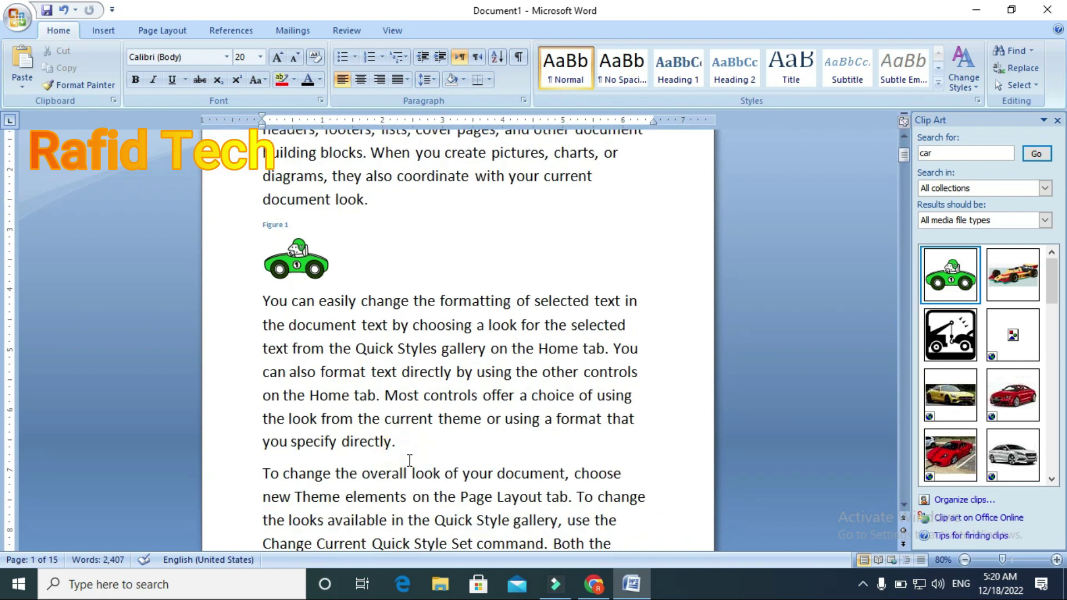
key("Return")
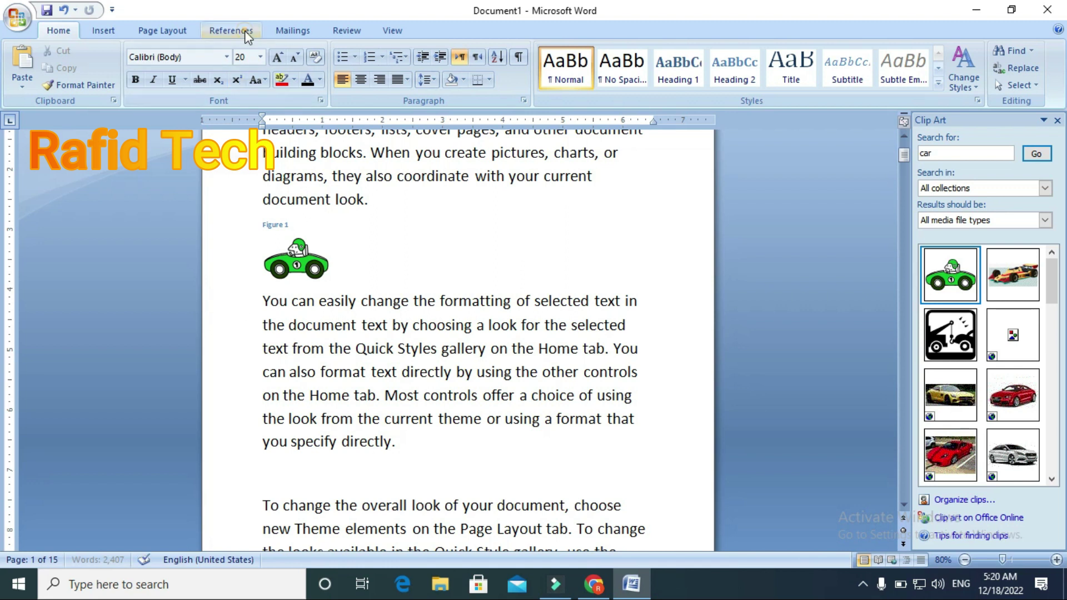
- Insert a 'Figure 2' caption with an empty line below it
left_click(248, 37)
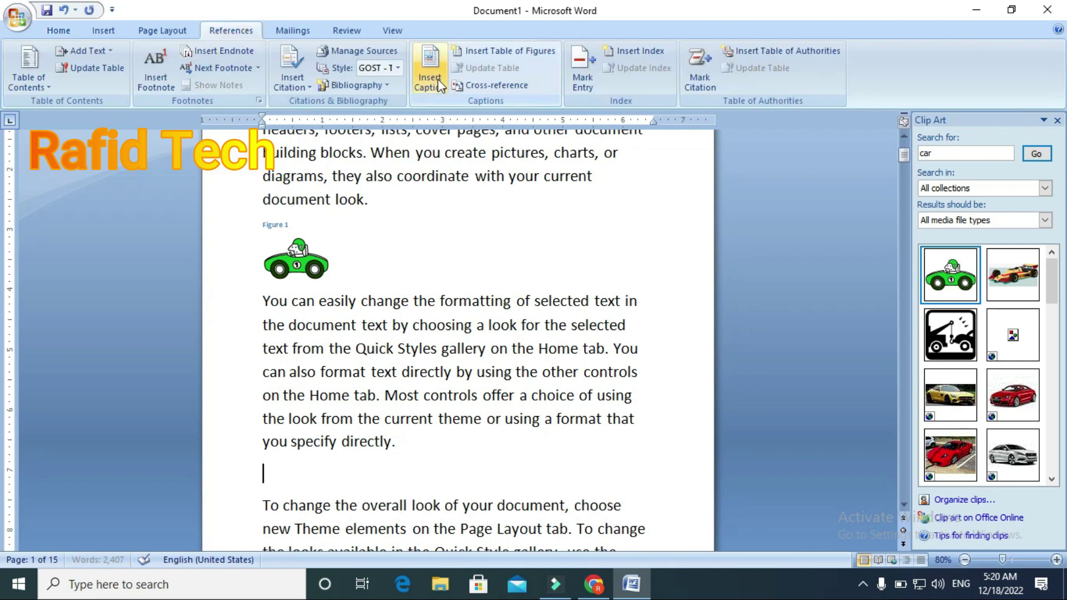
left_click(439, 85)
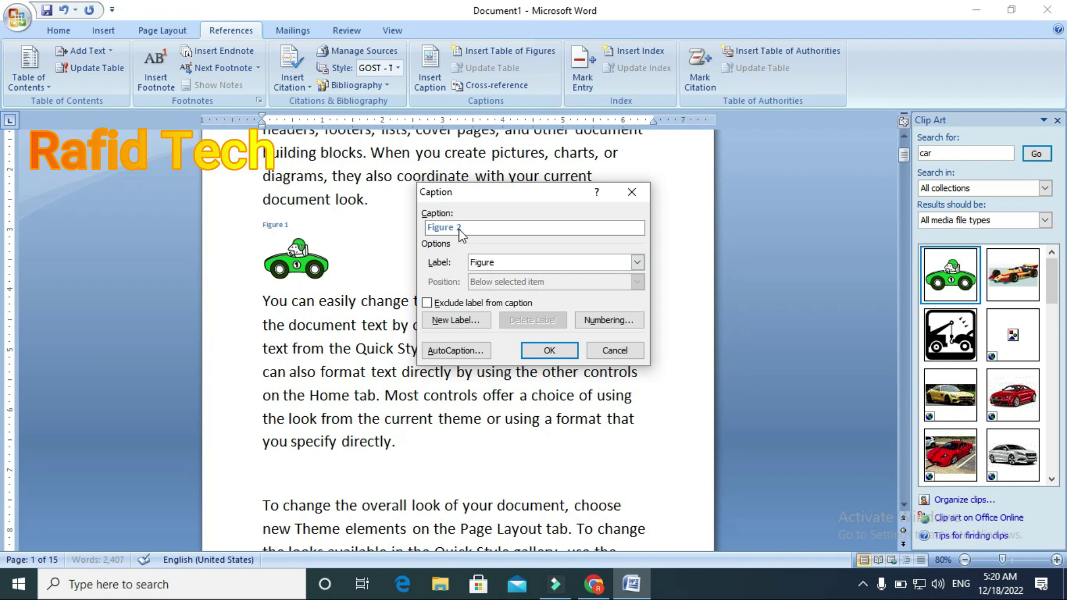
left_click(553, 350)
key("Return")
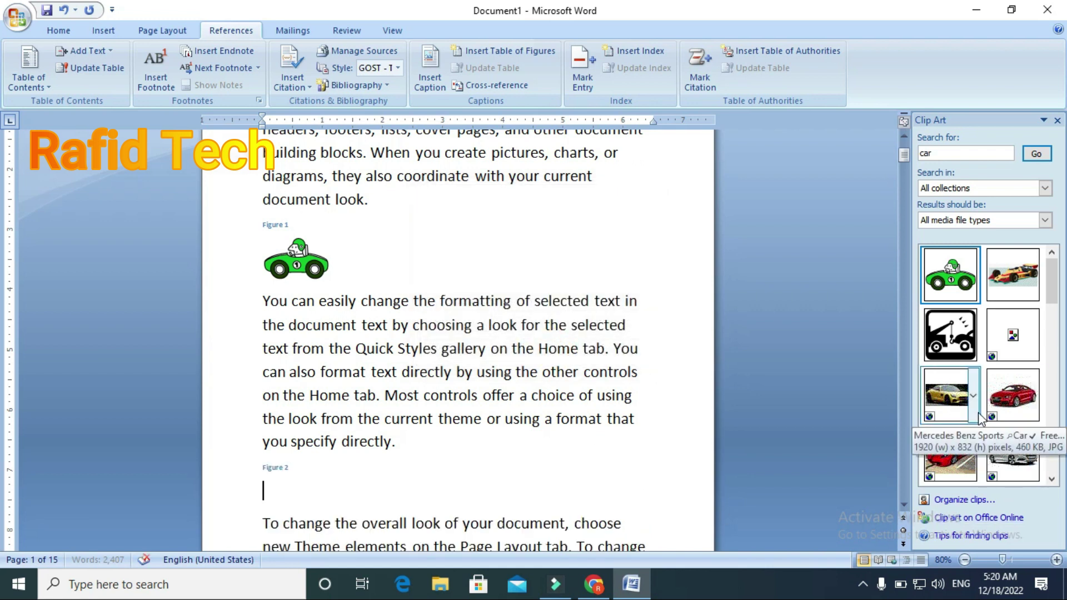
- Insert the race-car clip art under Figure 2, shrink it, and close the clip art panel
left_click(996, 404)
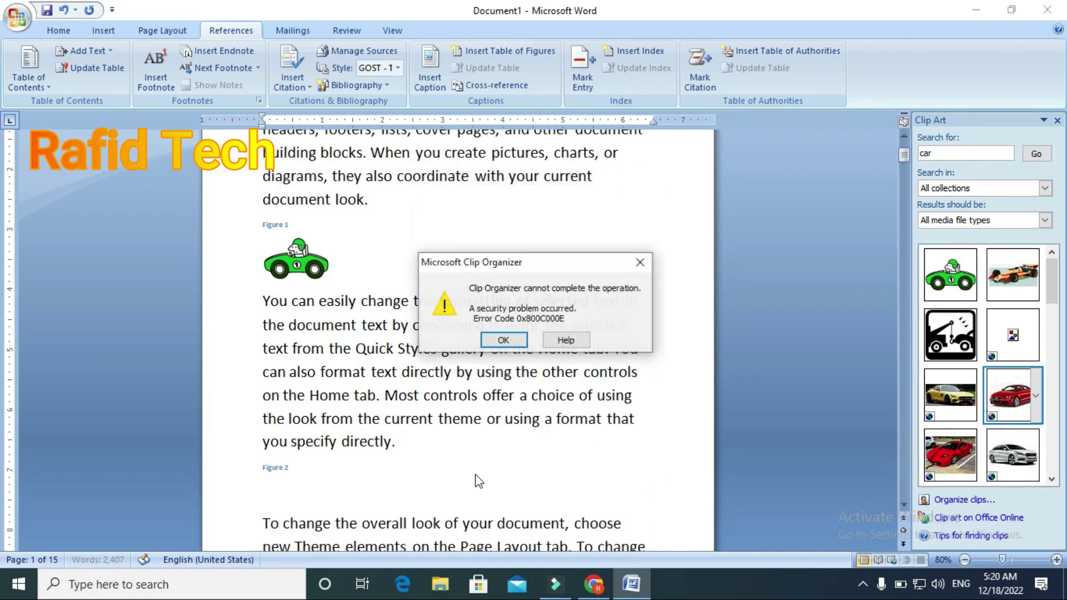
left_click(640, 262)
left_click(1009, 273)
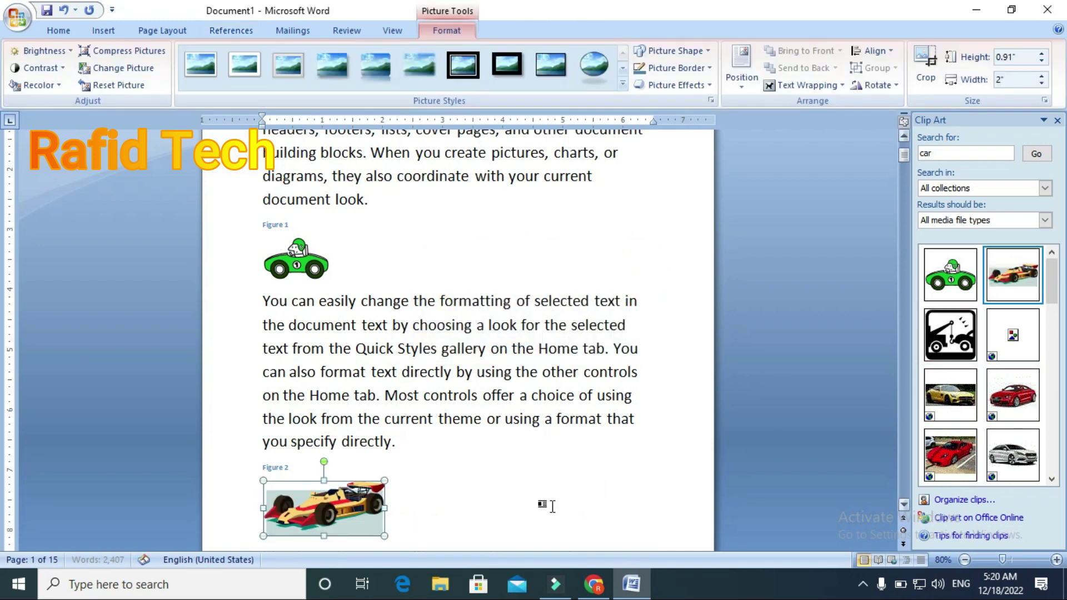
left_click_drag(384, 536, 348, 519)
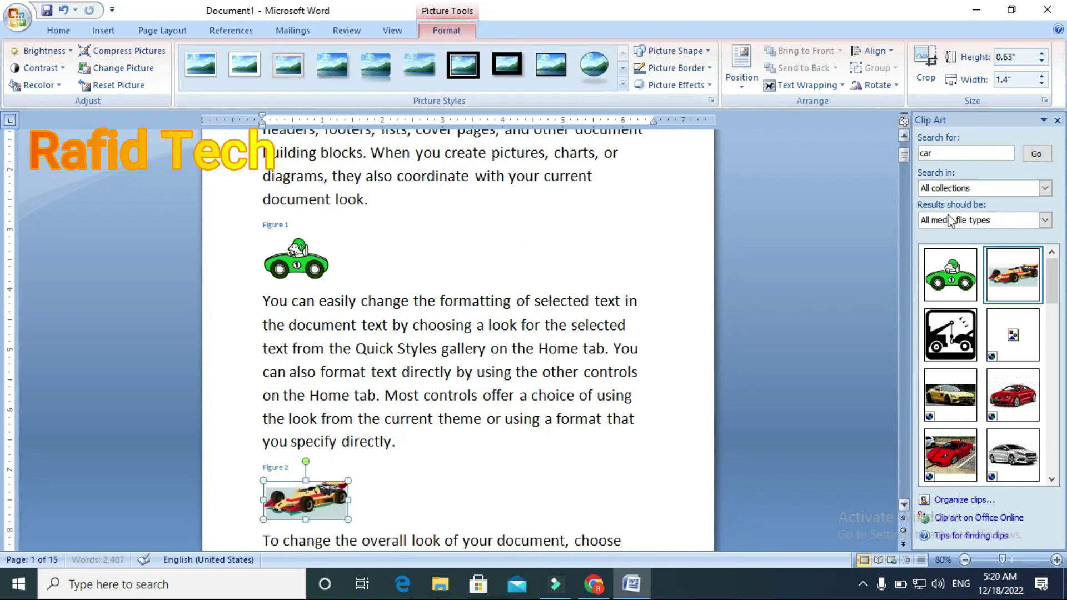
left_click(1058, 120)
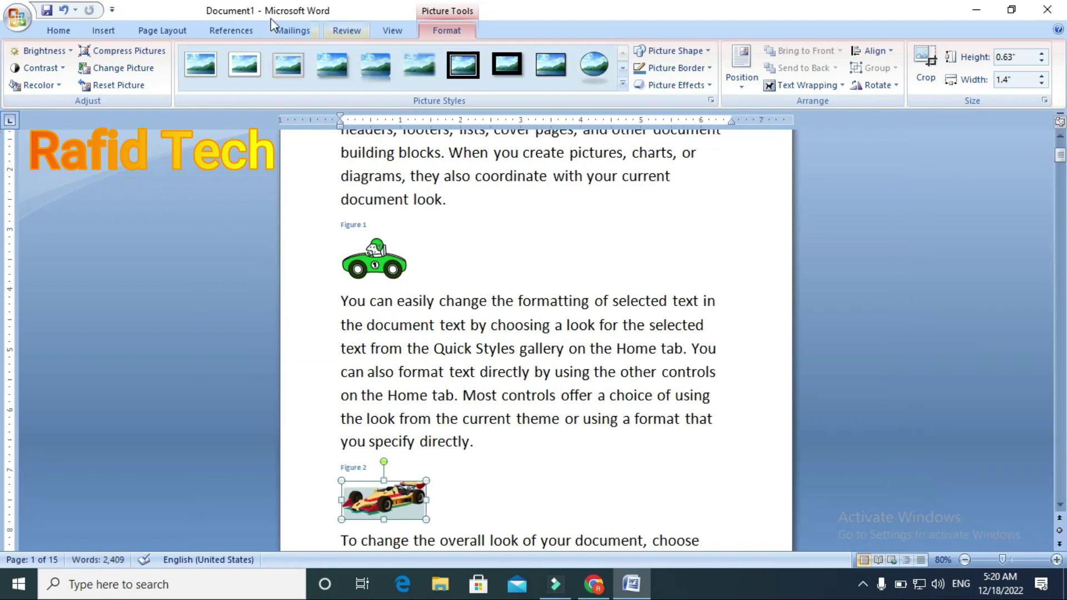
left_click(105, 31)
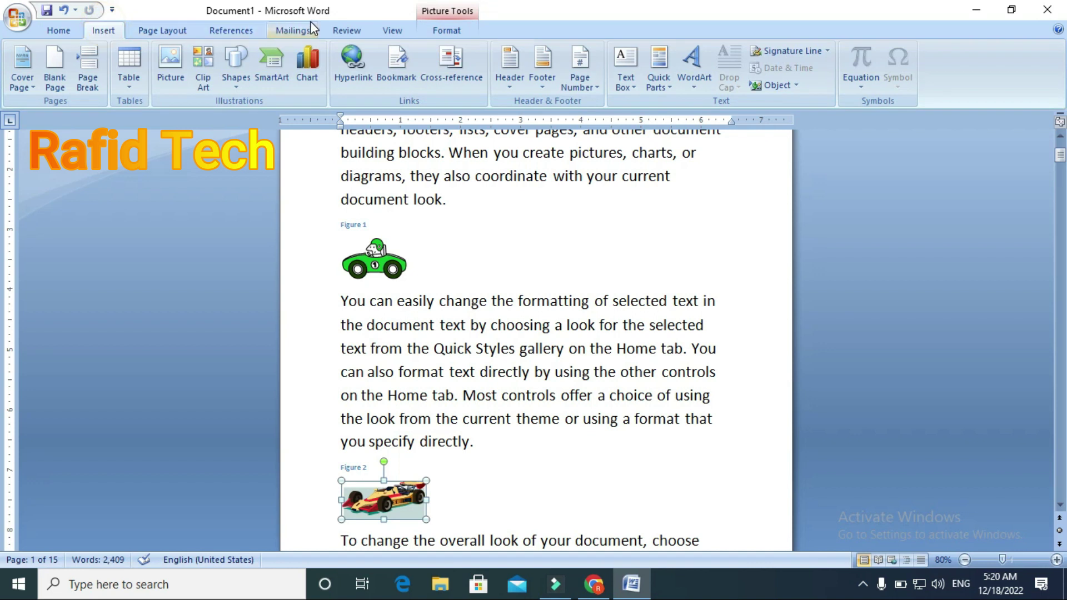
- Start a new empty line after the paragraph ending 'template.' on page 2
left_click(245, 31)
left_click(430, 72)
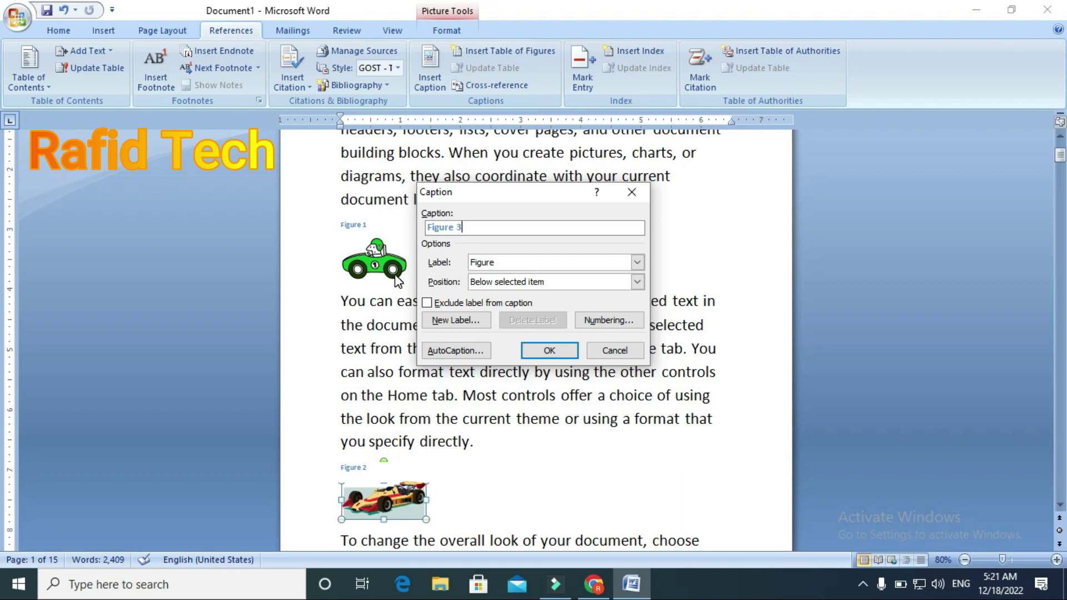
left_click(643, 191)
scroll(536, 264, "down", 1)
scroll(507, 278, "down", 1)
scroll(505, 302, "down", 2)
scroll(506, 310, "down", 1)
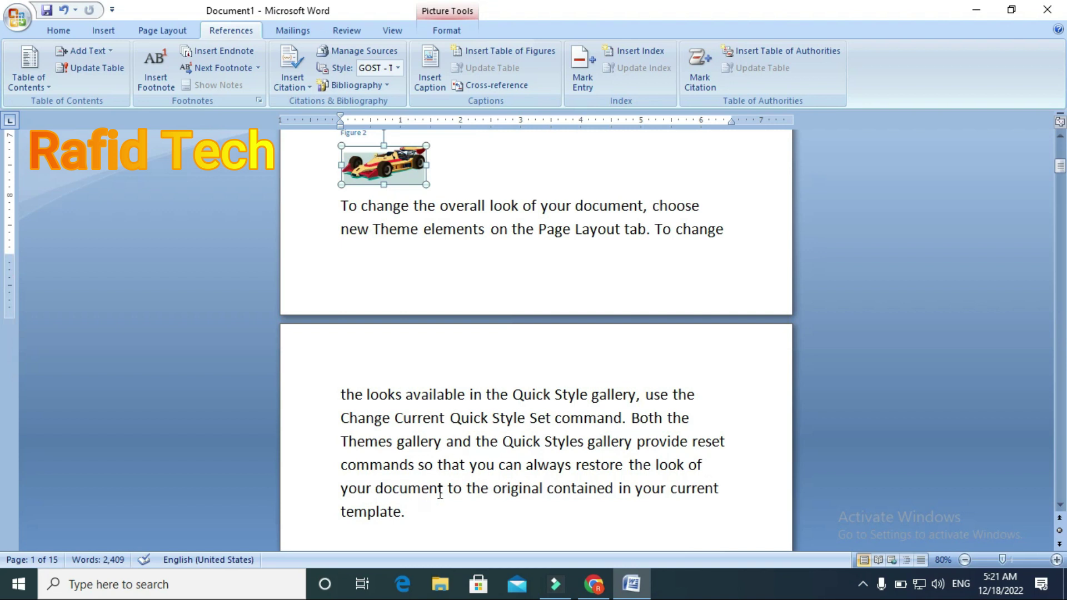
left_click(419, 516)
scroll(426, 512, "down", 1)
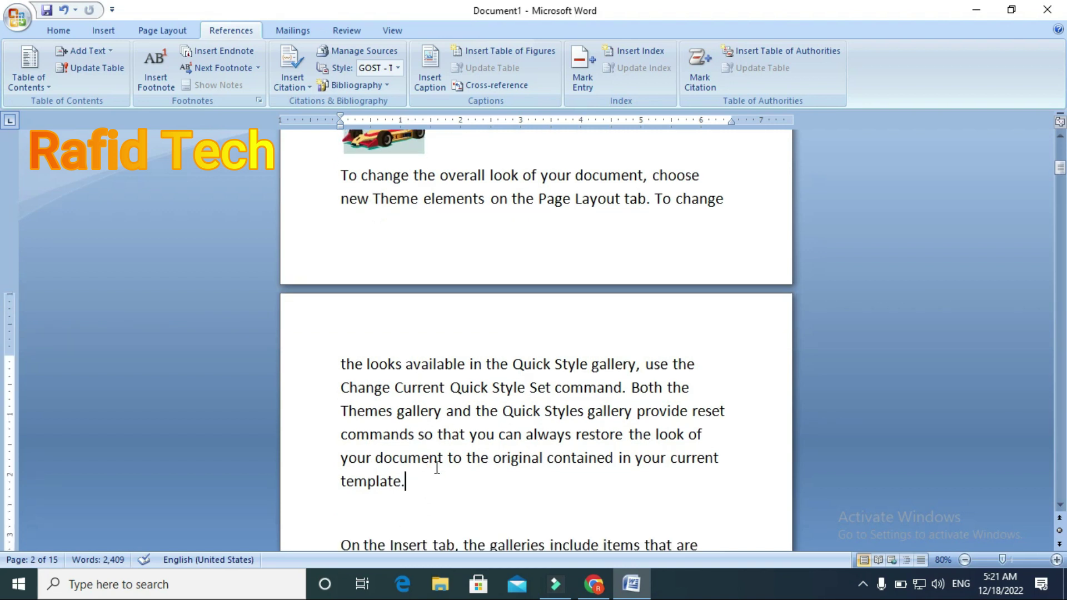
left_click_drag(357, 500, 351, 505)
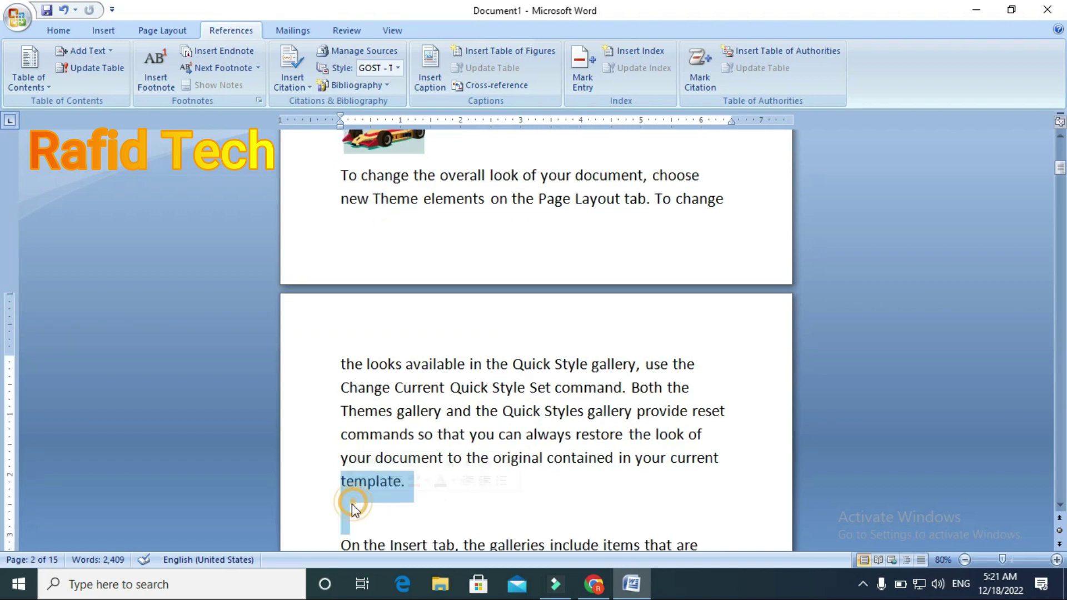
left_click(414, 508)
left_click(420, 487)
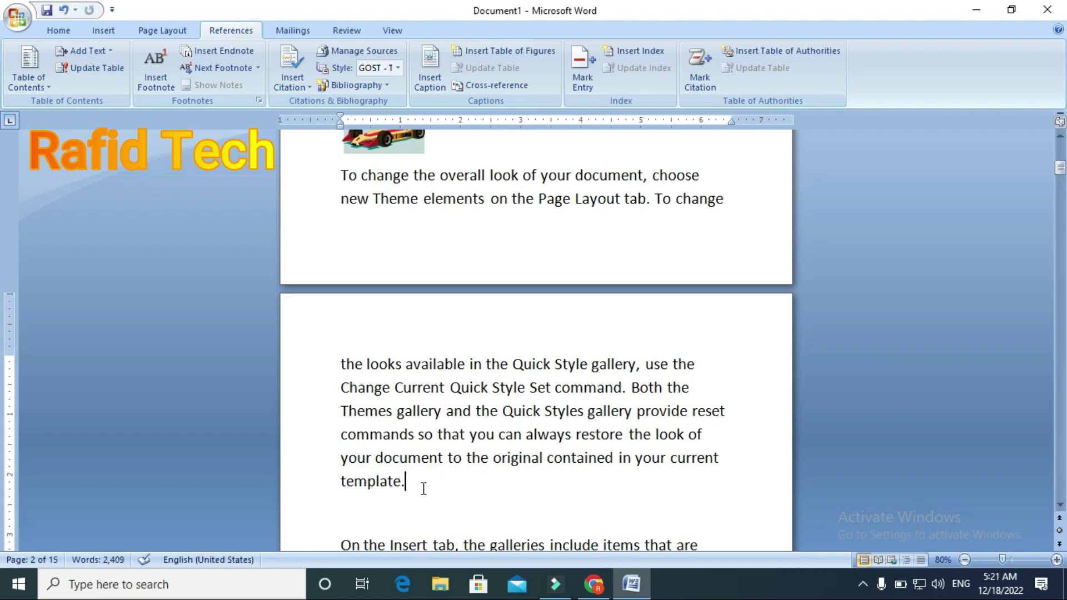
key("Return")
- Insert a 'Table 1' caption using the Table label, with an empty line below
scroll(386, 496, "down", 1)
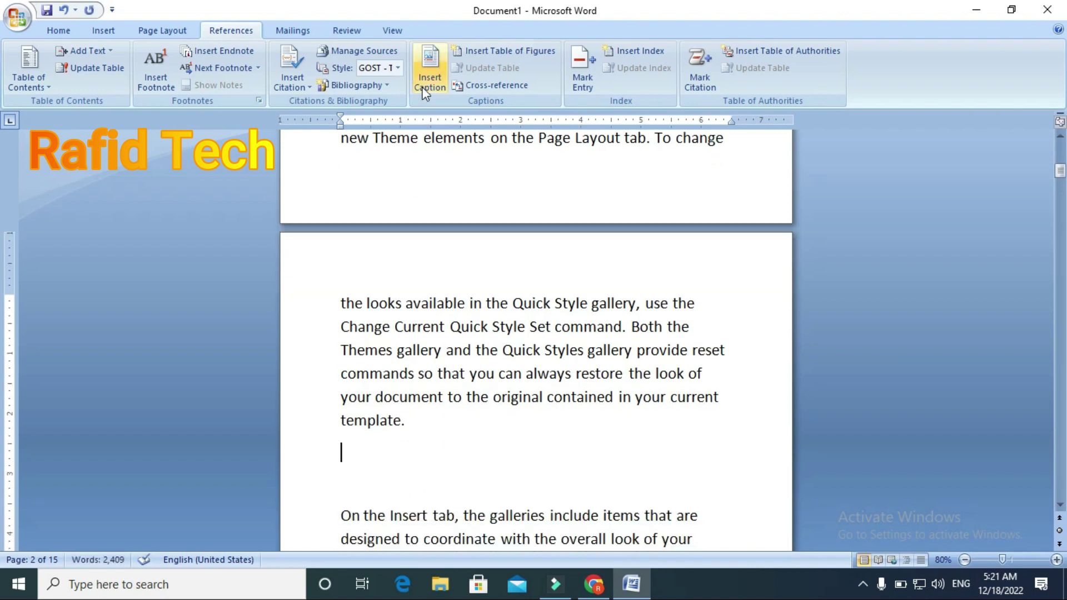
left_click(429, 72)
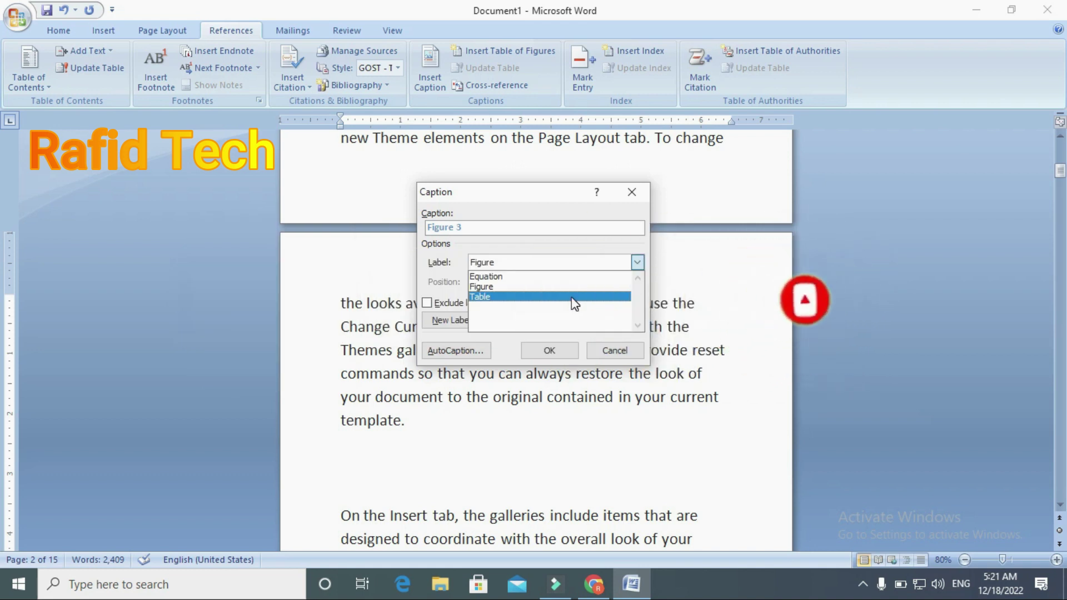
left_click(572, 297)
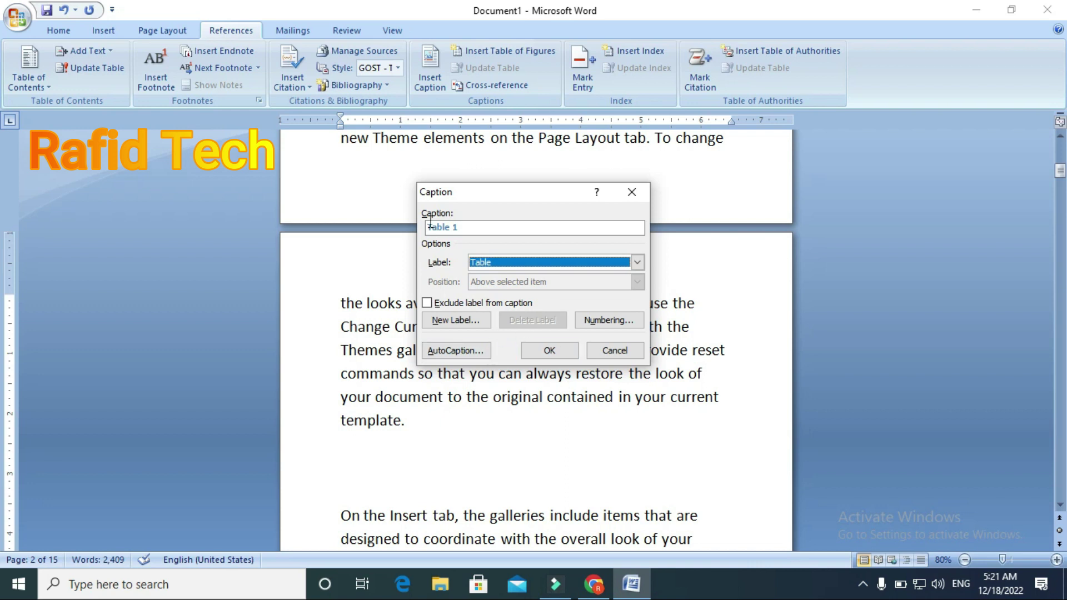
left_click(563, 350)
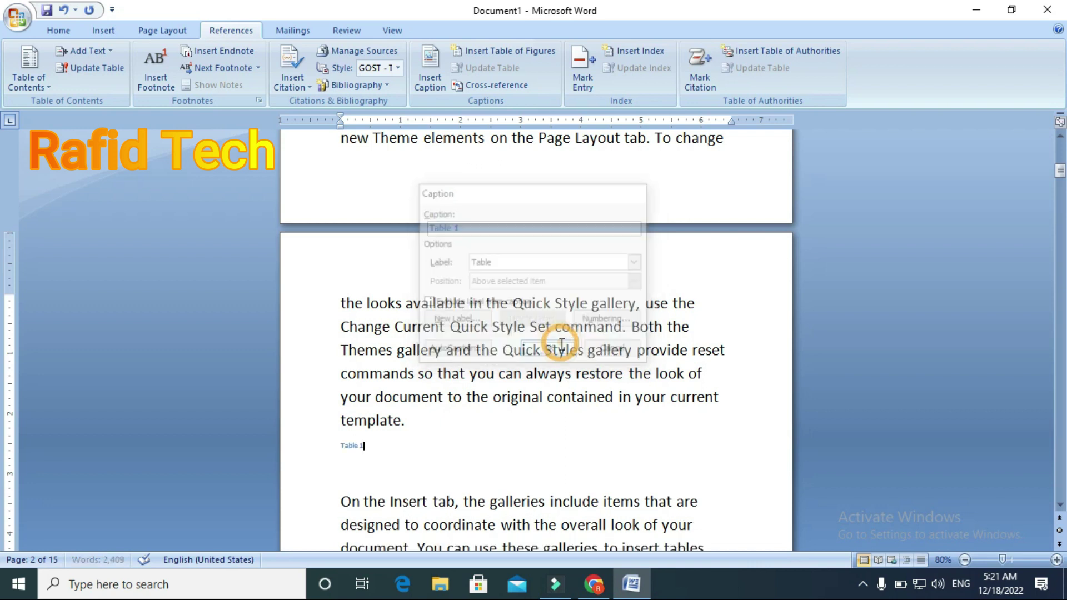
key("Return")
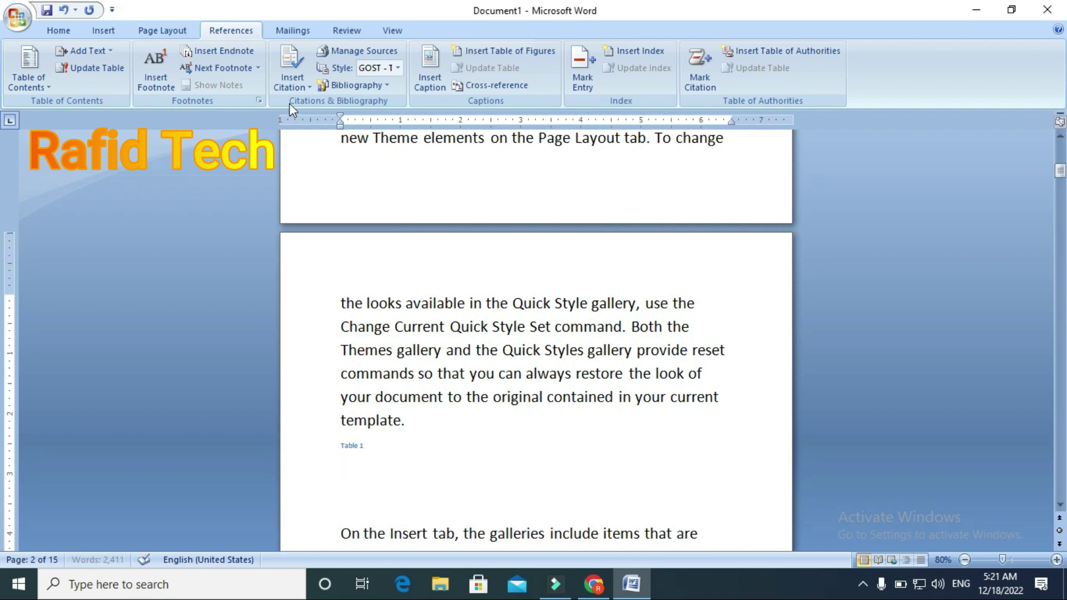
- Insert a one-row, ten-column table under the Table 1 caption
left_click(100, 31)
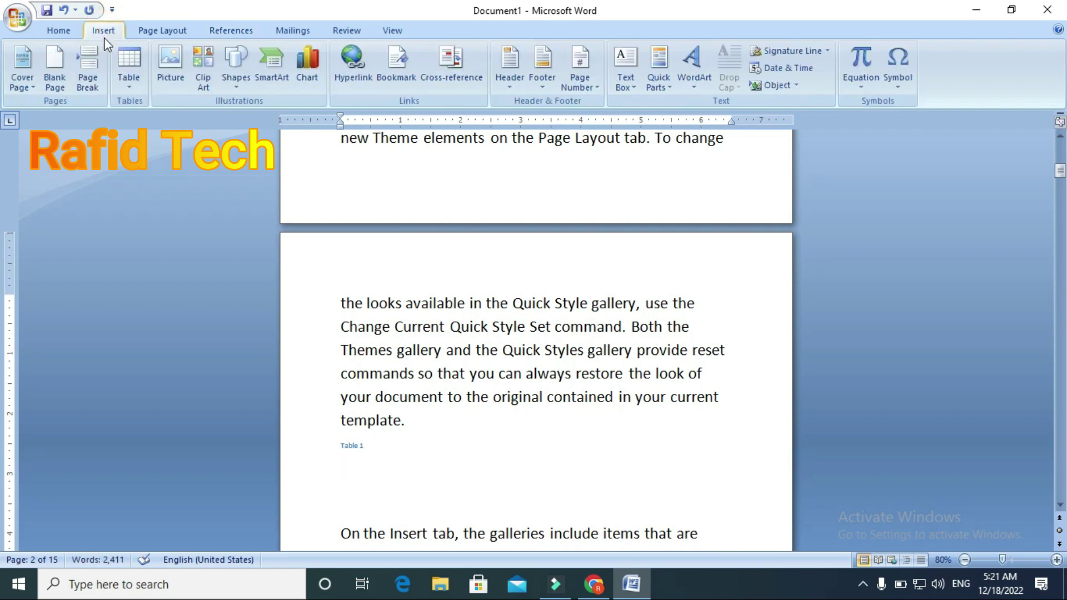
left_click(138, 79)
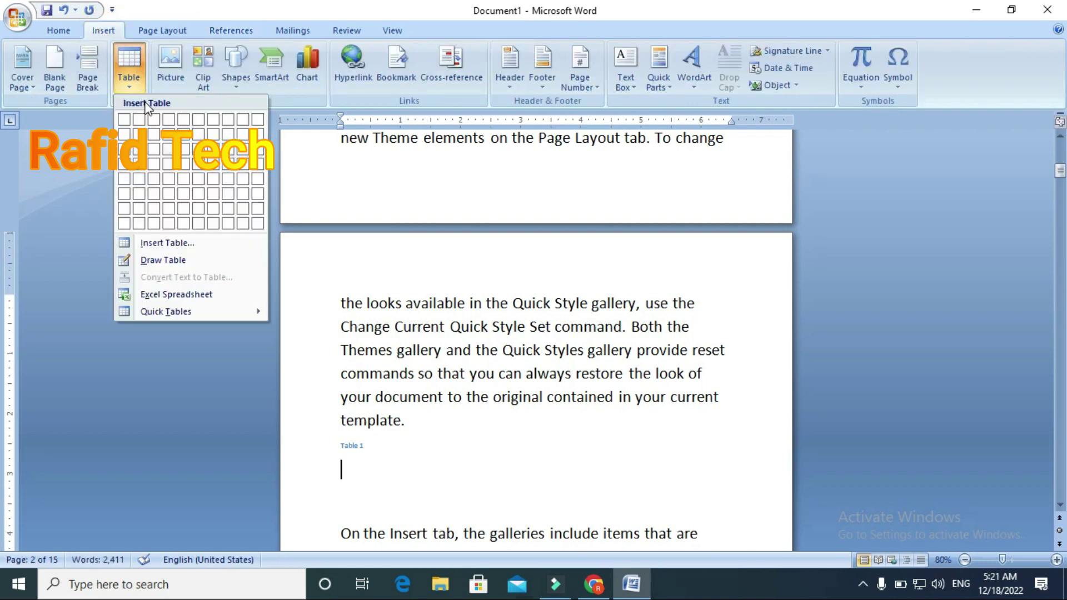
left_click(261, 123)
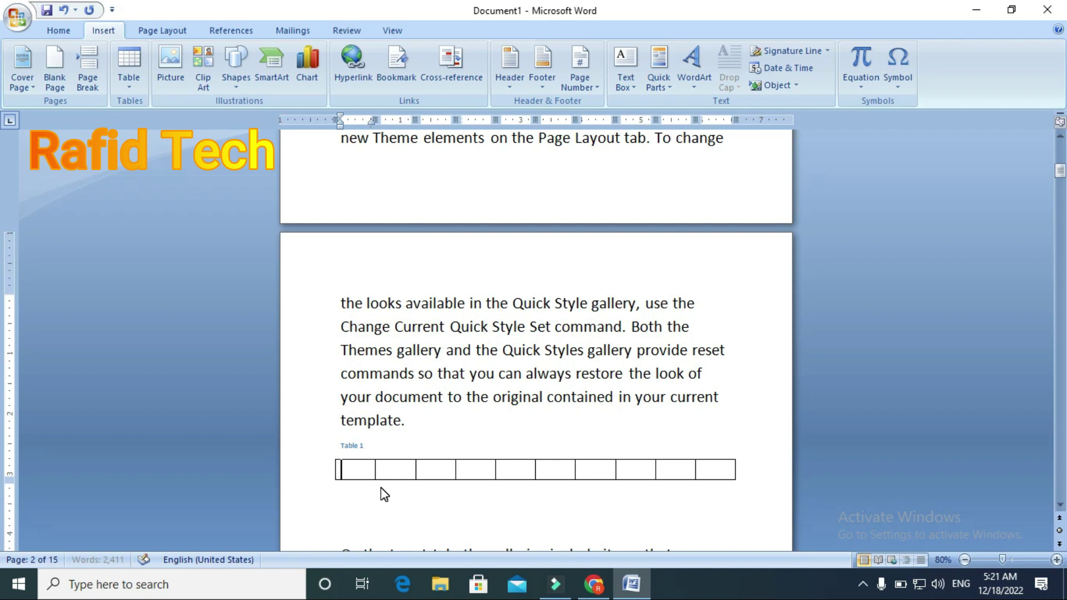
- Start a new empty paragraph after 'document look.' below the table
left_click(382, 487)
scroll(384, 450, "down", 1)
scroll(397, 432, "down", 2)
left_click(453, 513)
key("Return")
scroll(453, 490, "down", 1)
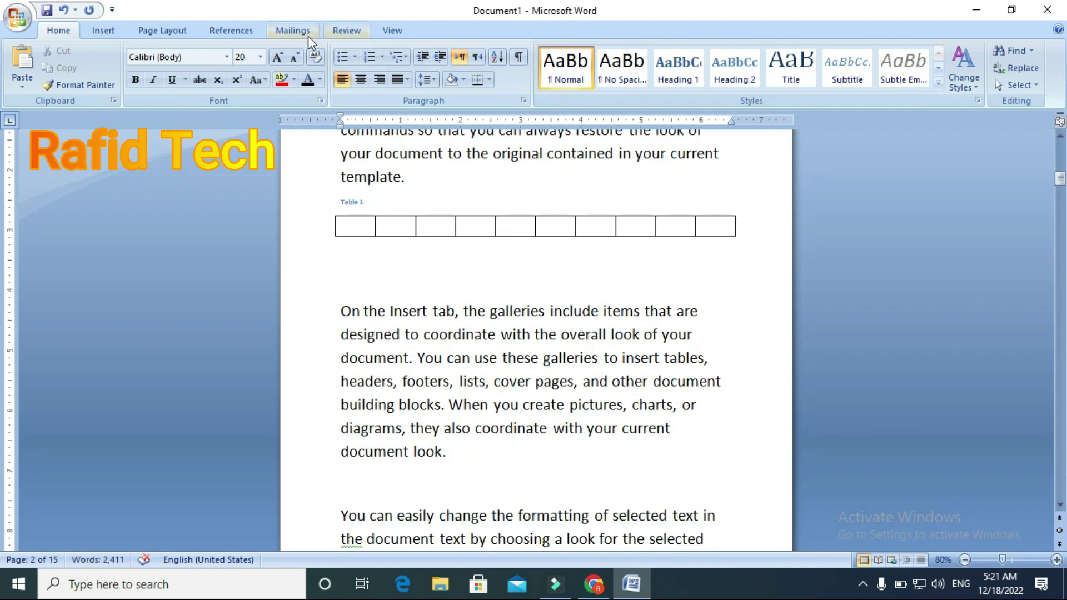
- Insert a 'Table 2' caption with an empty line below it
left_click(253, 29)
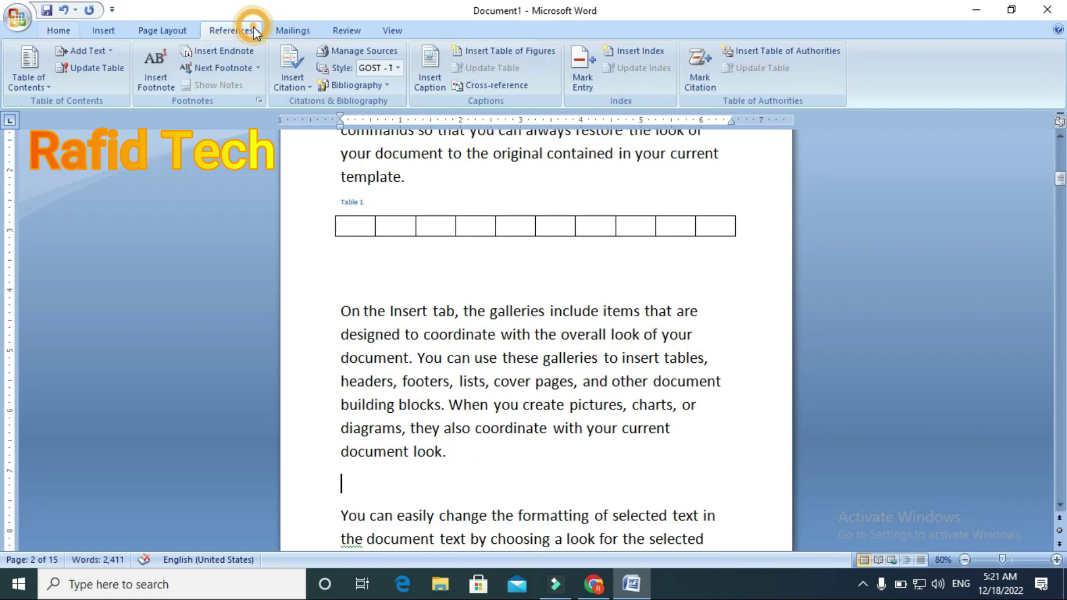
left_click(433, 83)
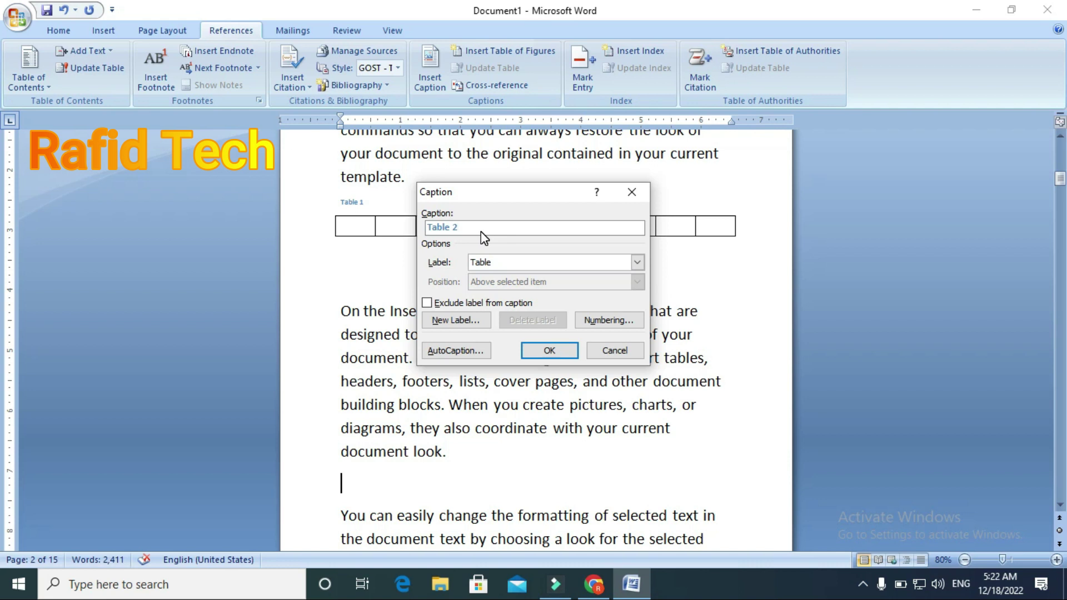
left_click(560, 353)
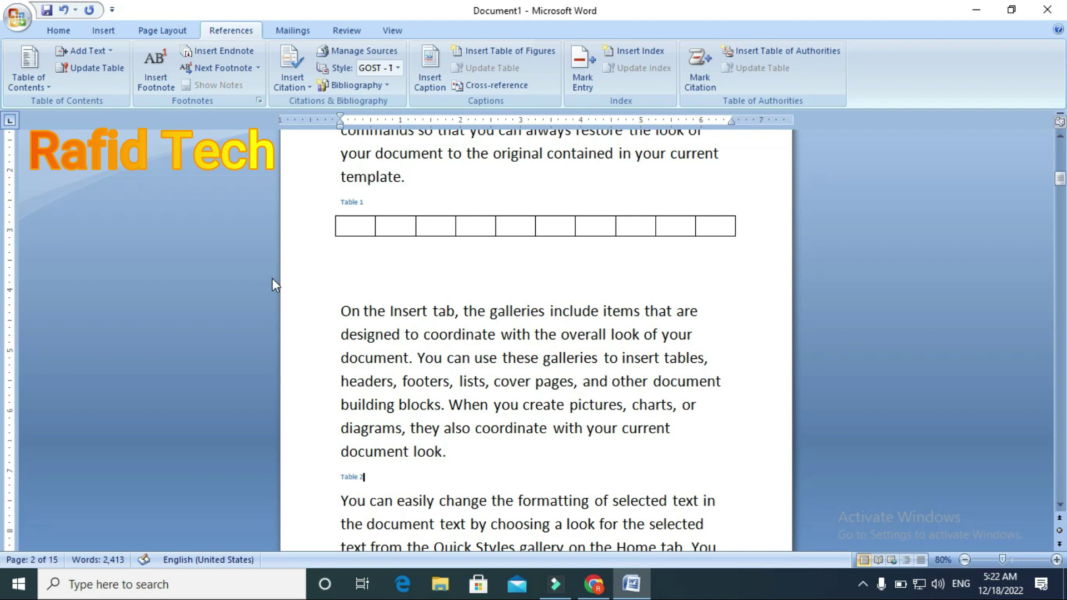
scroll(361, 378, "down", 2)
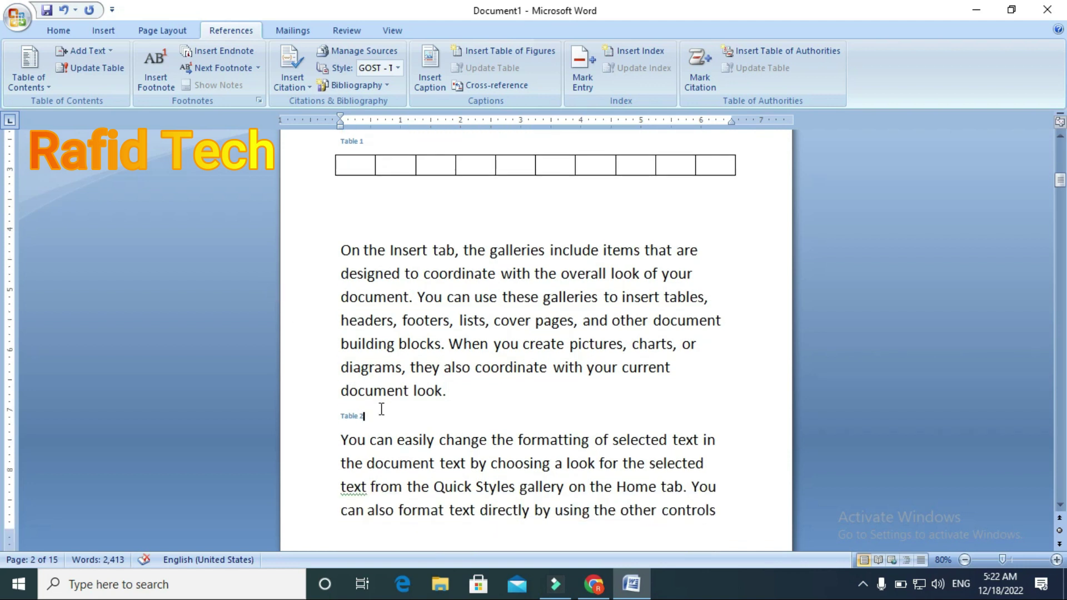
key("Return")
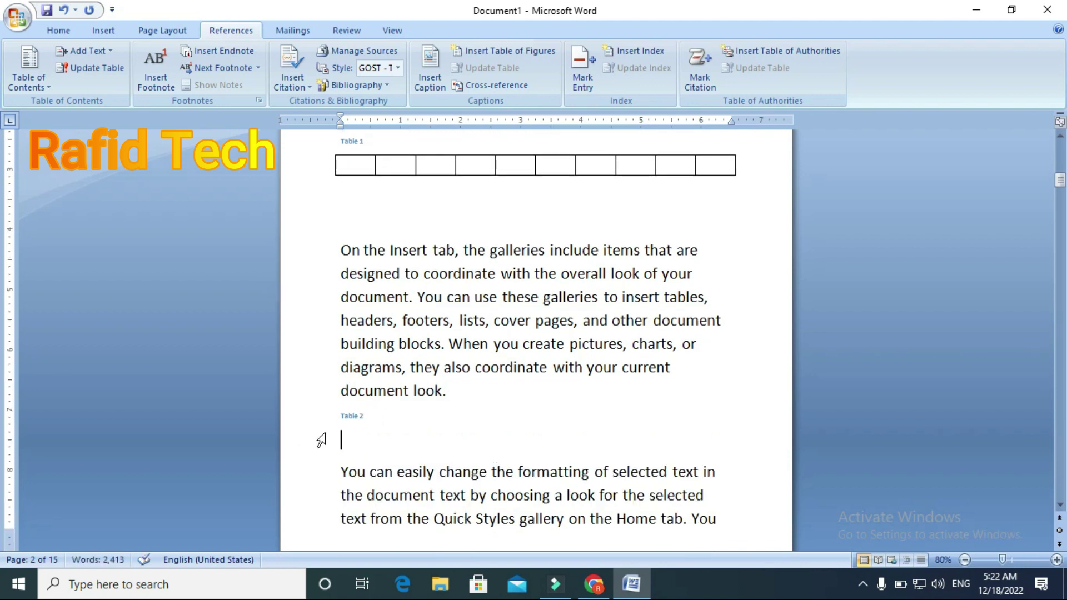
- Insert a two-row, ten-column table under the Table 2 caption
left_click(107, 30)
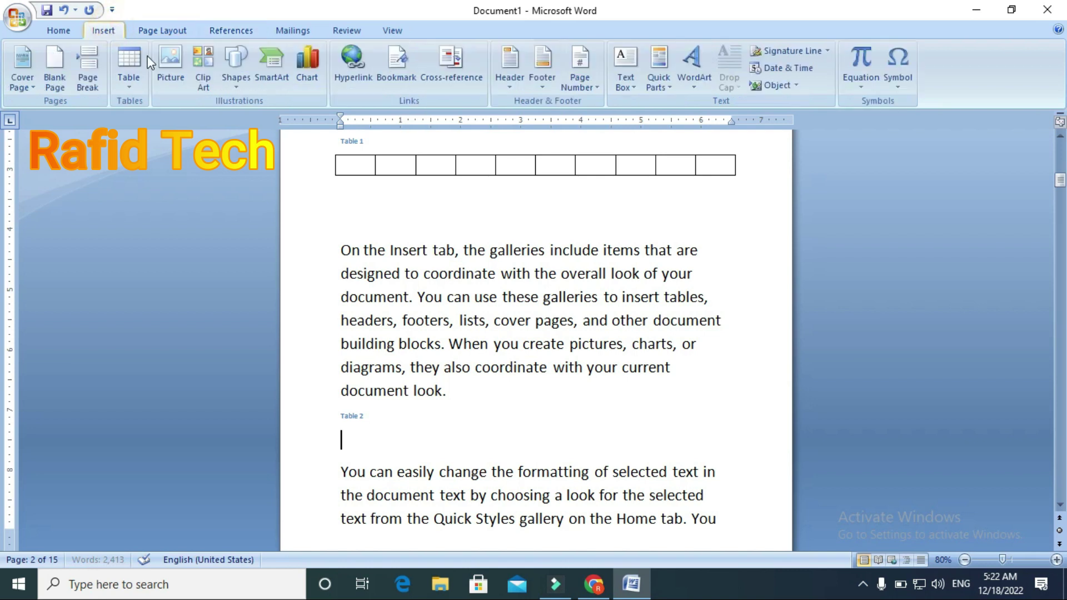
left_click(129, 67)
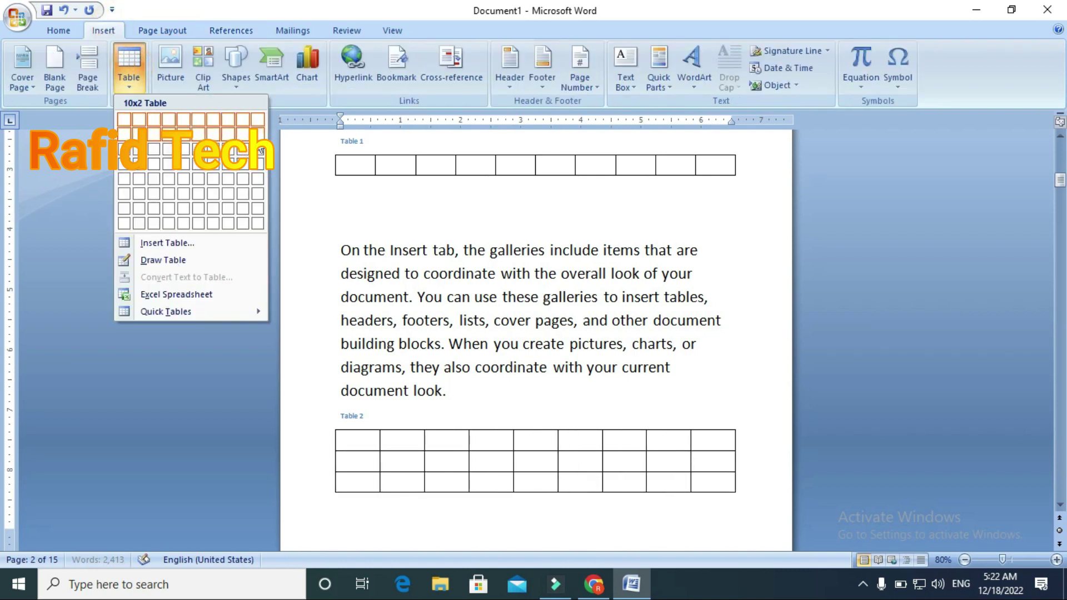
left_click(258, 135)
mouse_move(436, 452)
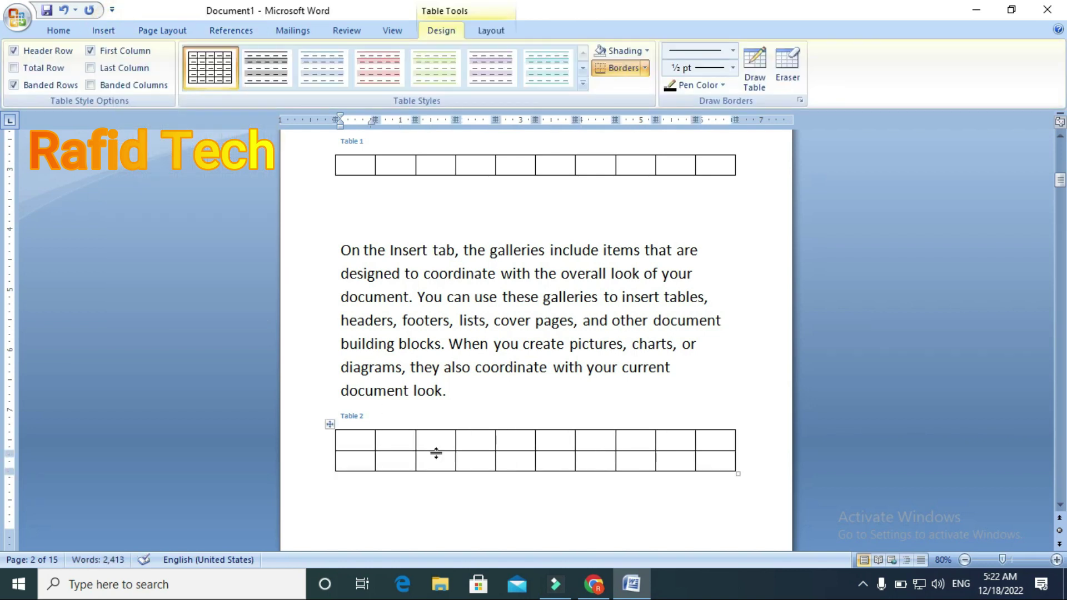
- Start a new empty paragraph after 'directly.' on the next page
scroll(436, 453, "down", 1)
scroll(425, 425, "down", 2)
scroll(426, 395, "down", 2)
scroll(434, 384, "down", 1)
left_click(503, 356)
key("Return")
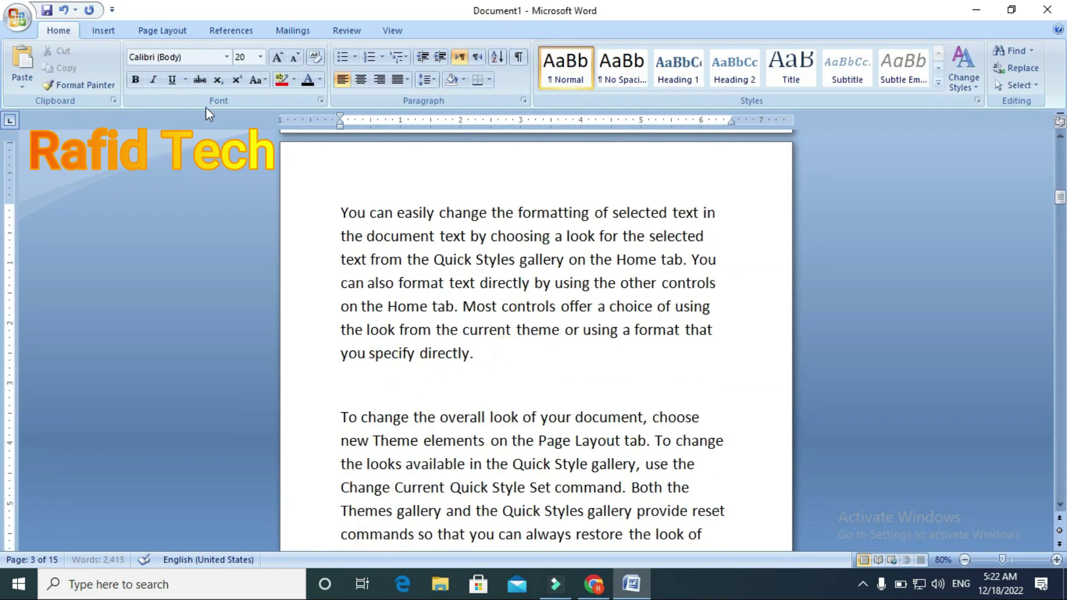
- Insert an 'Equation 1' caption using the Equation label, with an empty line below
left_click(231, 30)
left_click(437, 79)
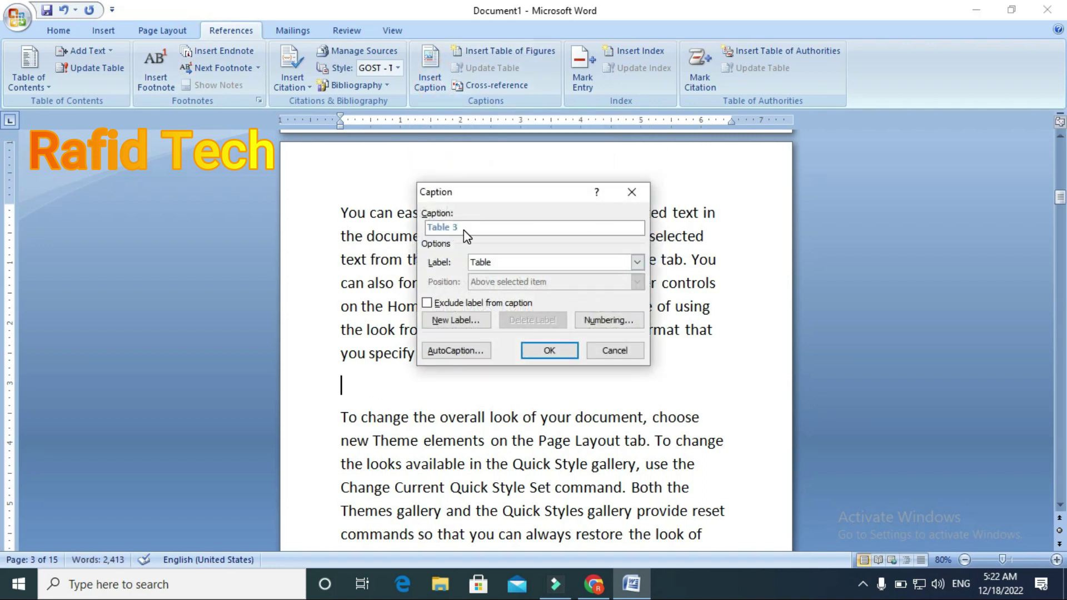
left_click(638, 262)
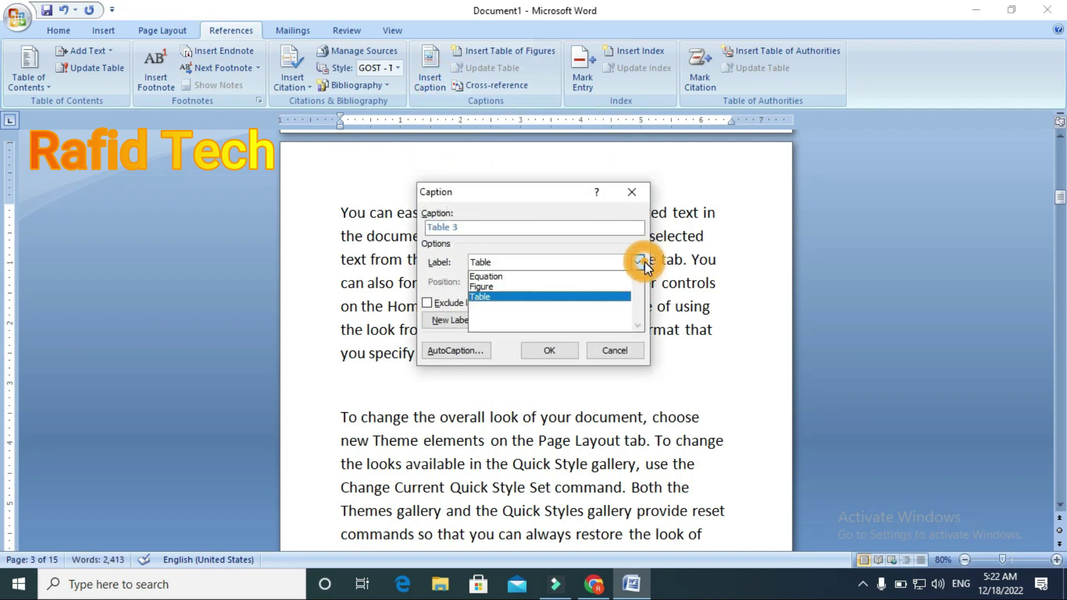
left_click(557, 274)
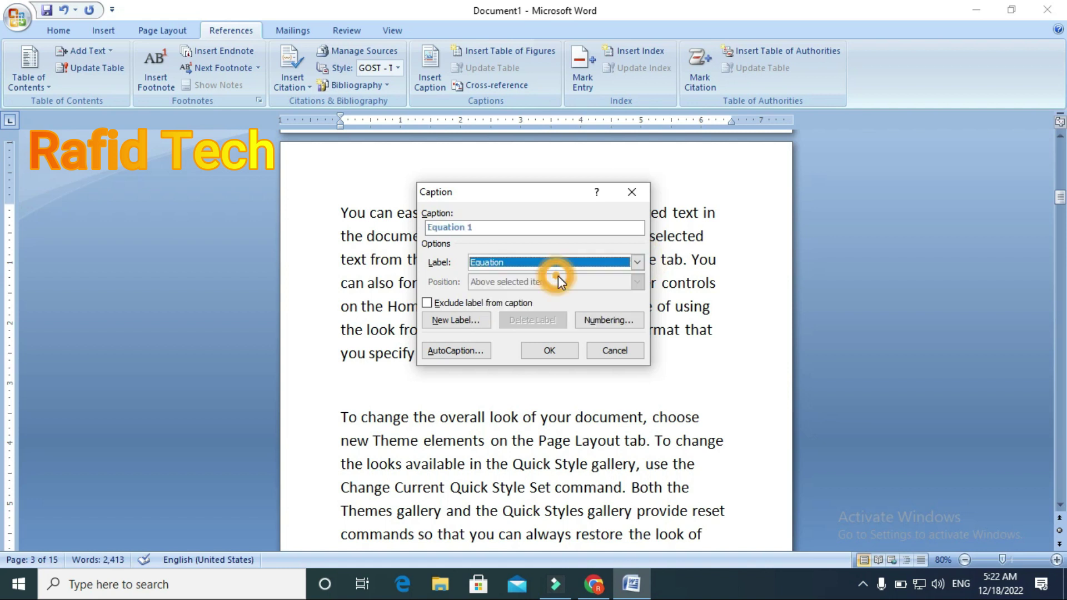
left_click(547, 351)
key("Return")
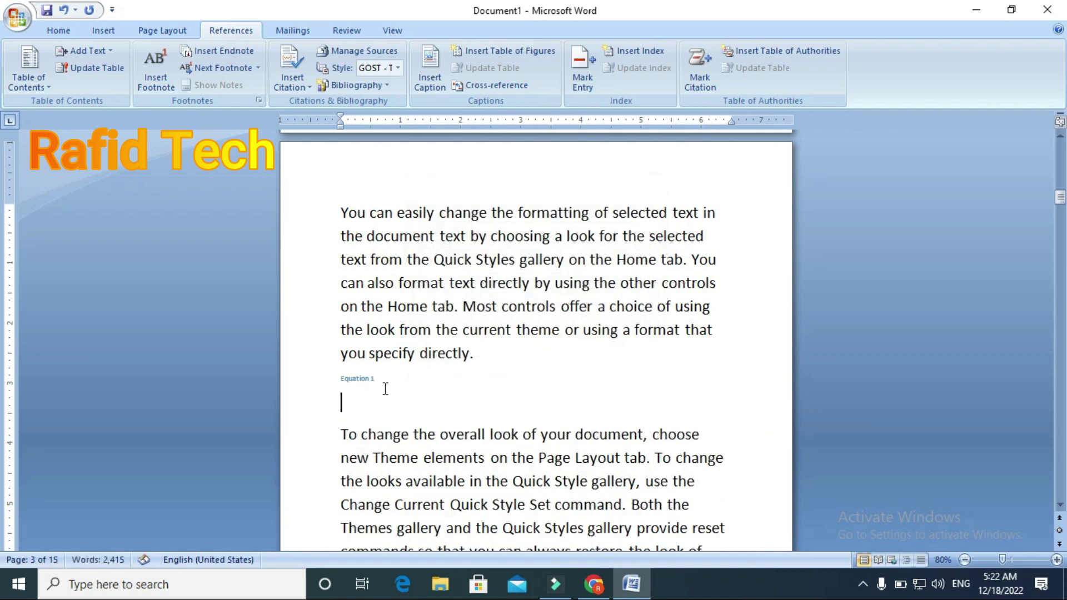
- Insert the built-in Area of Circle equation A = πr² under the caption
left_click(104, 30)
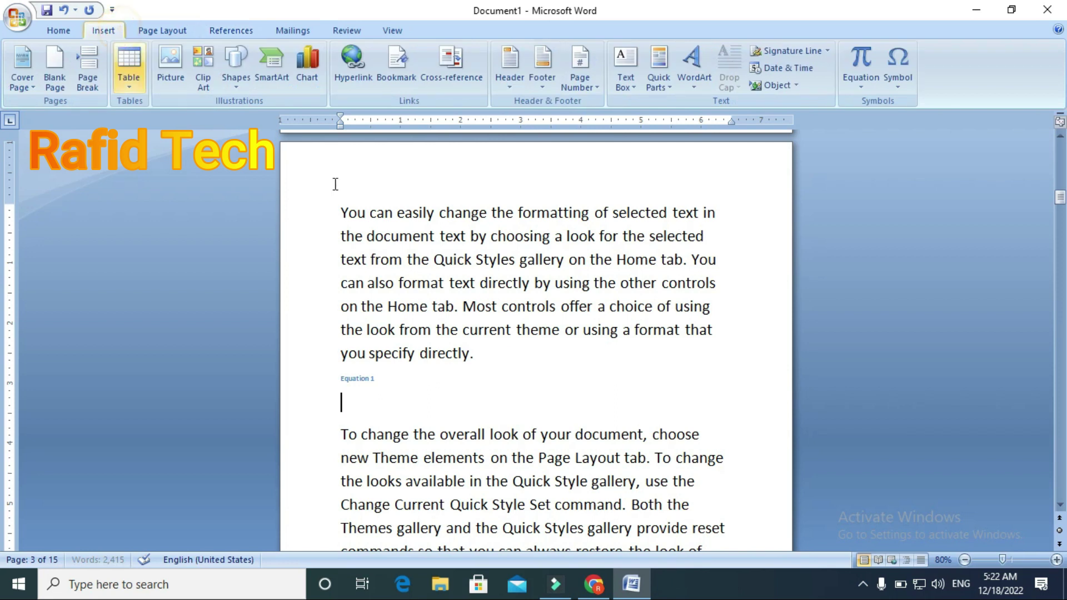
left_click(862, 87)
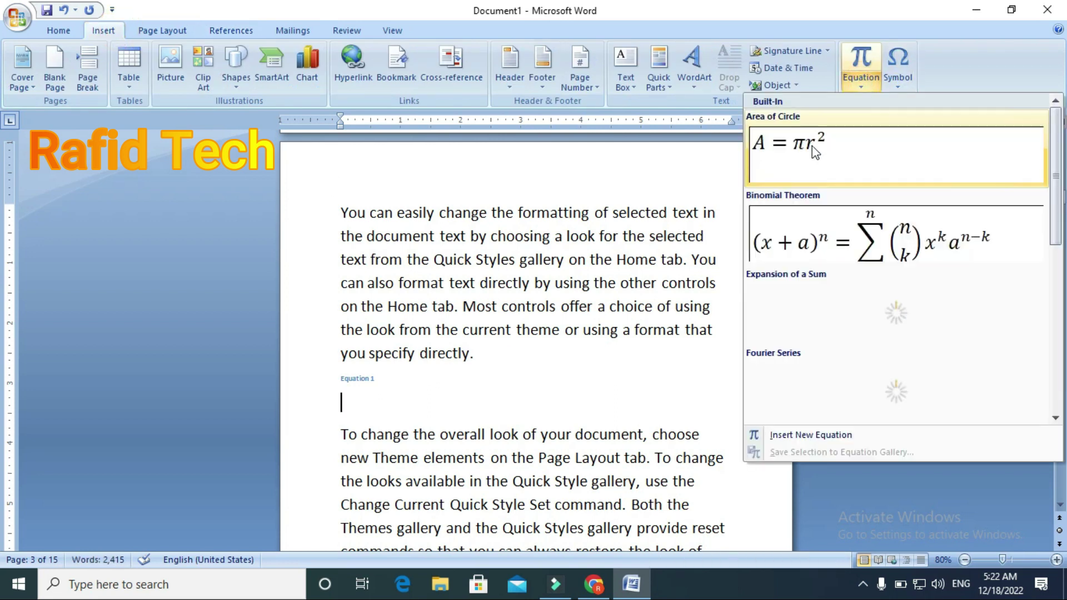
left_click(813, 145)
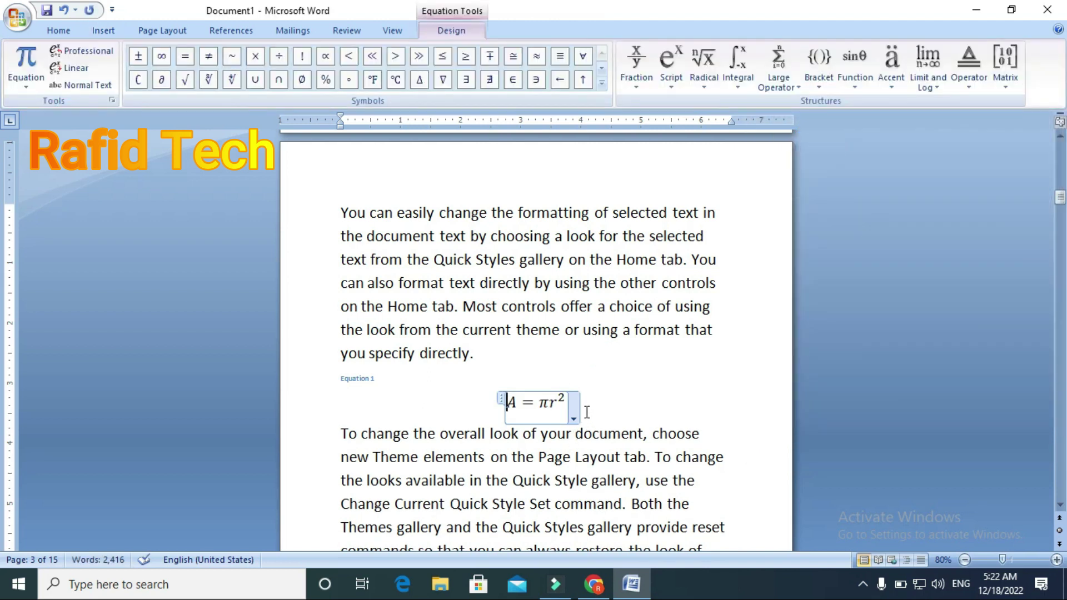
scroll(589, 415, "down", 2)
scroll(545, 456, "down", 1)
- Insert an 'Equation 2' caption on a new line after 'template.'
left_click(474, 457)
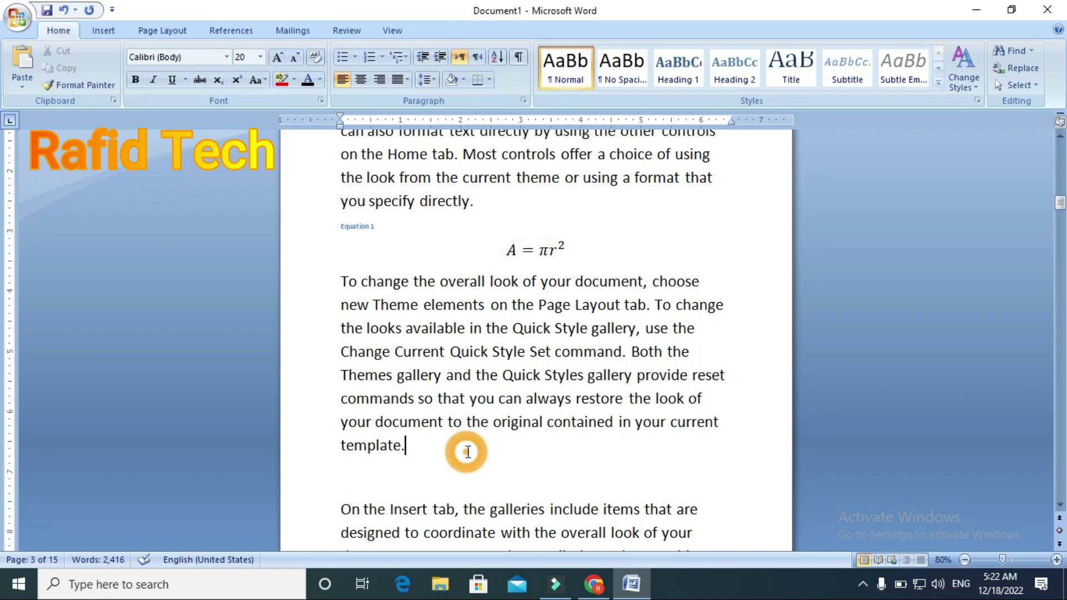
key("Return")
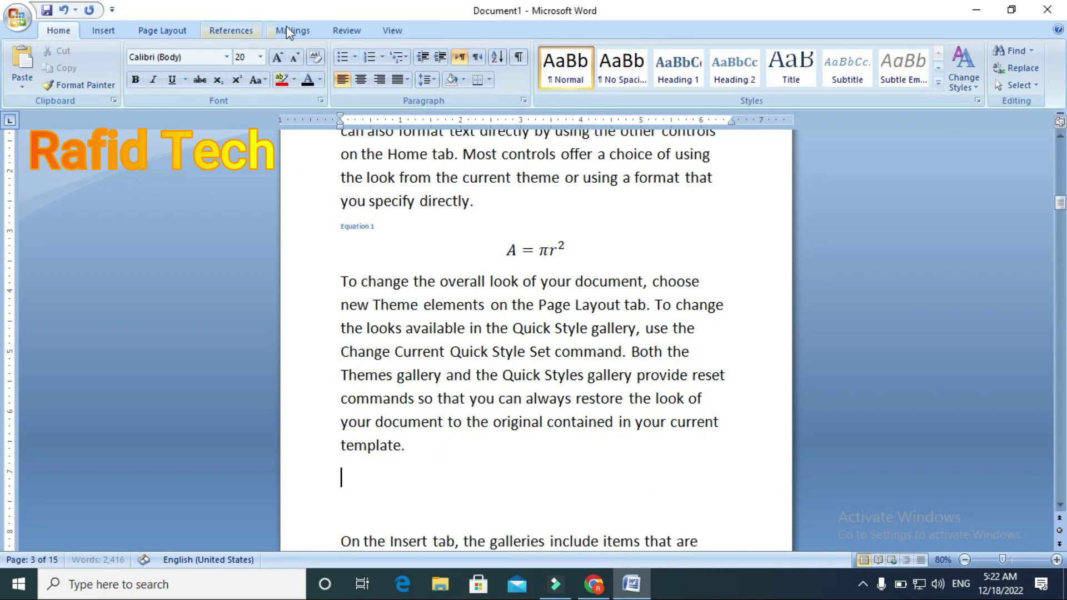
left_click(249, 31)
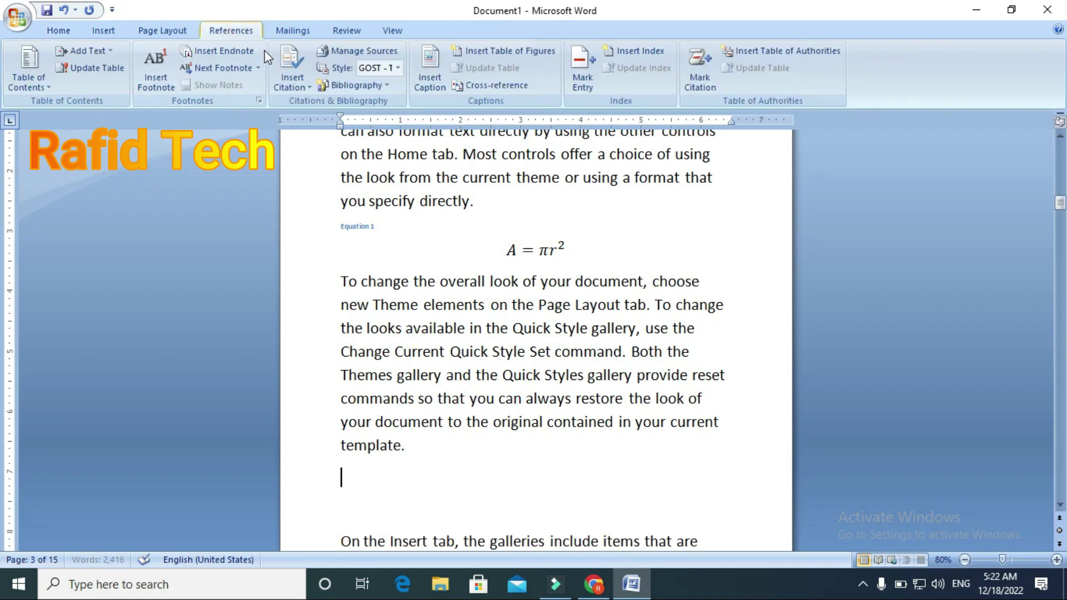
left_click(430, 66)
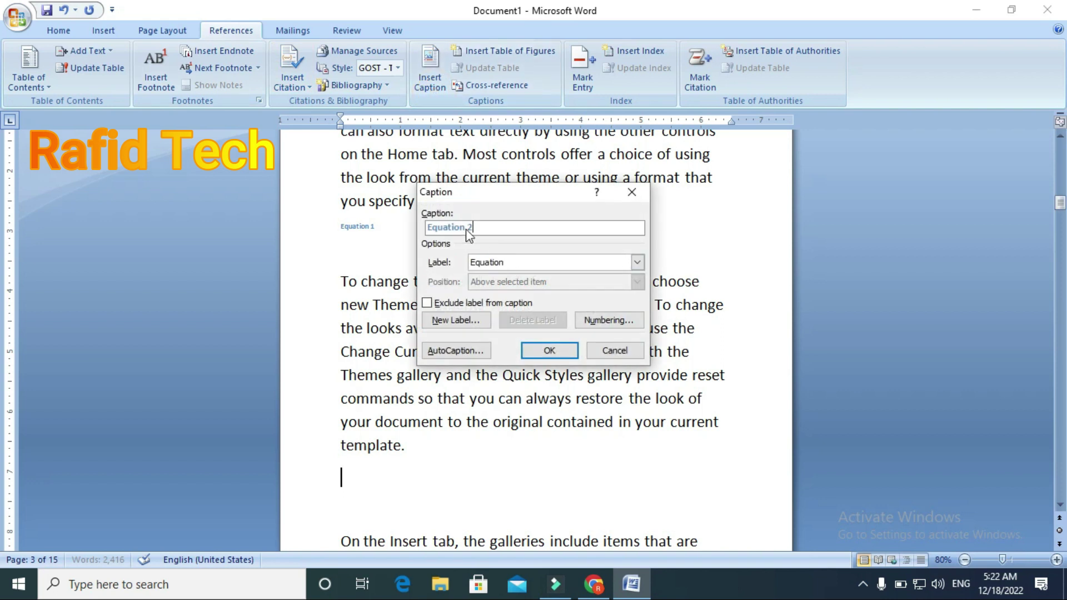
left_click(550, 351)
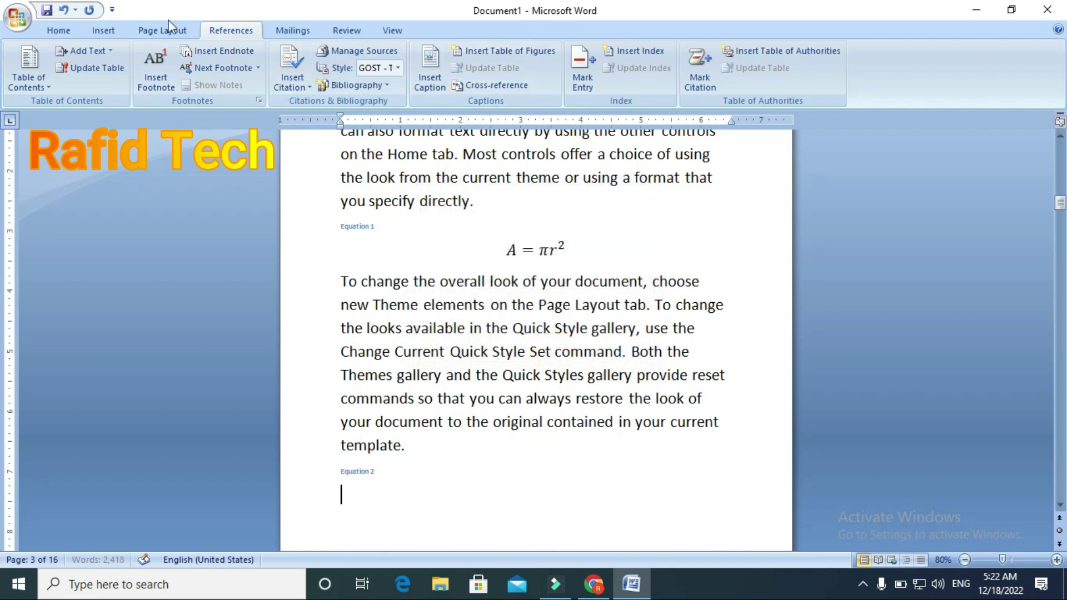
- Insert the Binomial Theorem equation beneath it, then start a new line after 'document look.'
left_click(93, 30)
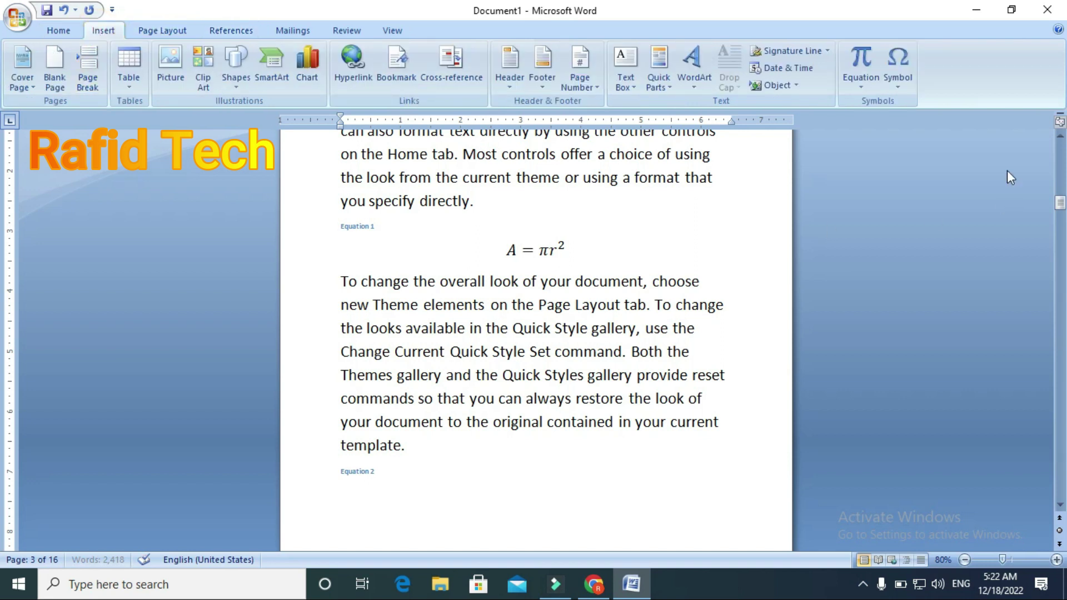
left_click(863, 79)
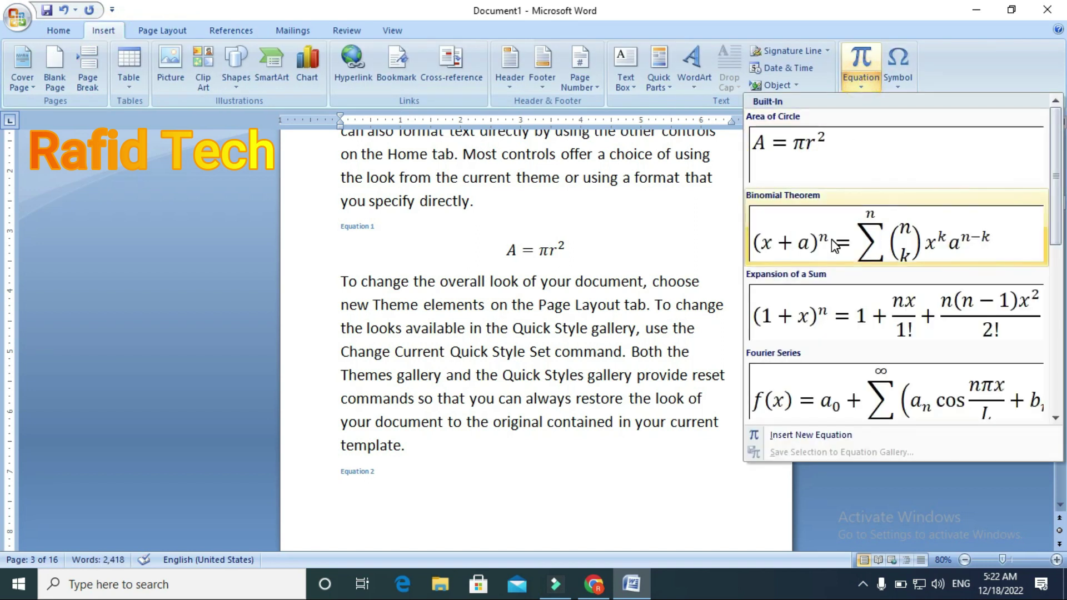
left_click(831, 238)
scroll(484, 439, "down", 2)
scroll(506, 414, "down", 2)
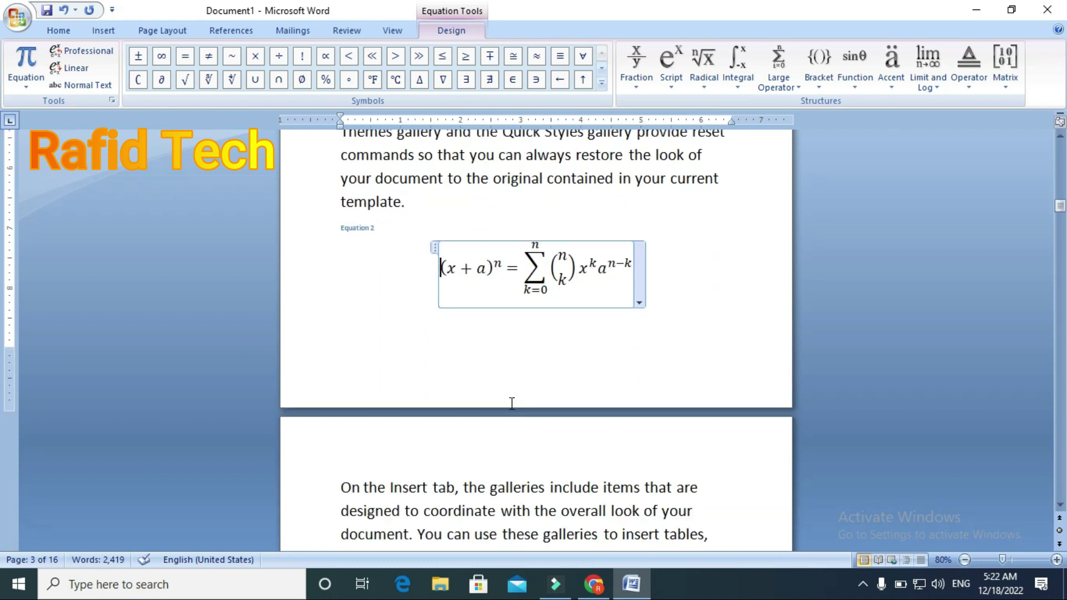
scroll(473, 367, "down", 1)
scroll(483, 251, "down", 2)
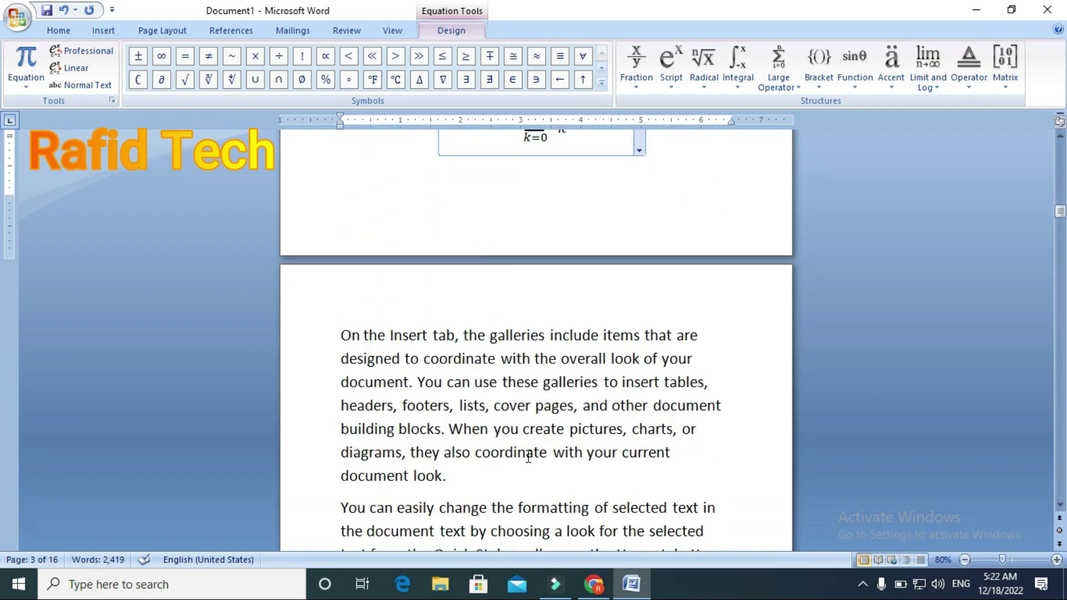
left_click(460, 477)
key("Return")
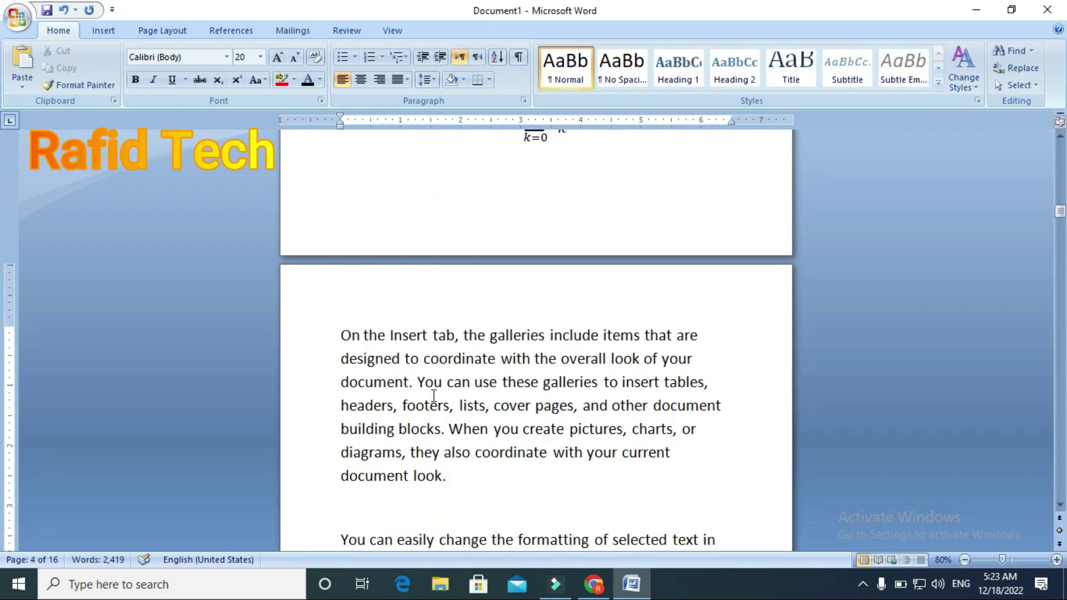
- Create a new caption label named 'image' in the Caption dialog
left_click(233, 30)
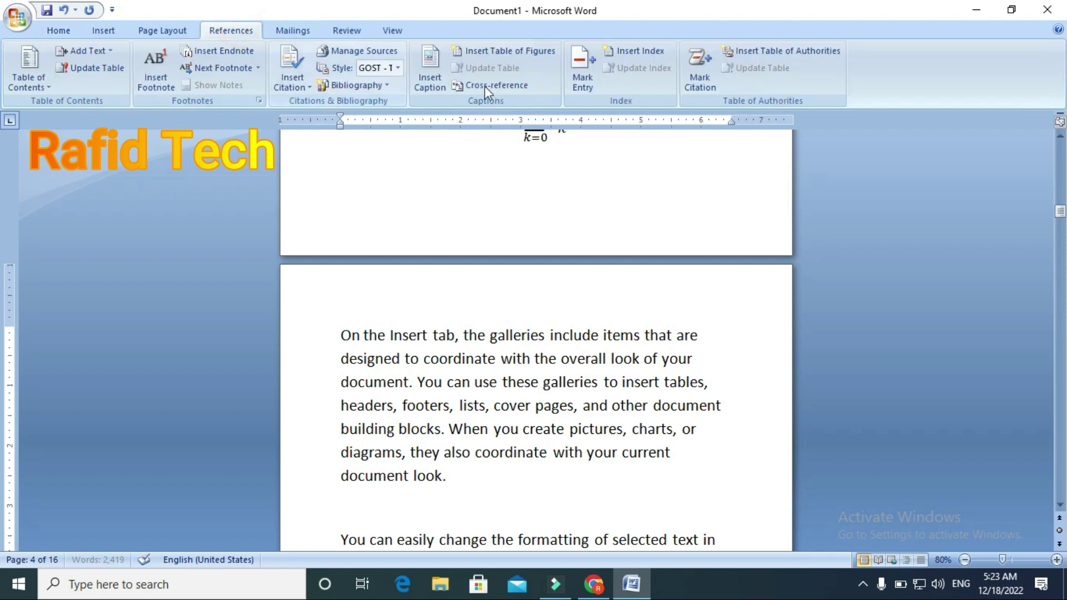
left_click(430, 78)
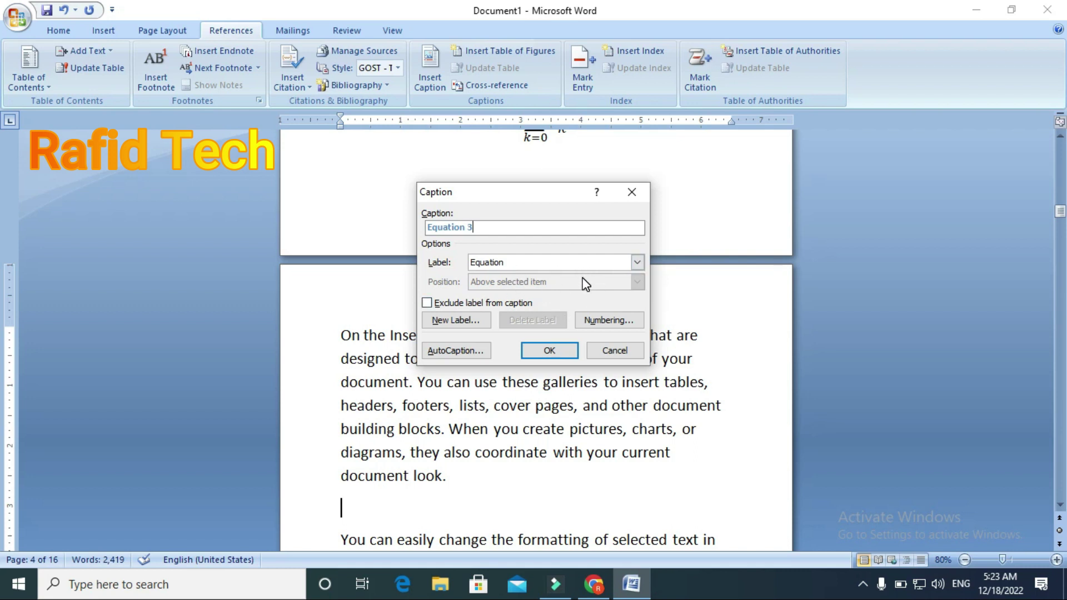
left_click(637, 262)
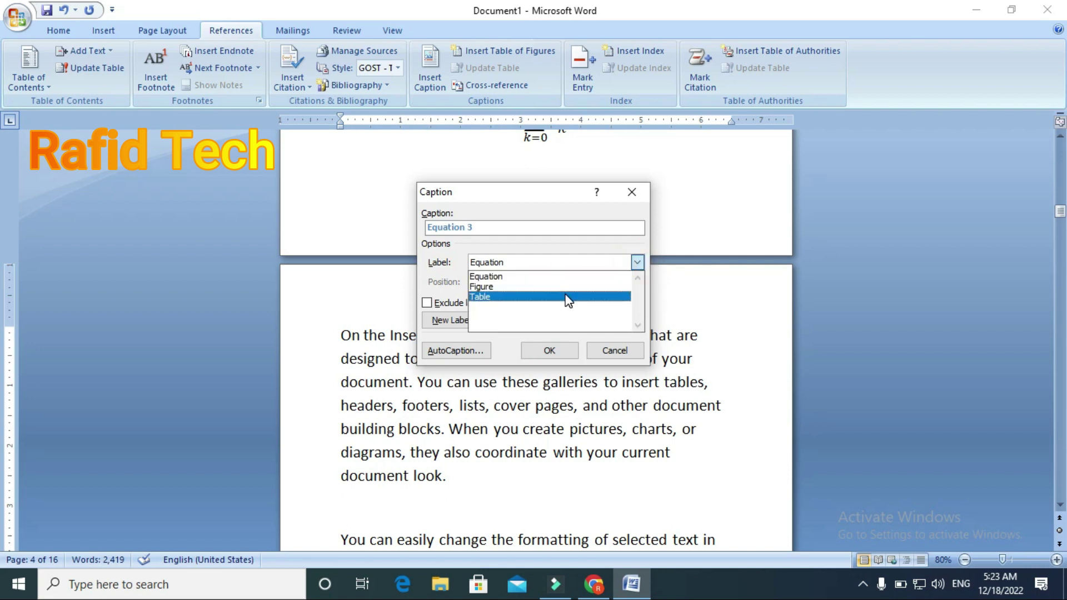
left_click(569, 246)
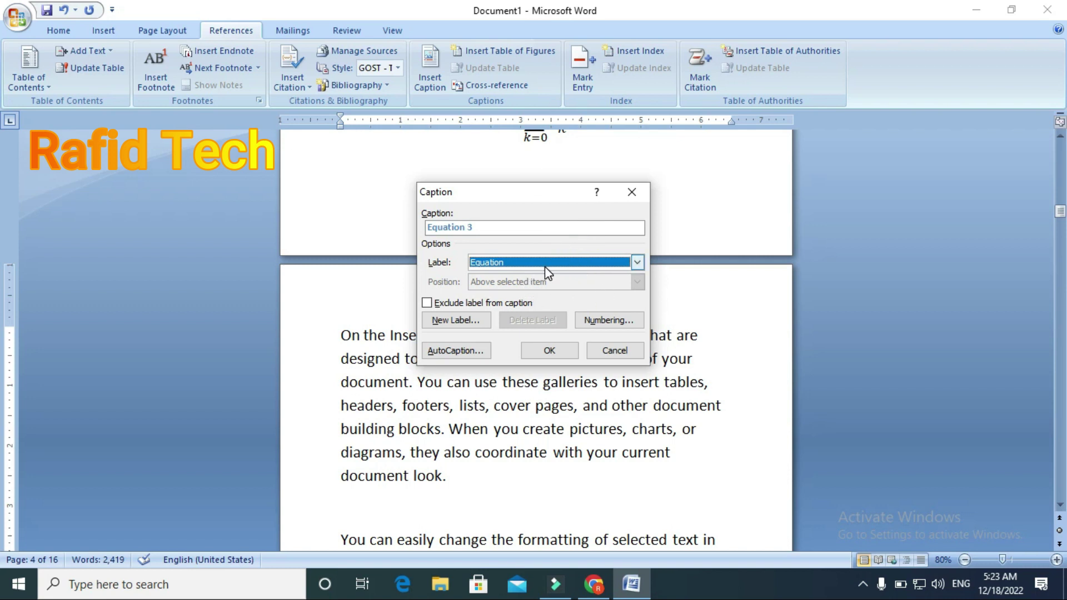
left_click(476, 325)
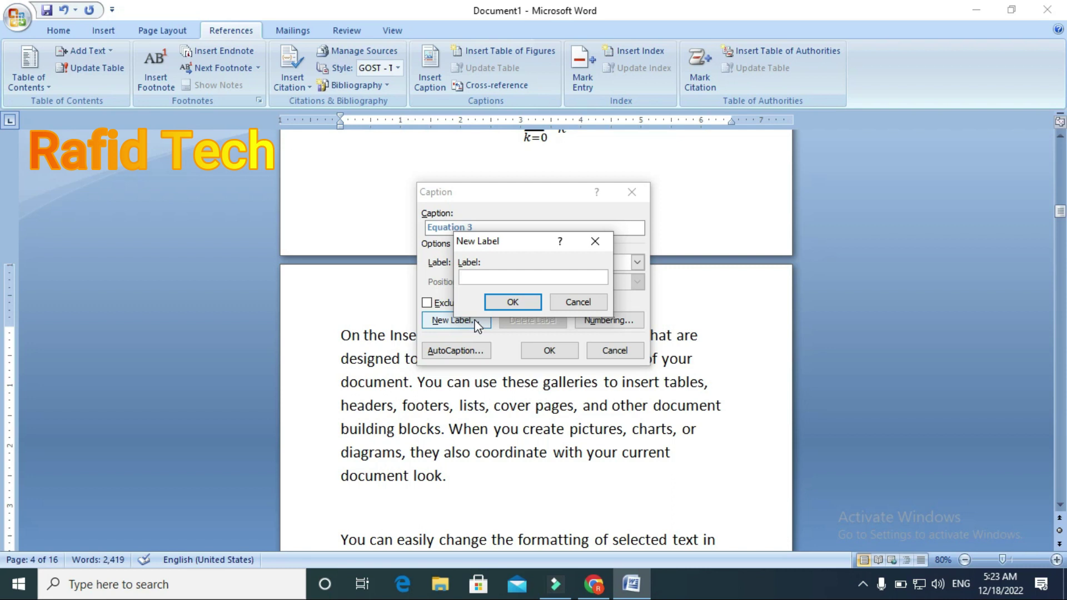
type("image")
left_click(516, 302)
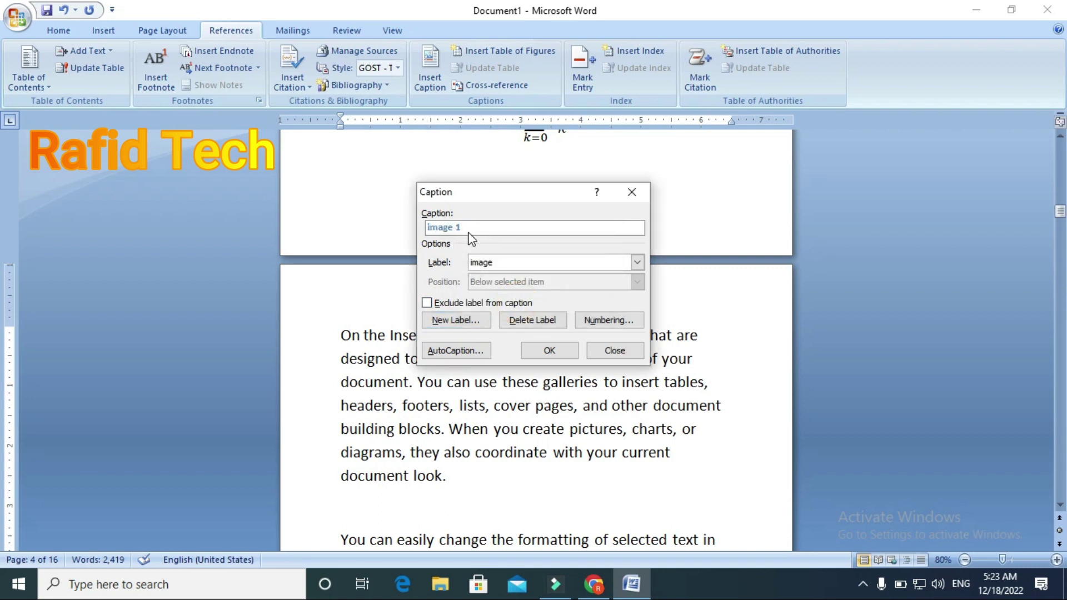
- Insert the 'image 1' caption, remove the stray character, and add an empty line below
left_click(549, 350)
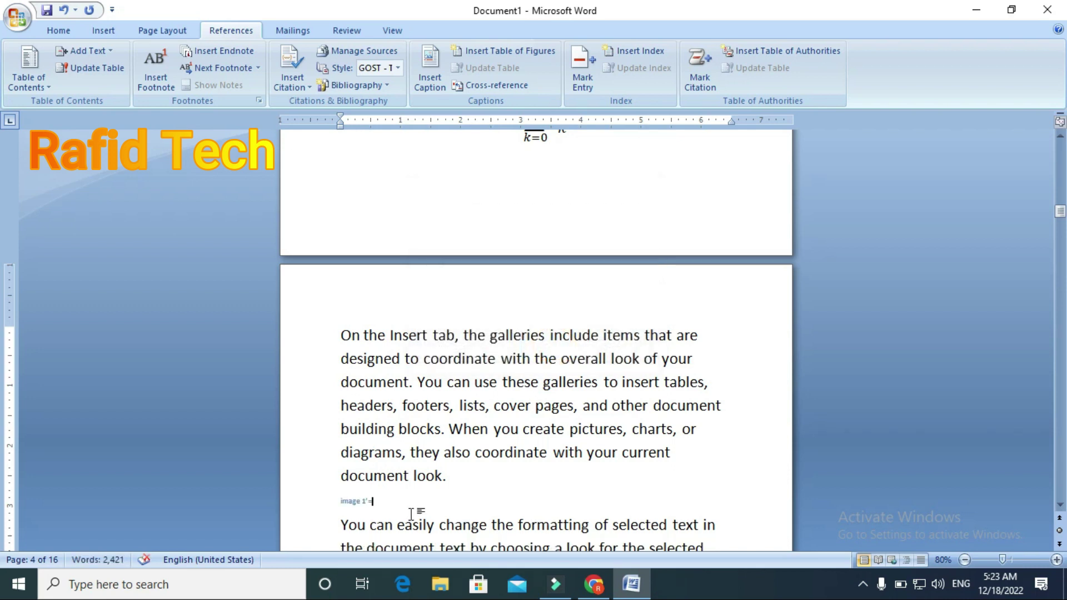
key("BackSpace")
key("BackSpace")
key("Return")
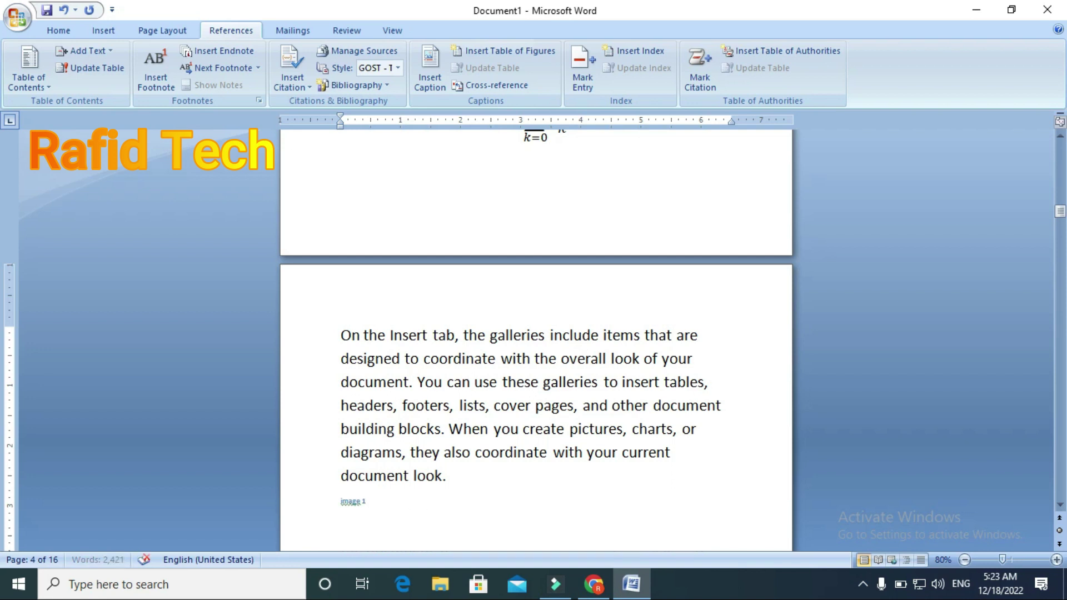
scroll(408, 516, "down", 1)
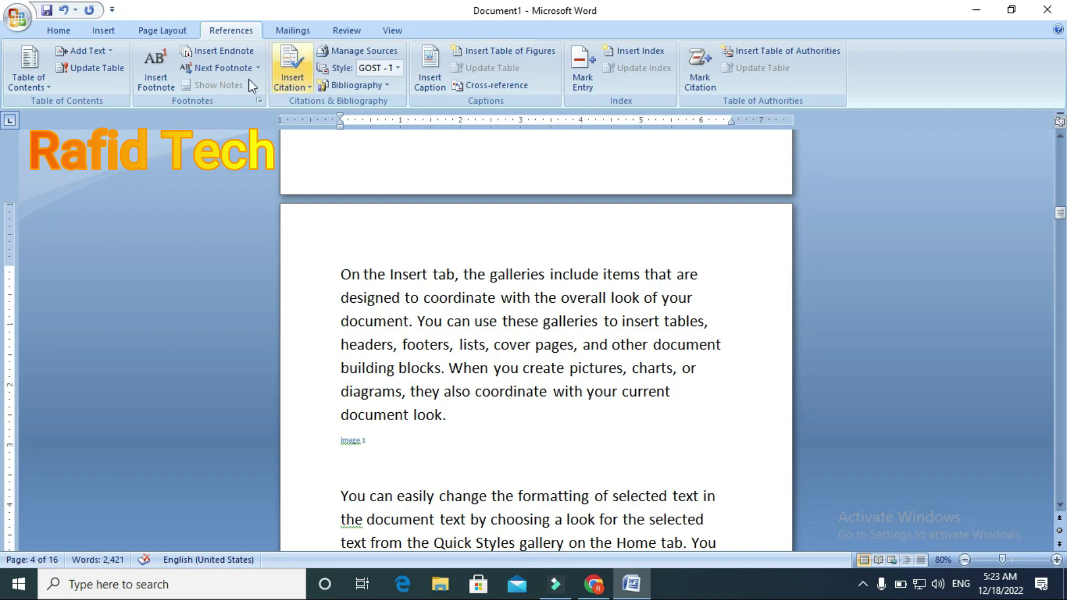
- Insert the eye photo 196 from the F: drive Picture folder and shrink it to a thumbnail
left_click(101, 31)
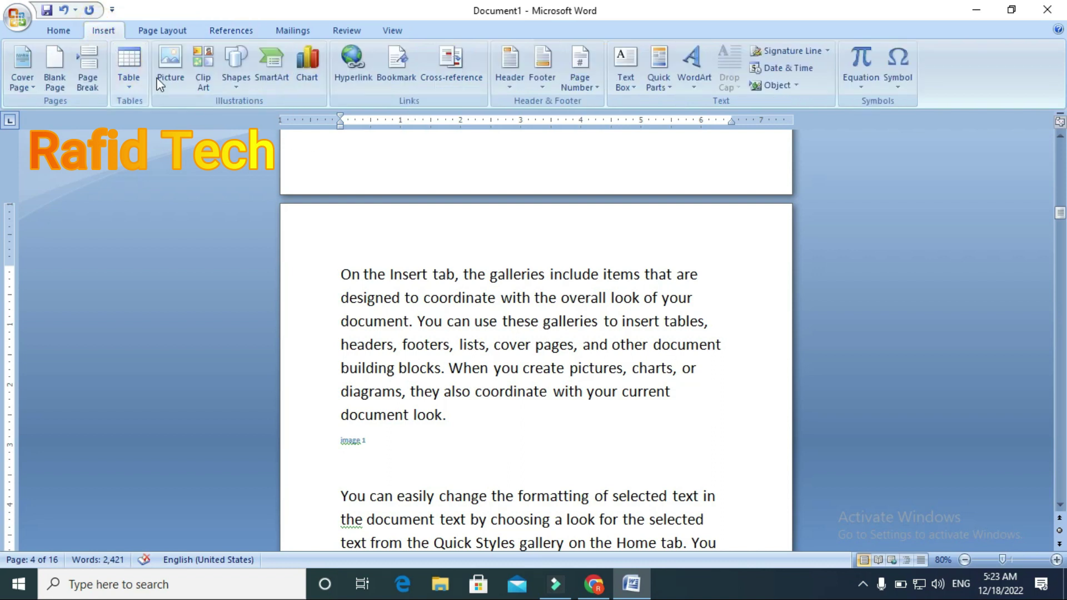
left_click(181, 77)
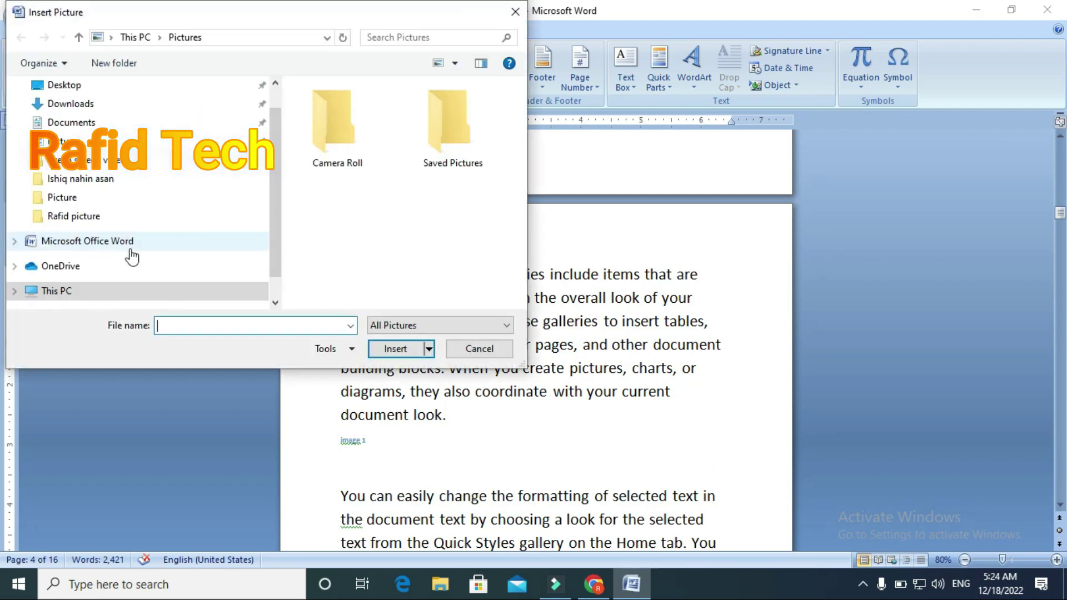
left_click(84, 281)
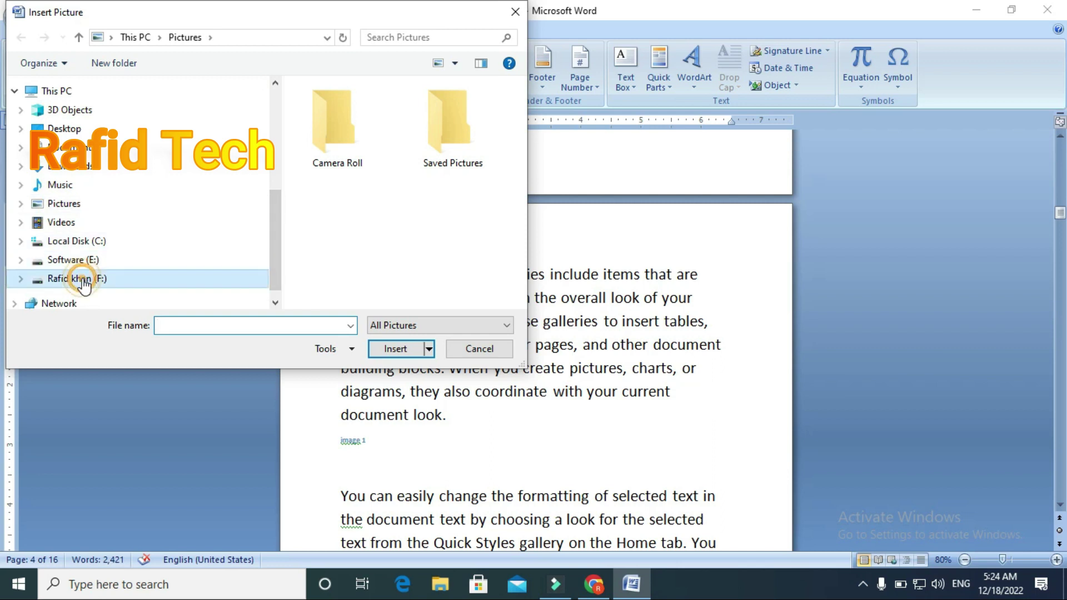
scroll(383, 236, "down", 1)
scroll(381, 236, "down", 4)
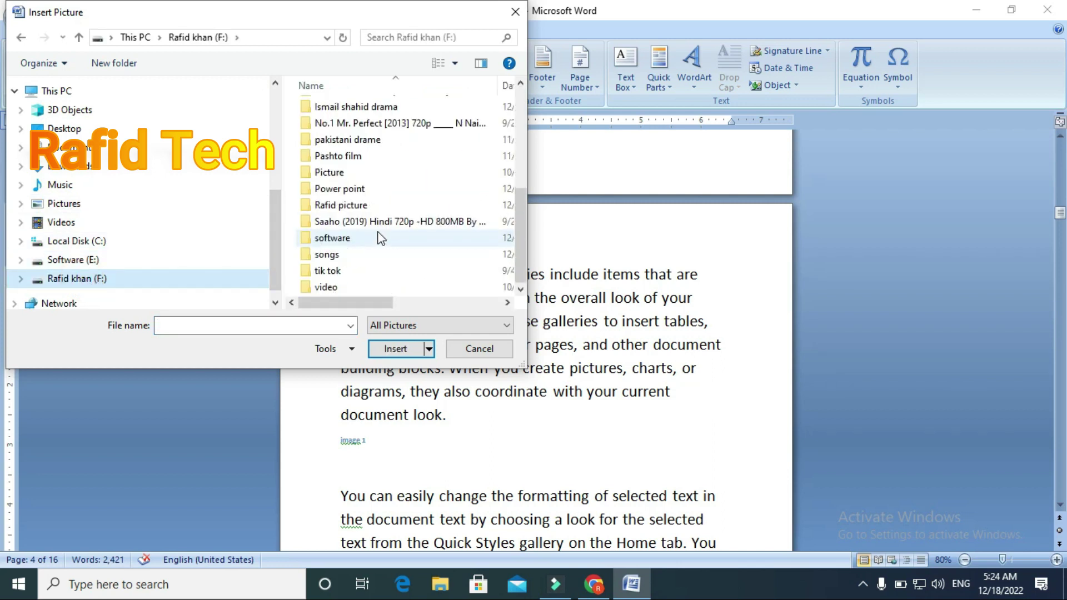
left_click(360, 179)
double_click(358, 175)
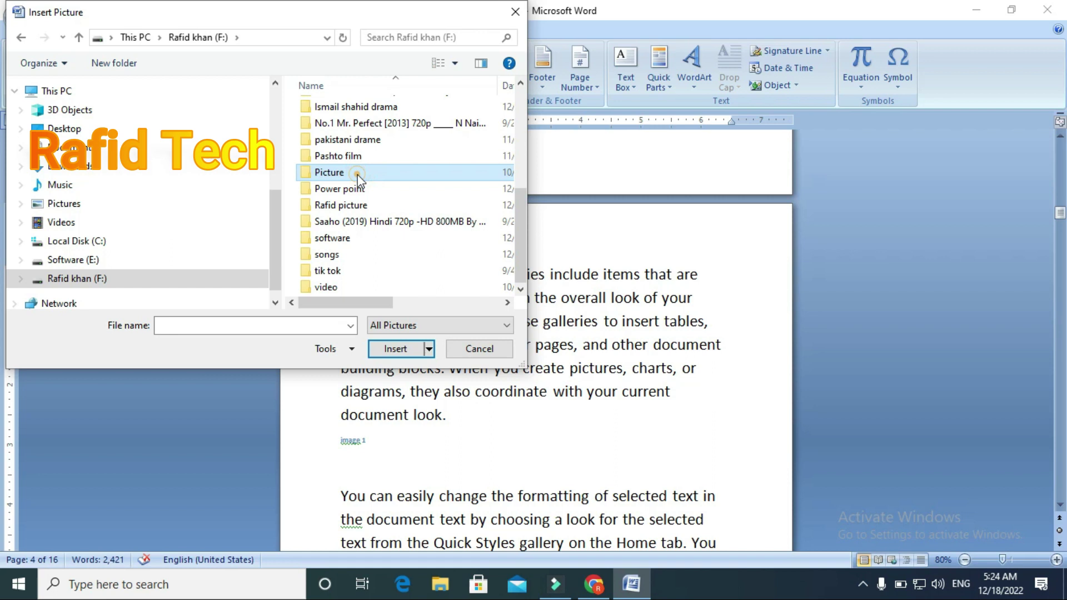
left_click(429, 137)
left_click(395, 348)
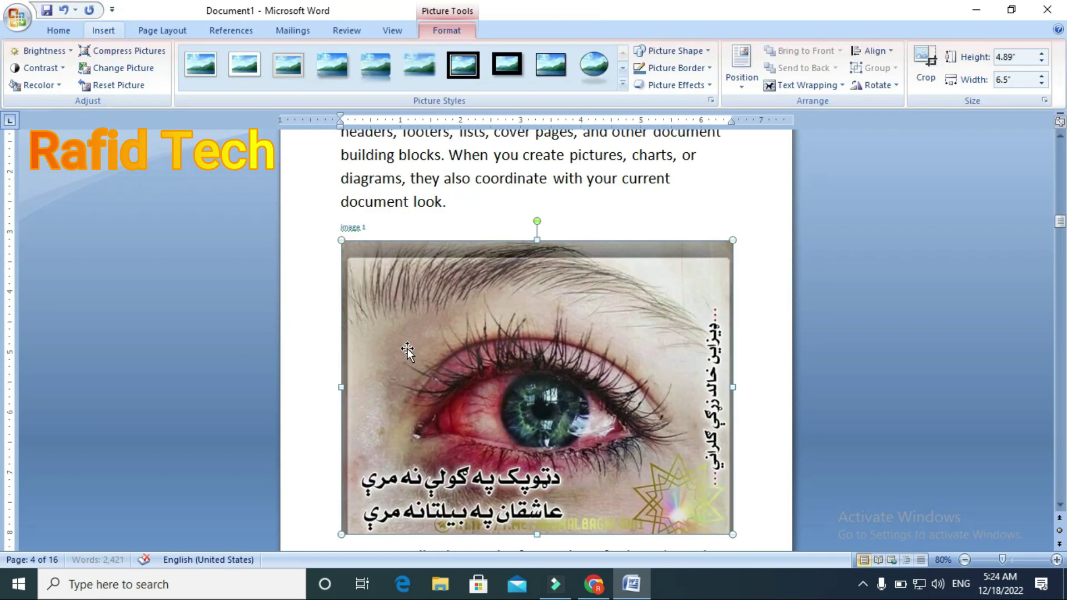
left_click_drag(732, 534, 424, 301)
scroll(431, 306, "down", 1)
scroll(449, 347, "down", 3)
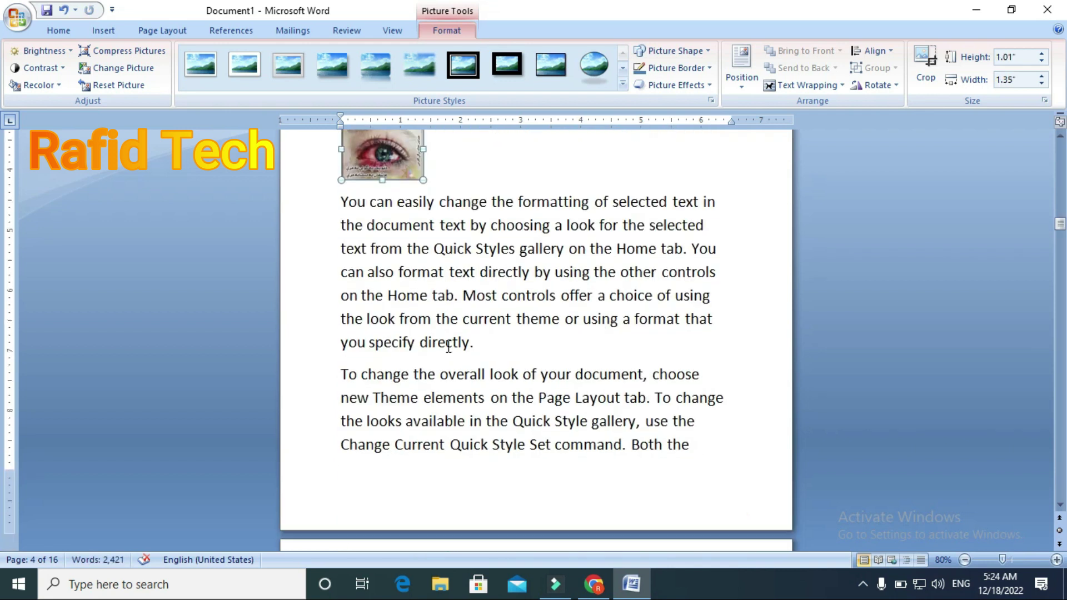
- Add an 'image 2' caption on a new line after 'specify directly.'
left_click(482, 349)
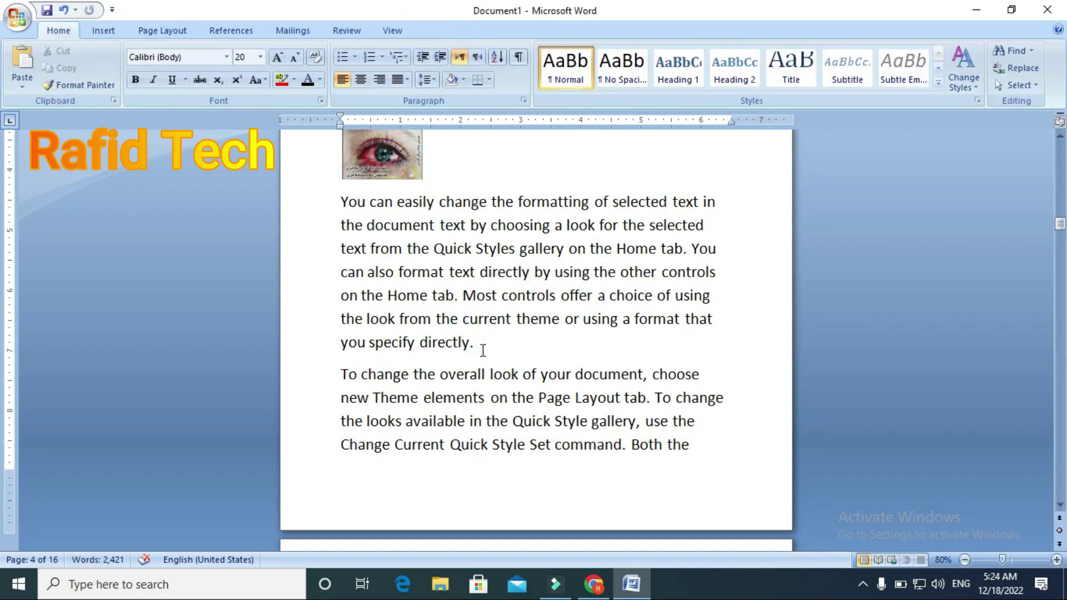
key("Return")
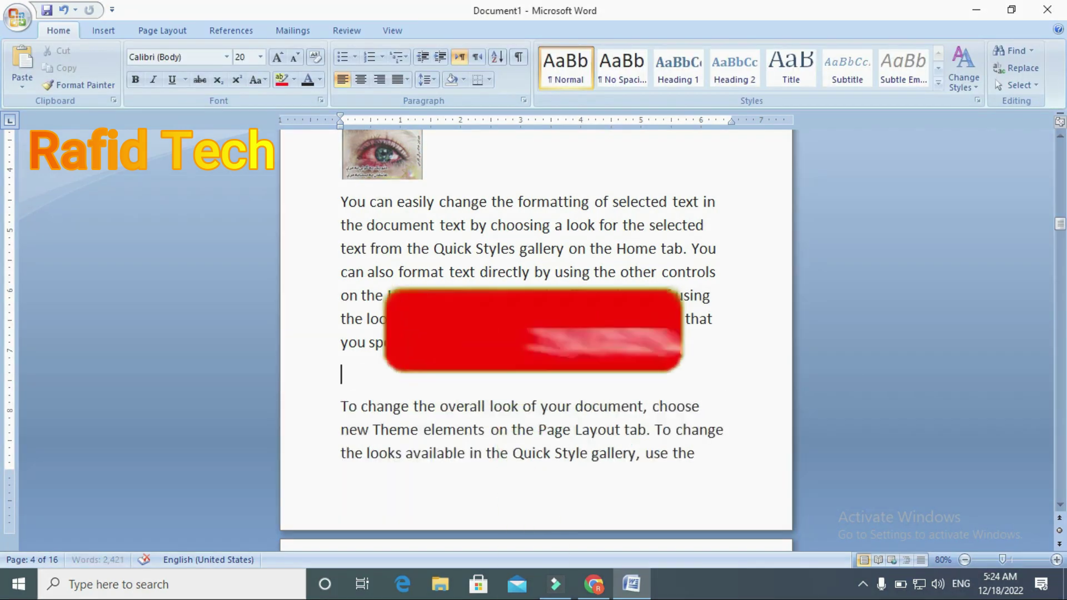
left_click(231, 30)
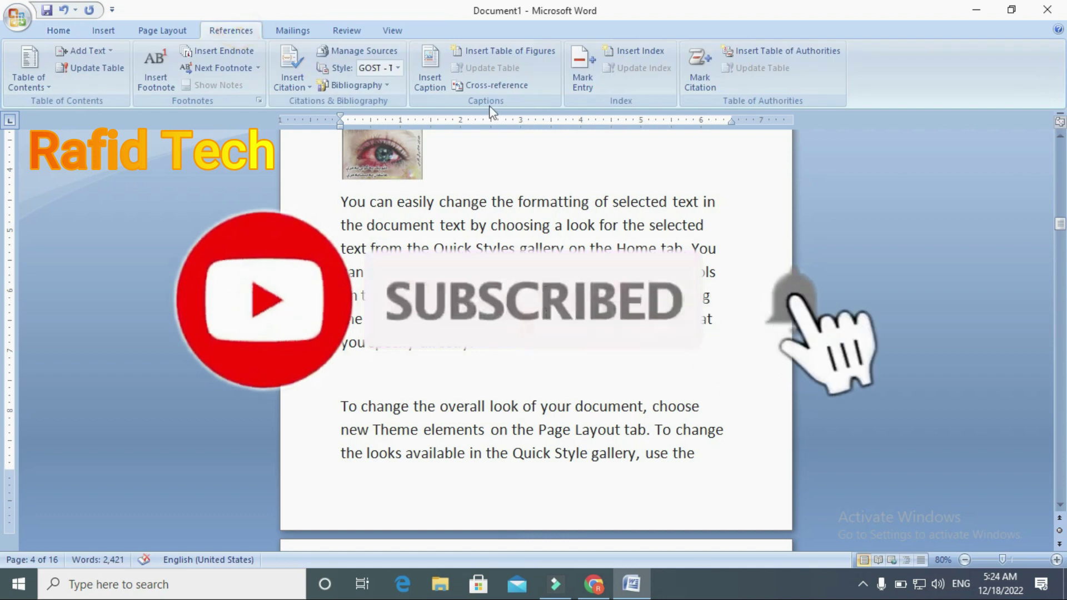
left_click(434, 68)
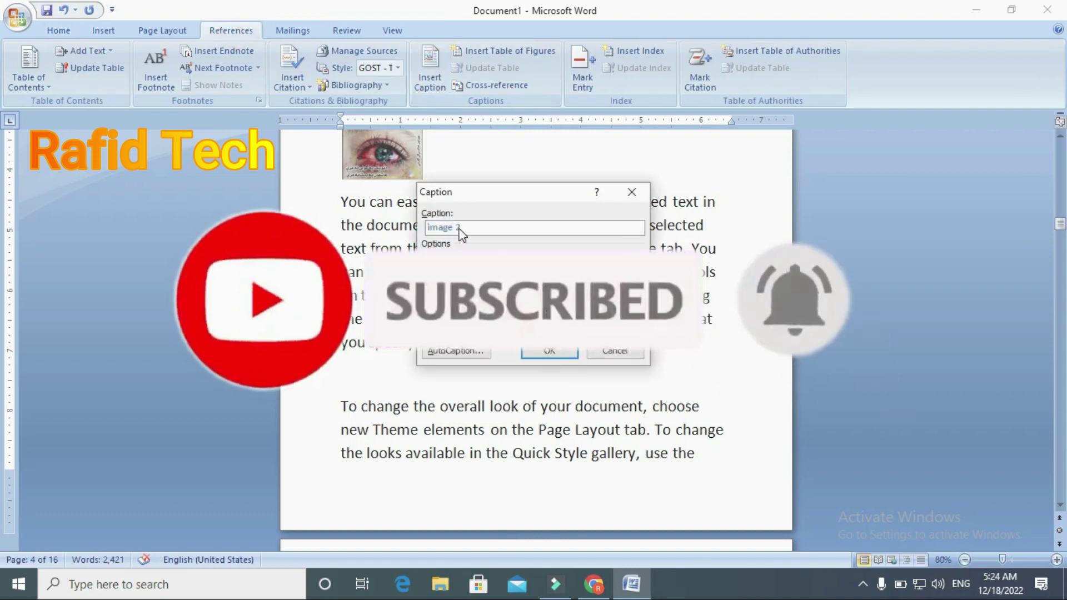
left_click(543, 350)
key("Return")
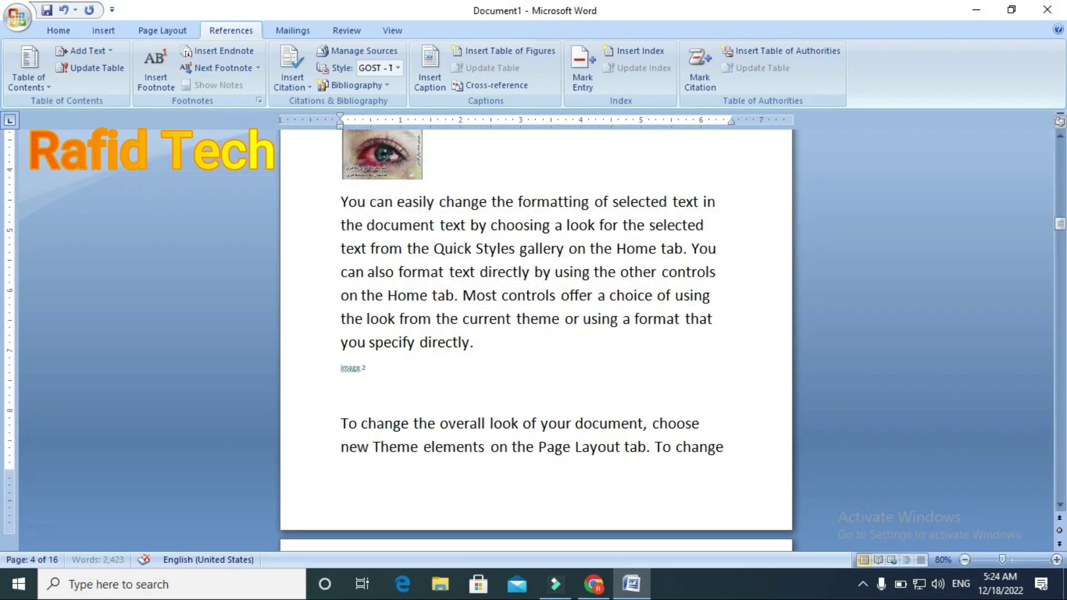
- Insert the food photo 199 below the 'image 2' caption
left_click(106, 31)
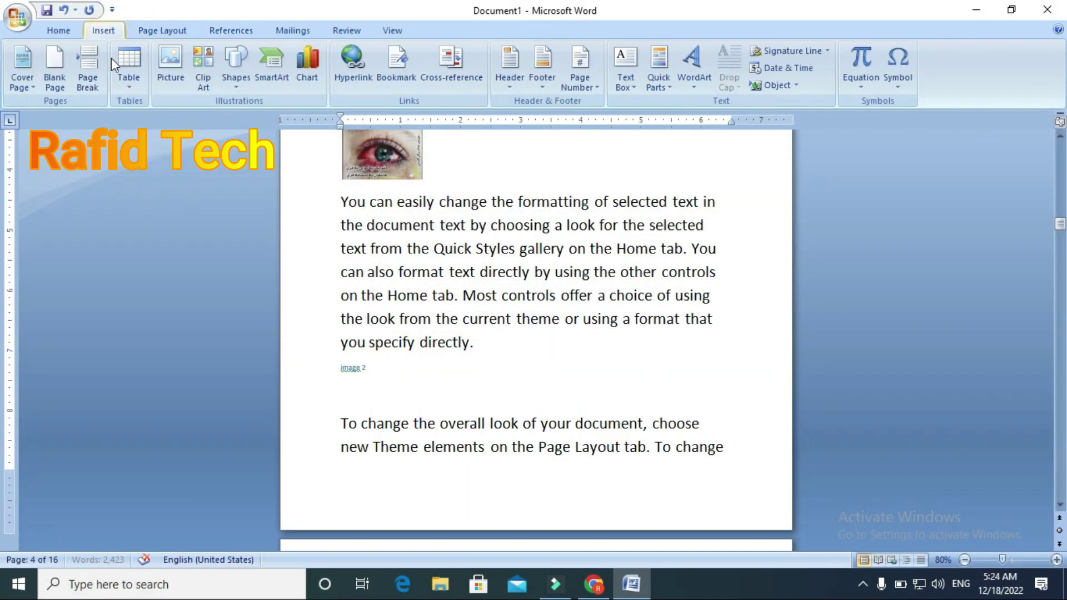
left_click(178, 75)
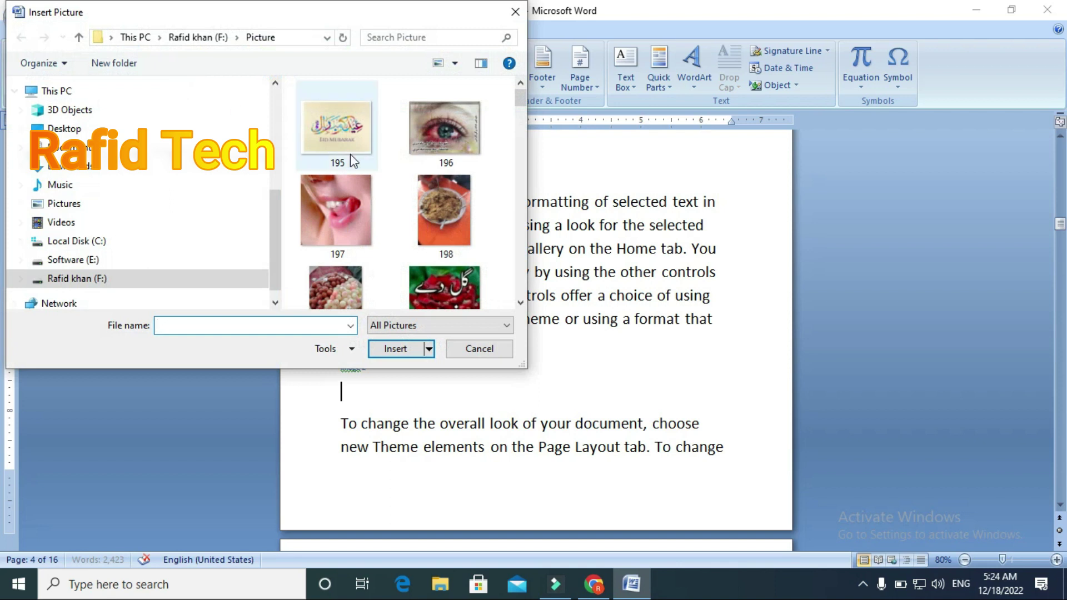
scroll(359, 246, "down", 2)
left_click(337, 166)
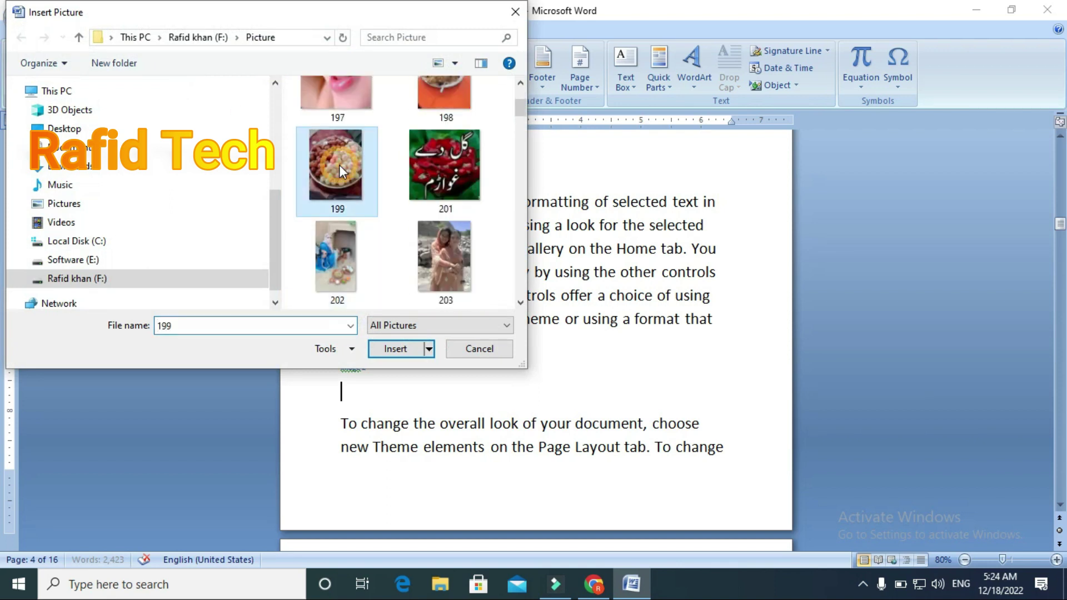
left_click(402, 349)
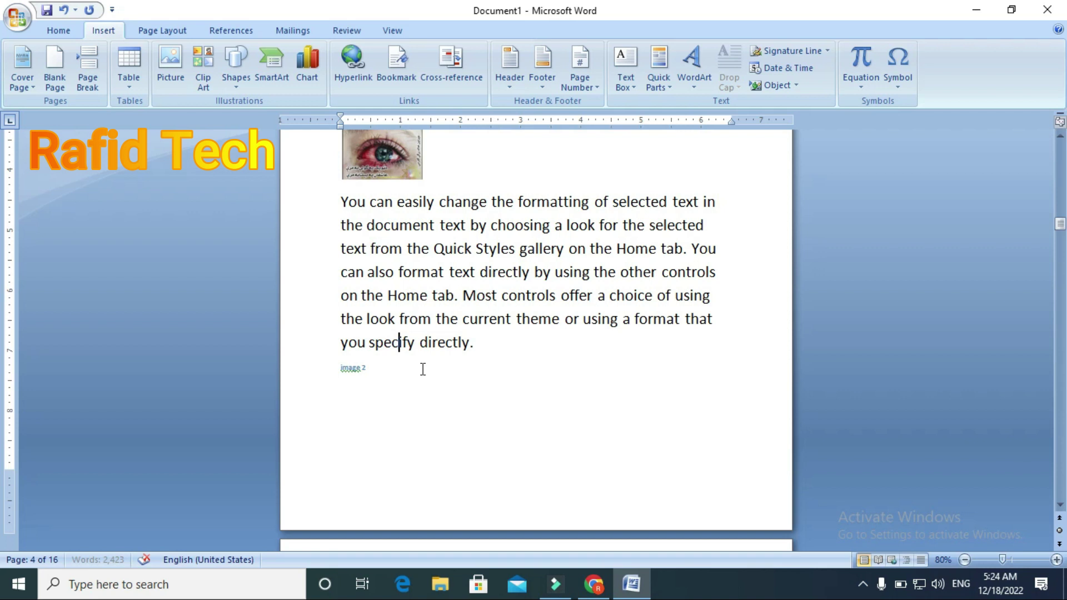
- Shrink the food photo 199 to a small thumbnail and return to the document's start
scroll(413, 384, "down", 1)
scroll(412, 385, "down", 3)
scroll(432, 400, "down", 2)
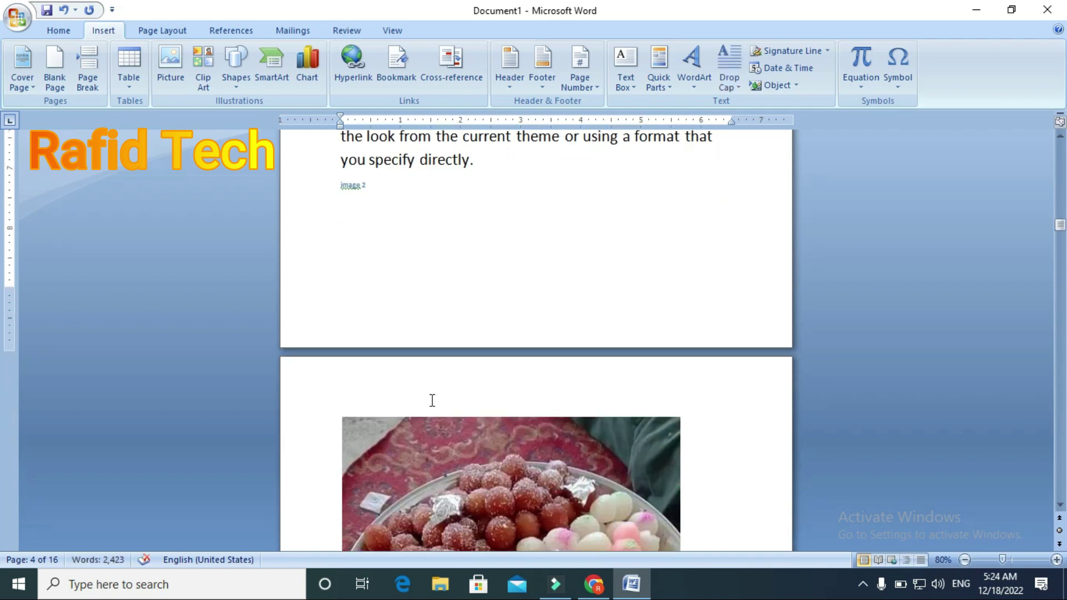
scroll(549, 538, "down", 1)
scroll(593, 465, "down", 3)
scroll(571, 448, "down", 4)
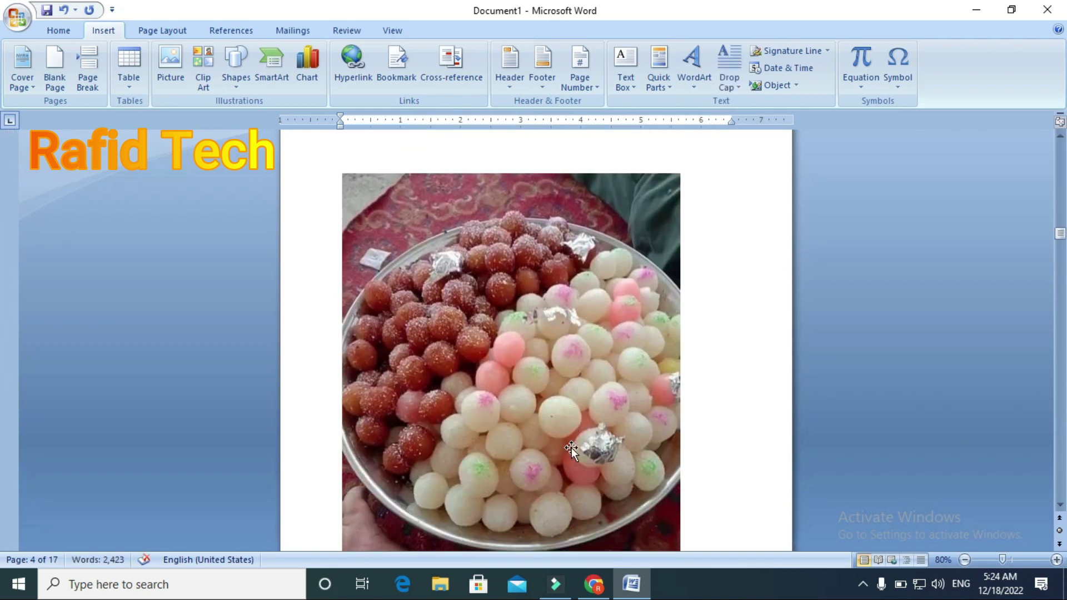
scroll(679, 515, "down", 4)
left_click(667, 497)
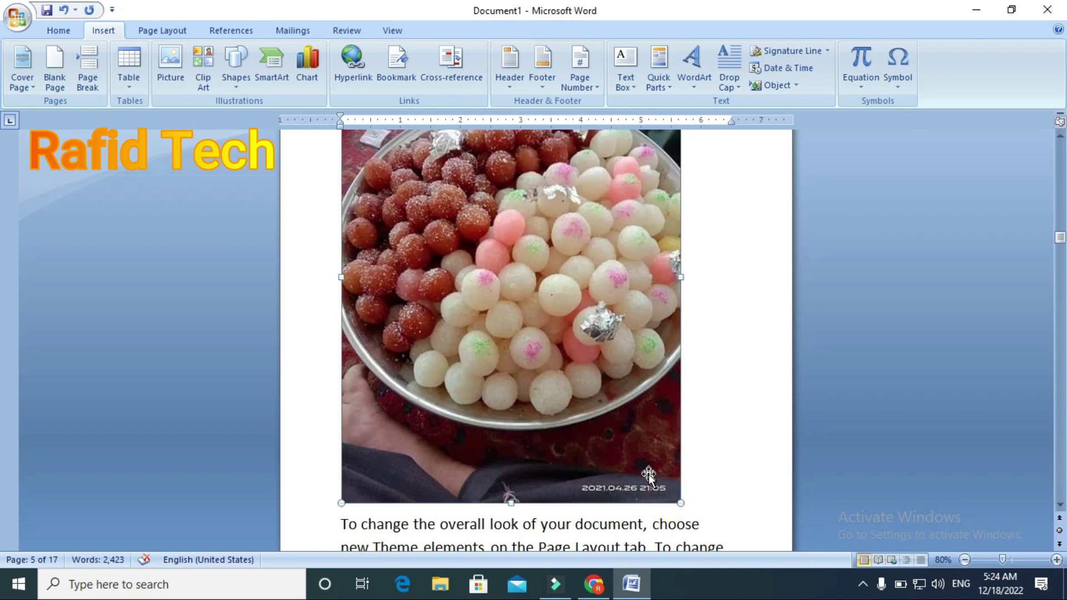
left_click_drag(681, 504, 418, 179)
scroll(433, 215, "up", 3)
scroll(443, 407, "up", 3)
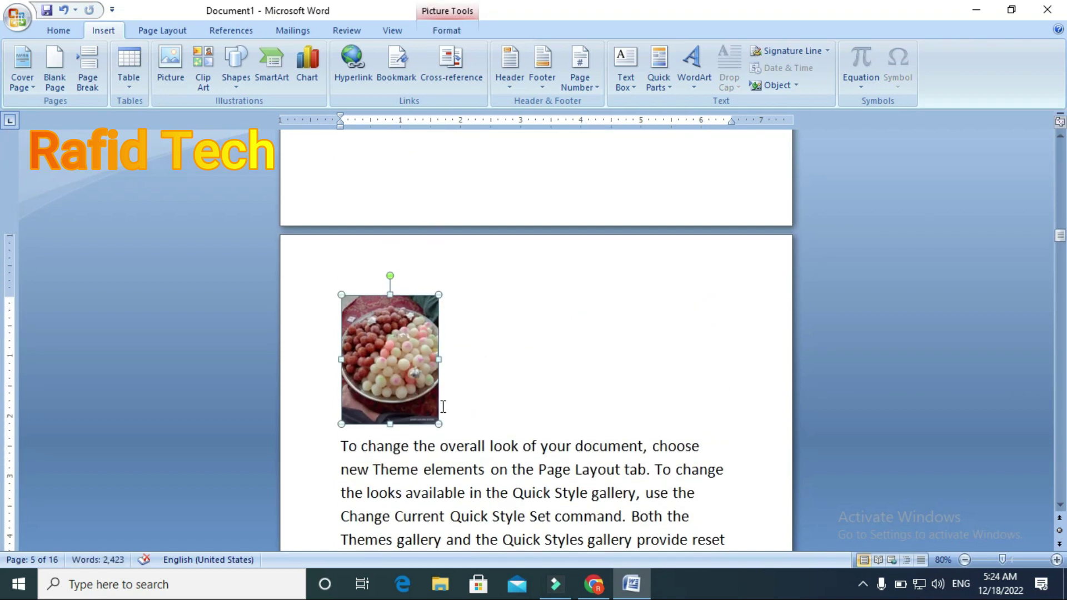
left_click_drag(436, 422, 389, 358)
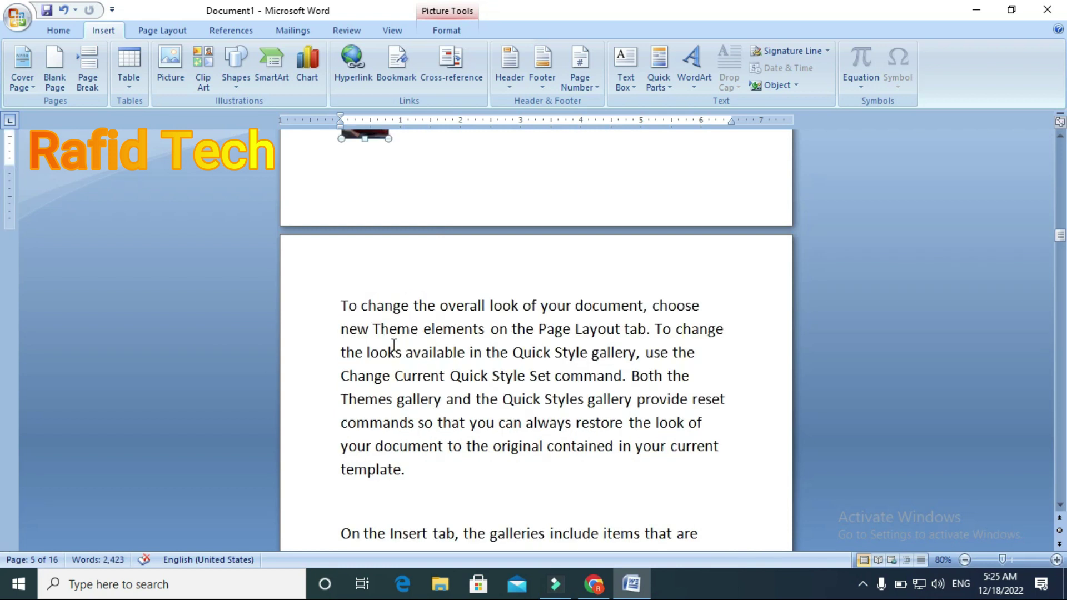
scroll(392, 322, "up", 3)
scroll(388, 288, "up", 3)
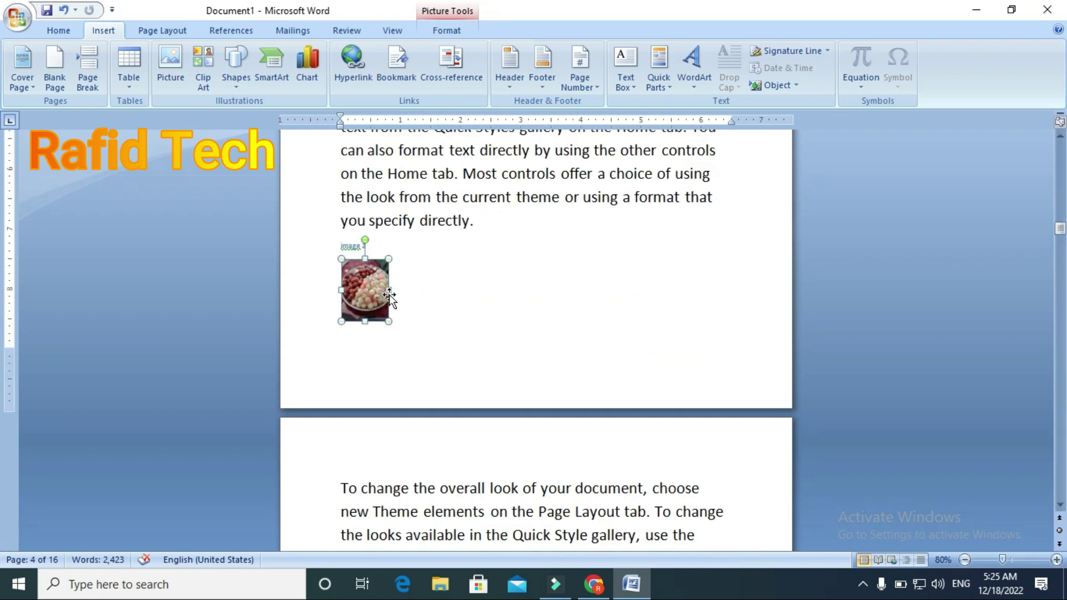
scroll(458, 322, "up", 2)
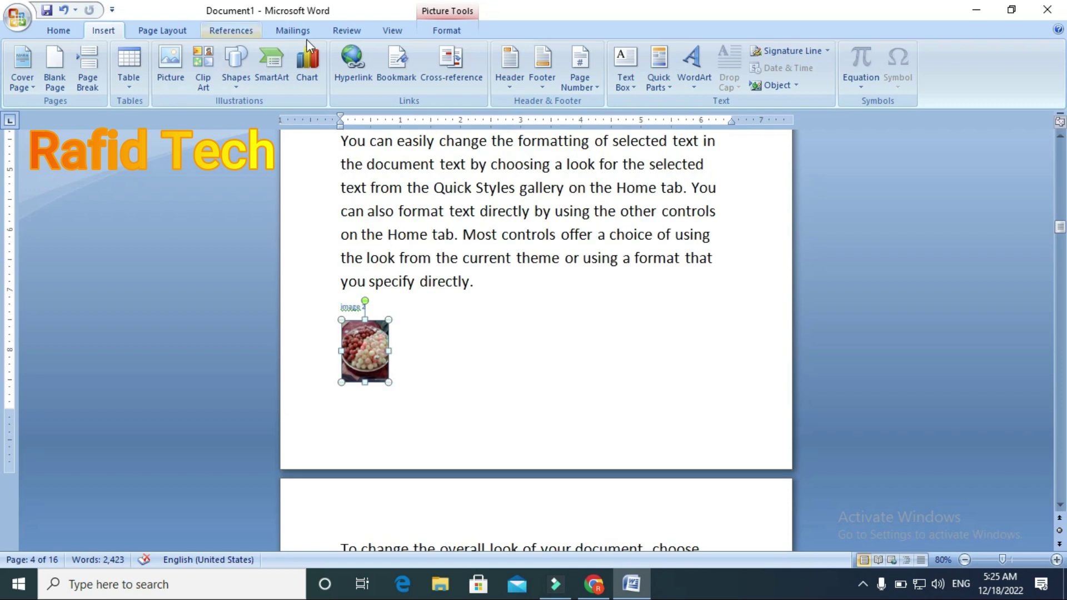
left_click(236, 28)
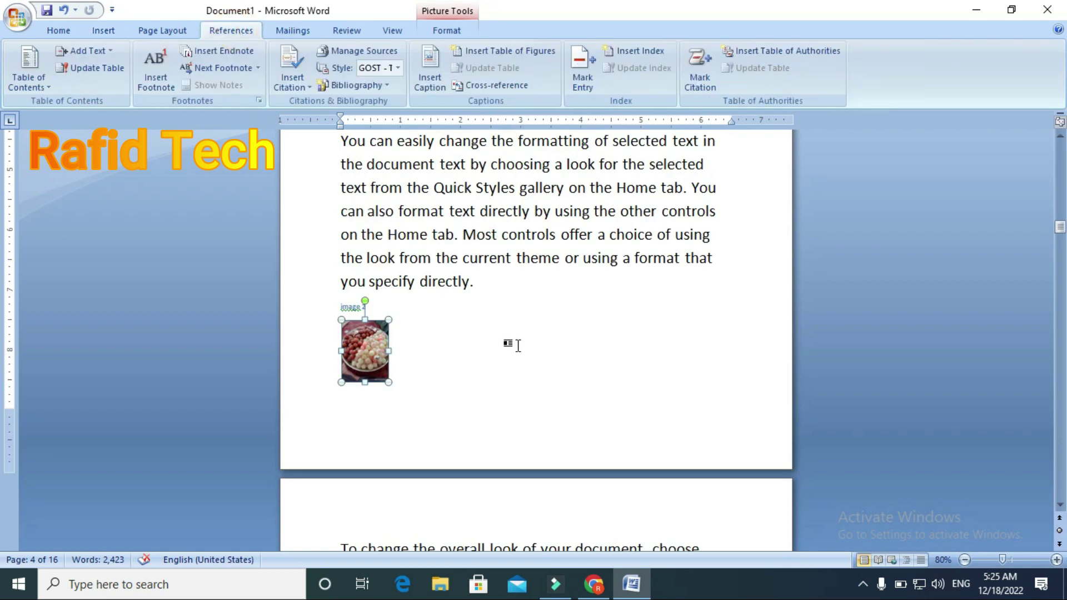
scroll(517, 347, "up", 5)
scroll(514, 342, "up", 5)
scroll(512, 334, "up", 5)
scroll(507, 326, "up", 5)
scroll(507, 327, "up", 5)
scroll(505, 325, "up", 5)
scroll(505, 325, "up", 5)
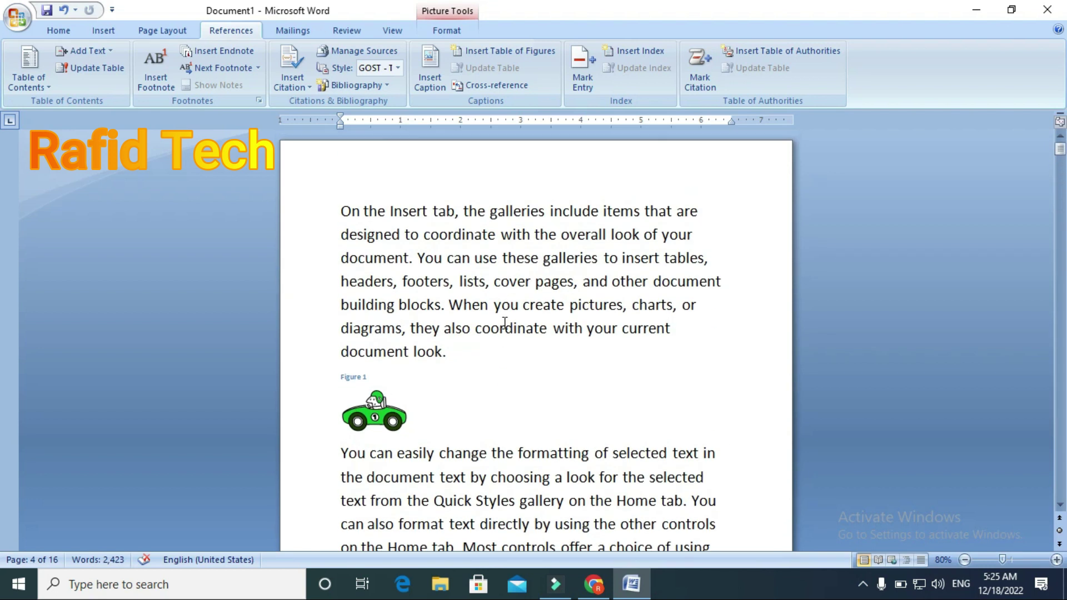
- Insert a page break before 'On the Insert tab' so a blank page opens the document
left_click(341, 210)
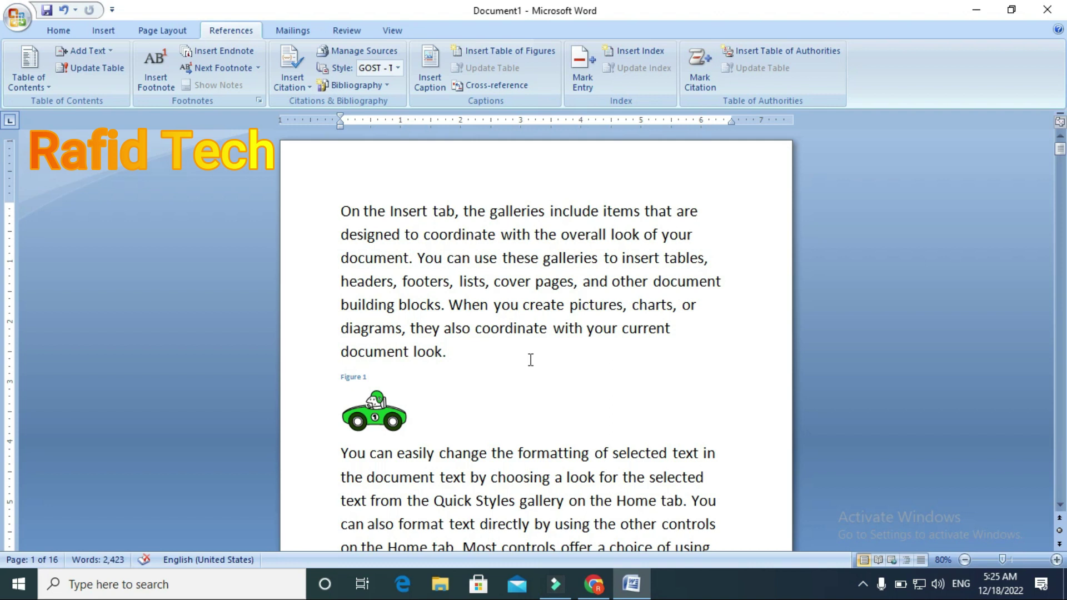
key("ctrl+Return")
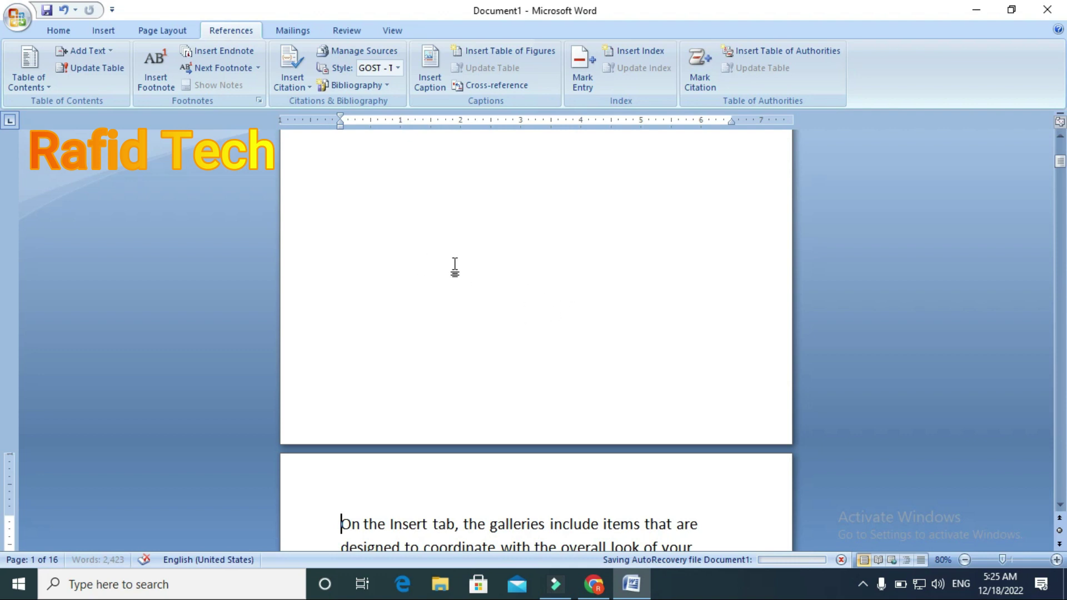
scroll(454, 267, "up", 5)
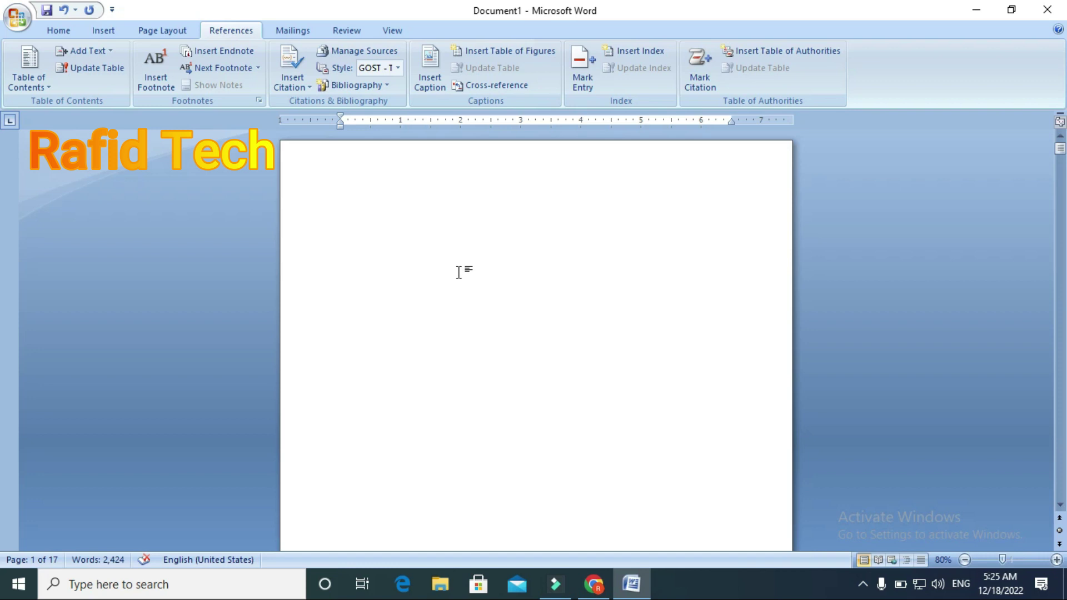
left_click(378, 167)
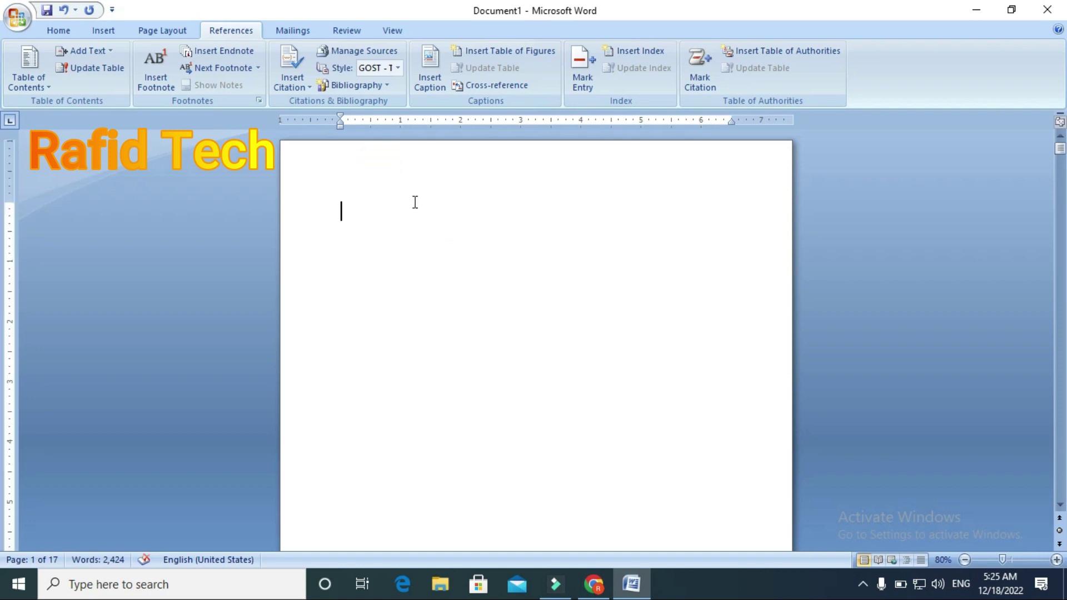
- Insert tables of figures for the Figure and Table caption labels on the first page
left_click(521, 51)
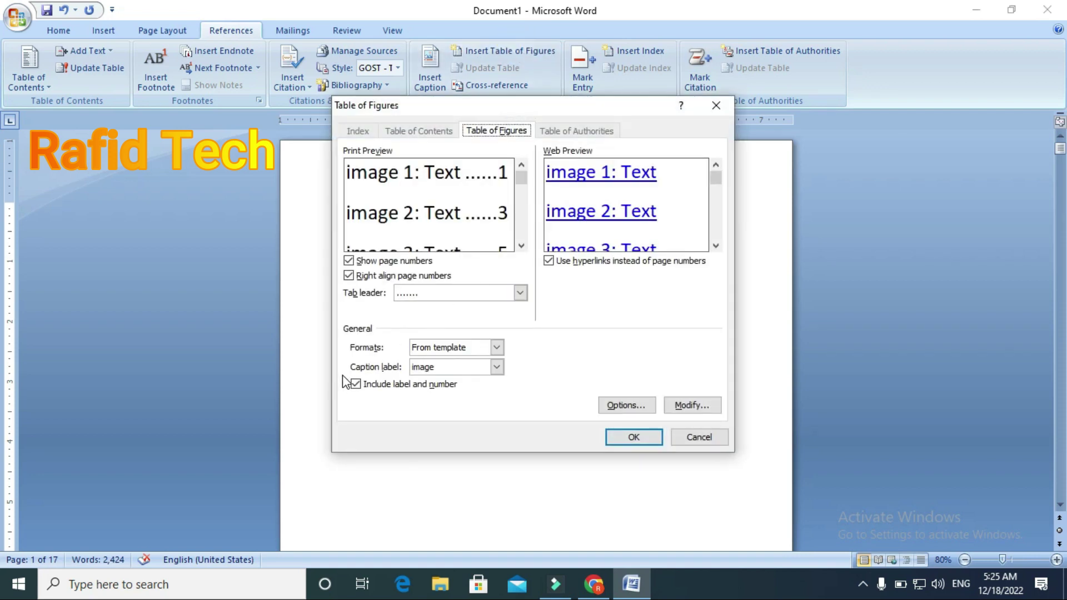
left_click(496, 367)
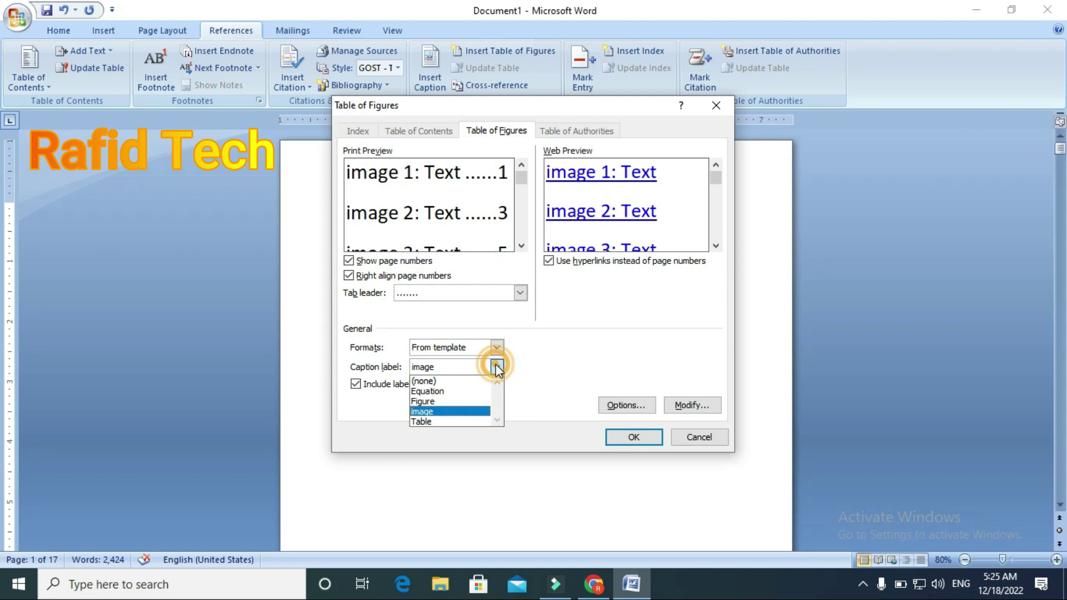
left_click(457, 403)
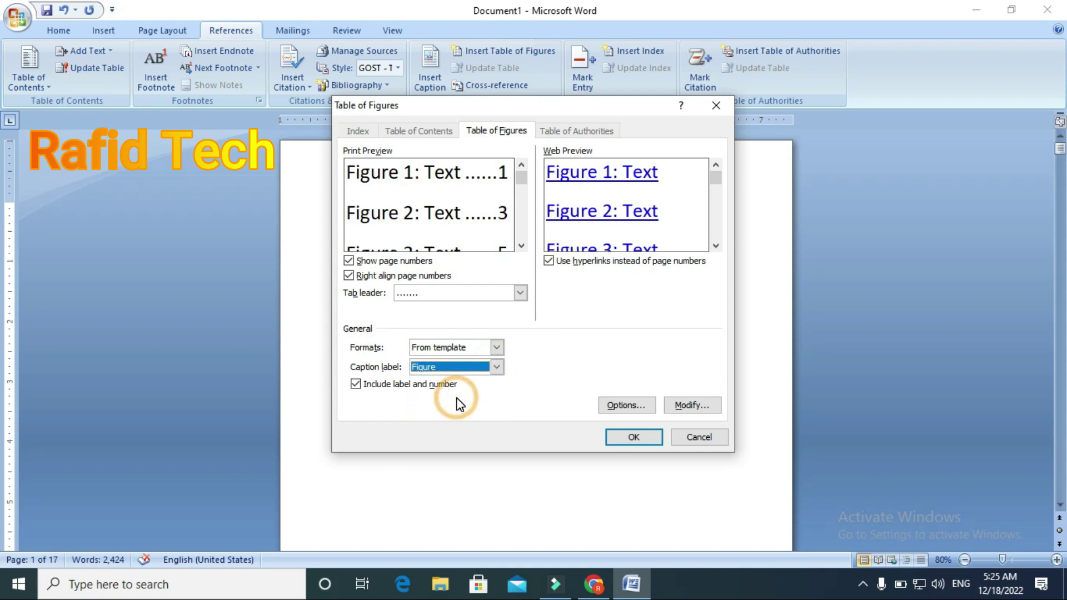
left_click(613, 437)
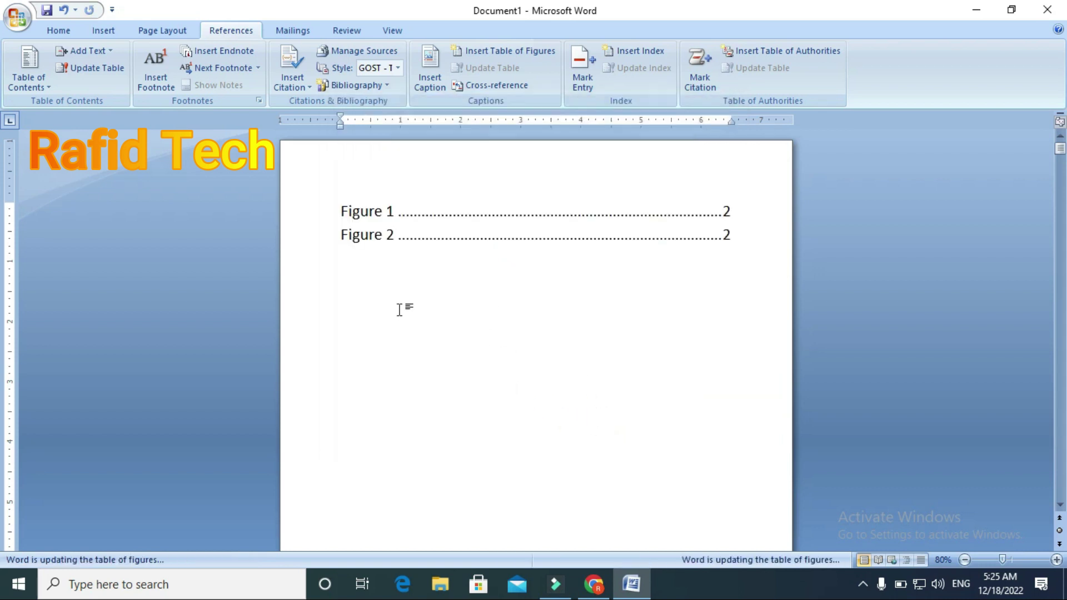
left_click(503, 50)
left_click(495, 367)
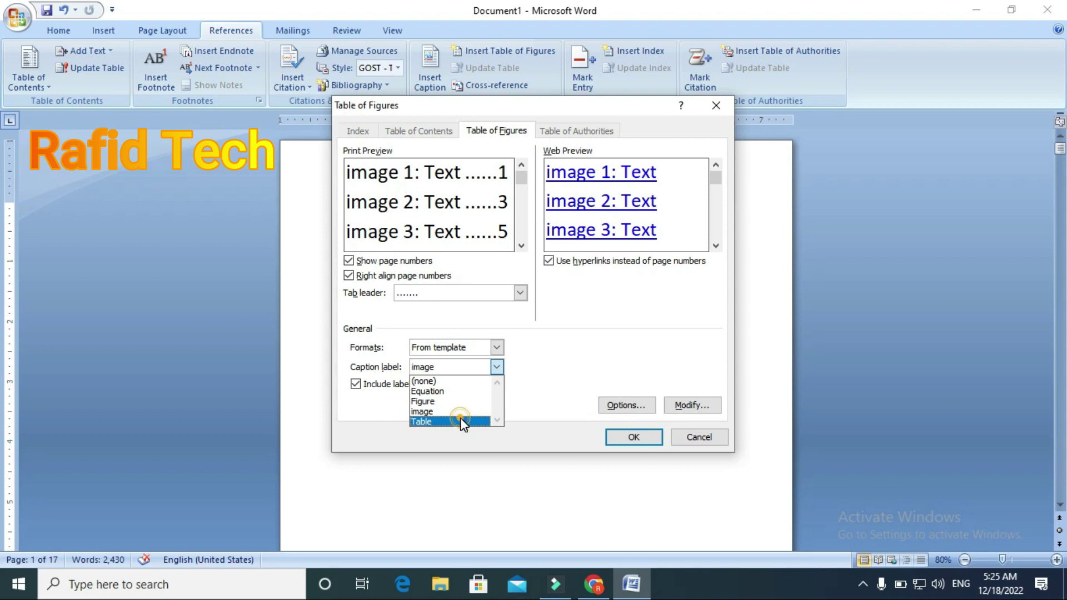
left_click(450, 421)
left_click(623, 437)
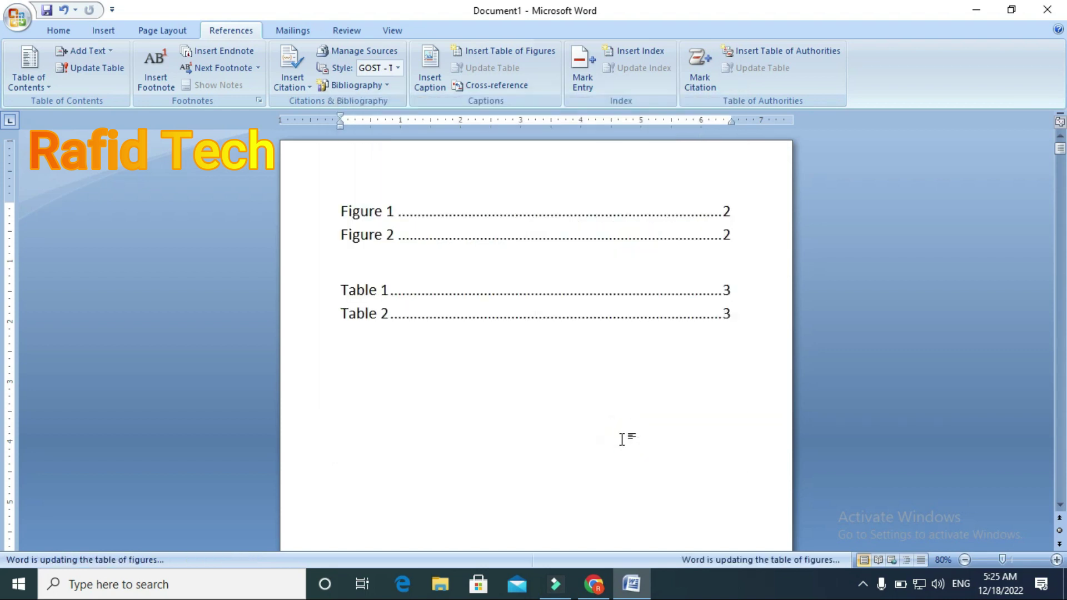
- Add tables of figures for the Equation and image caption labels below them
left_click(490, 55)
left_click(496, 367)
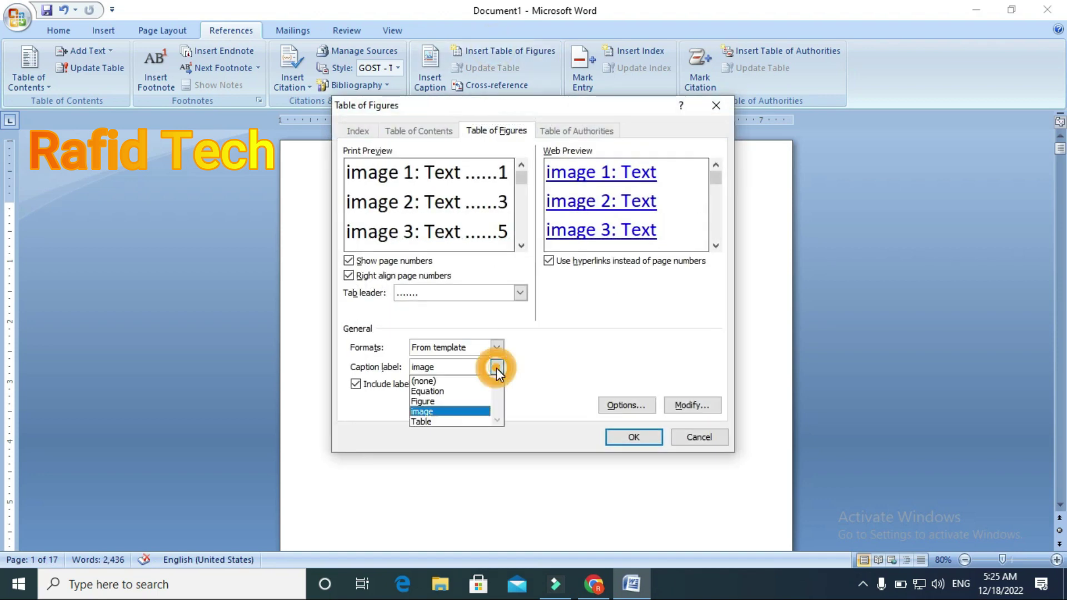
left_click(456, 392)
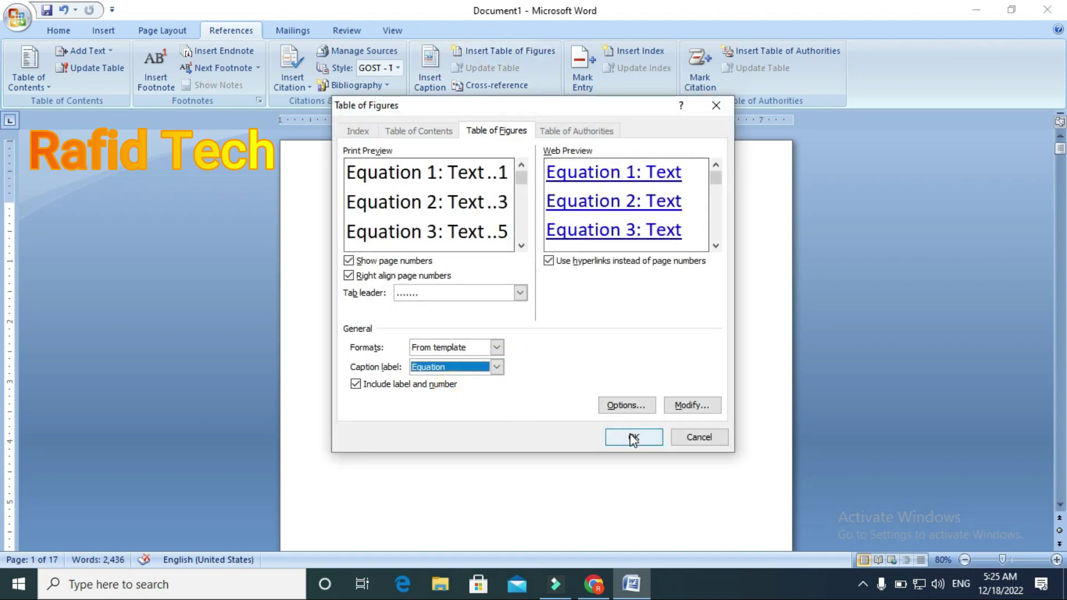
left_click(625, 436)
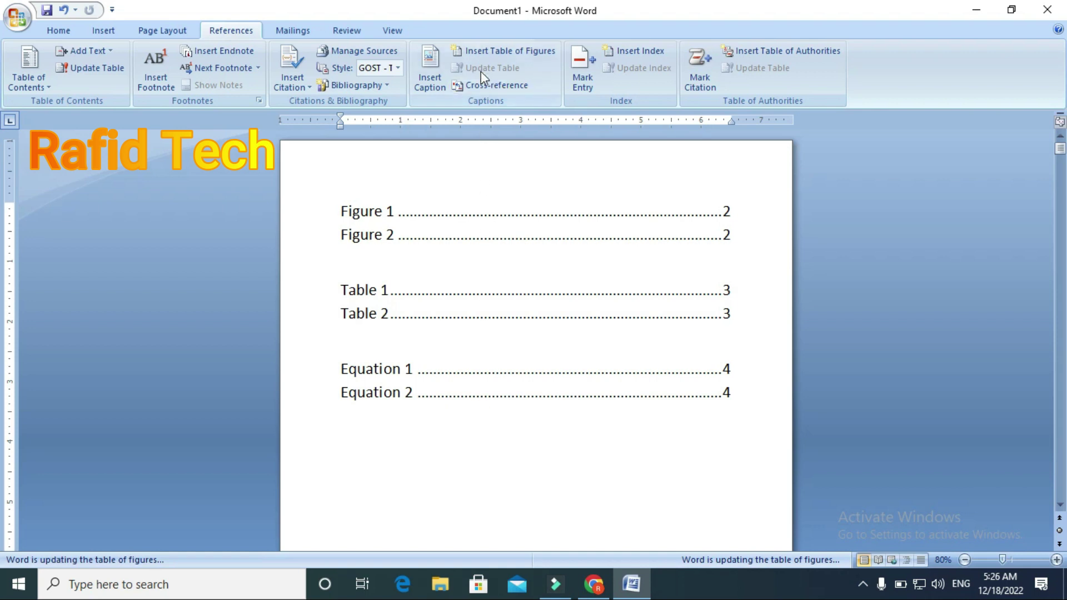
left_click(503, 50)
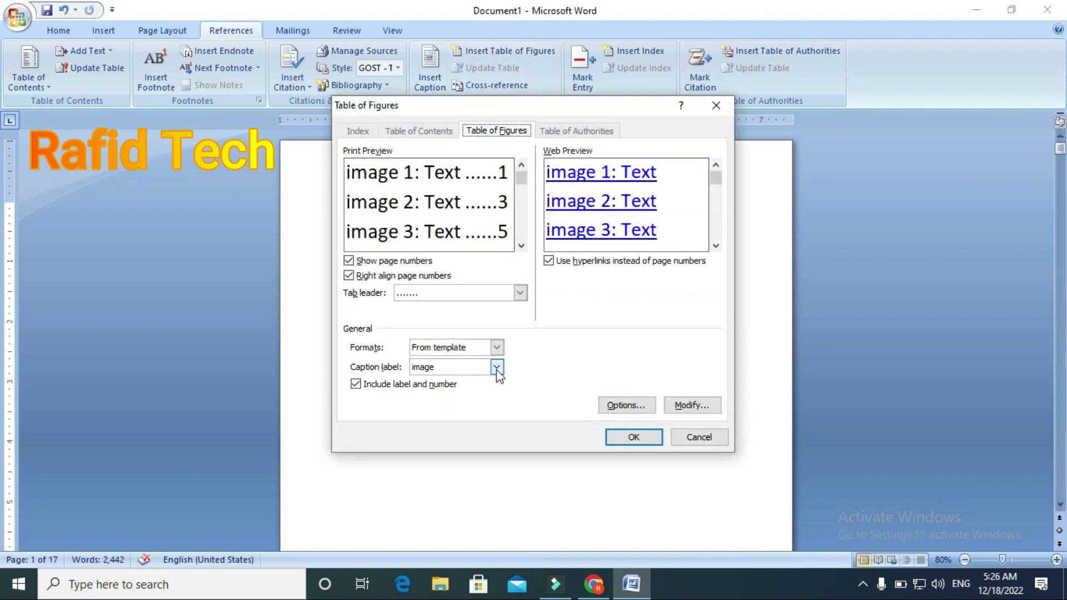
left_click(497, 367)
left_click(499, 364)
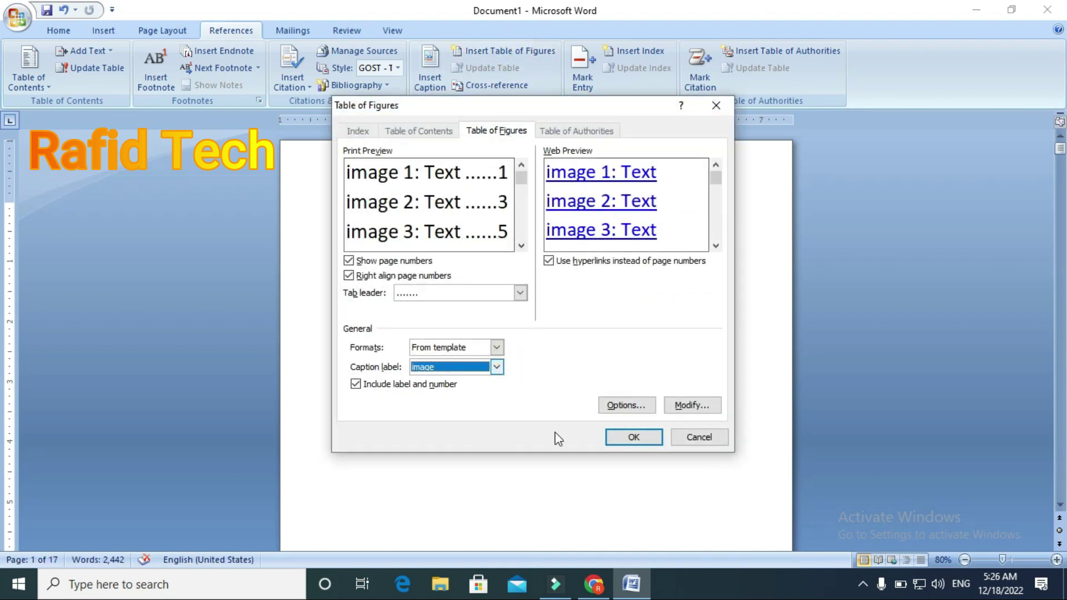
left_click(633, 437)
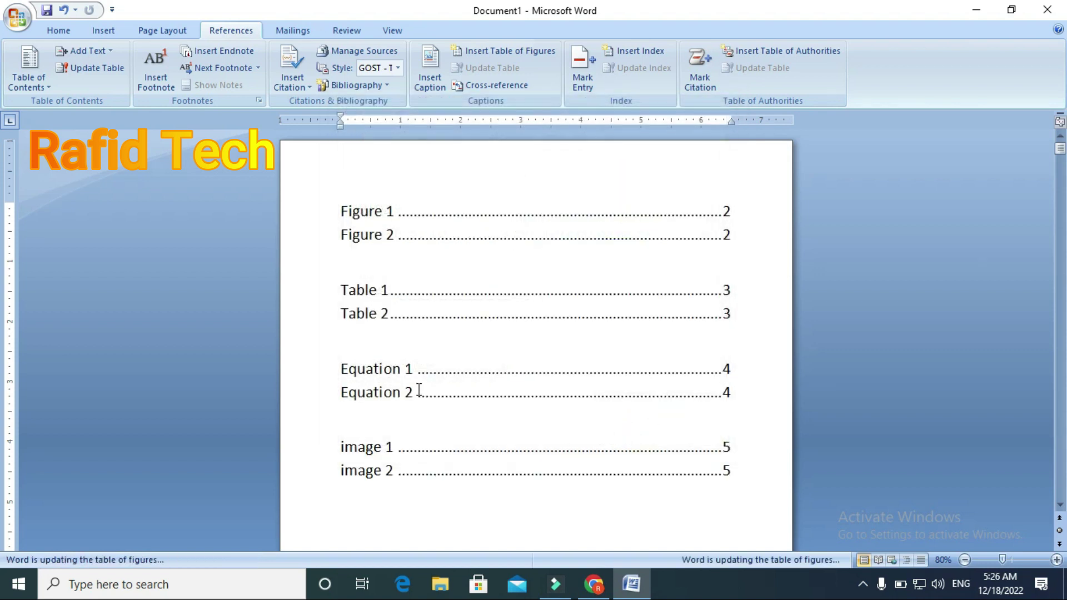
left_click(366, 212)
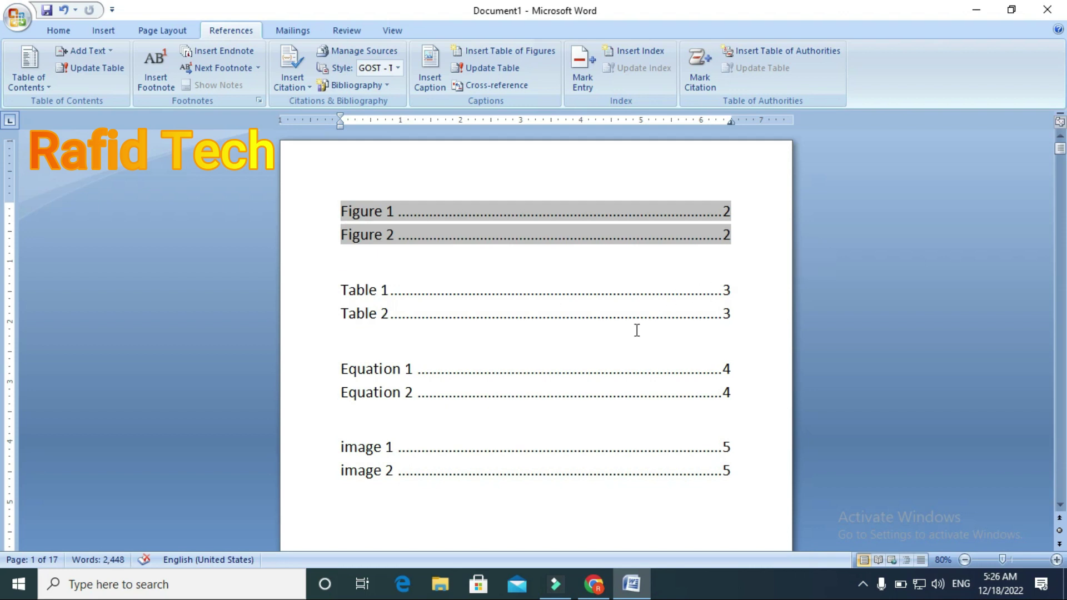
- Follow the Figure 1 entry's link to its caption in the body
left_click(703, 318)
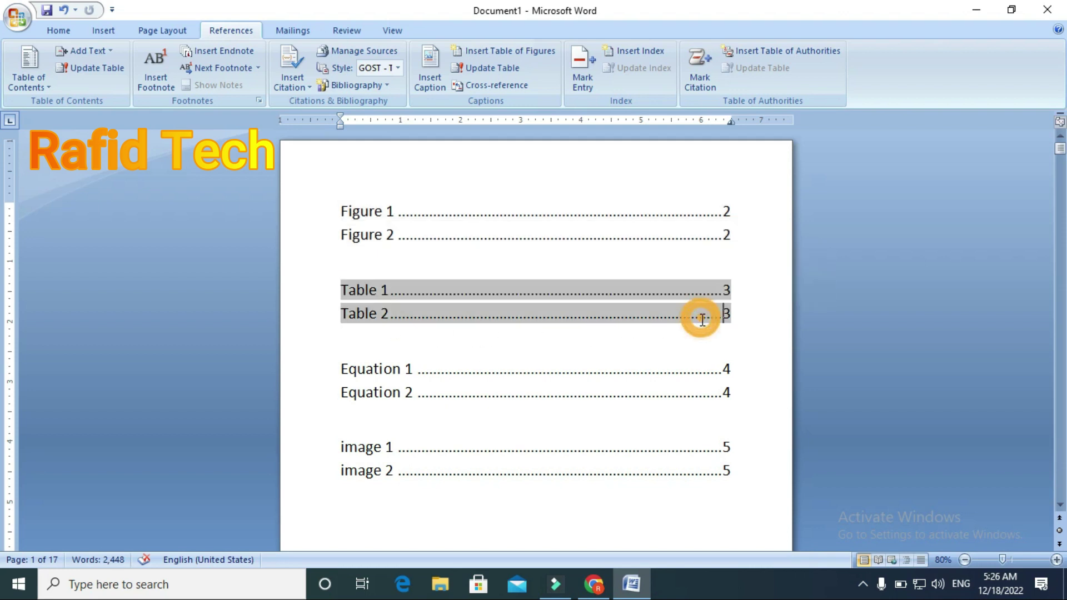
left_click(429, 367)
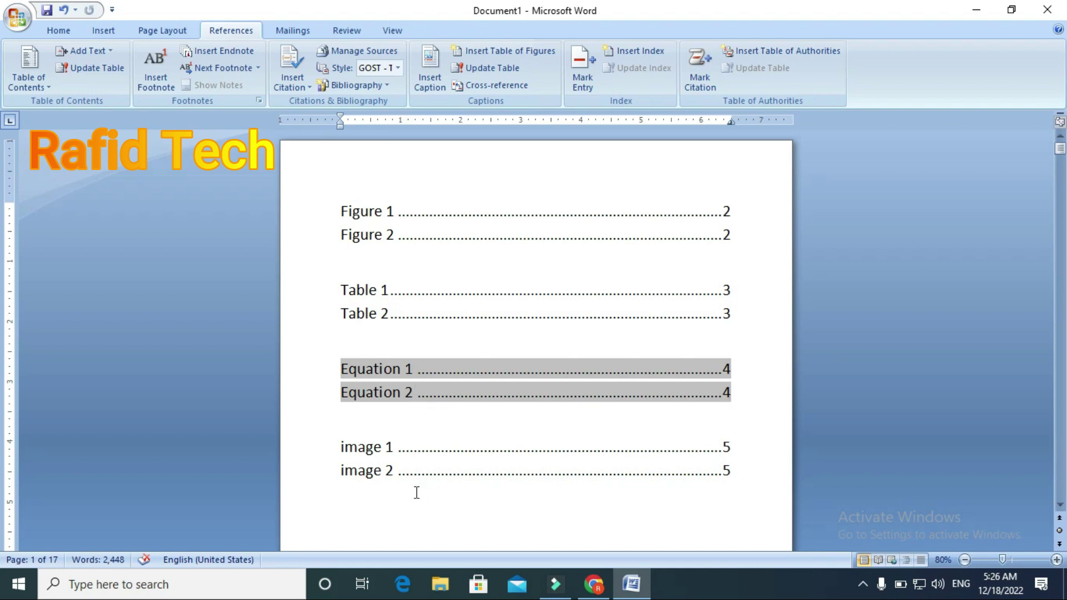
left_click(402, 455)
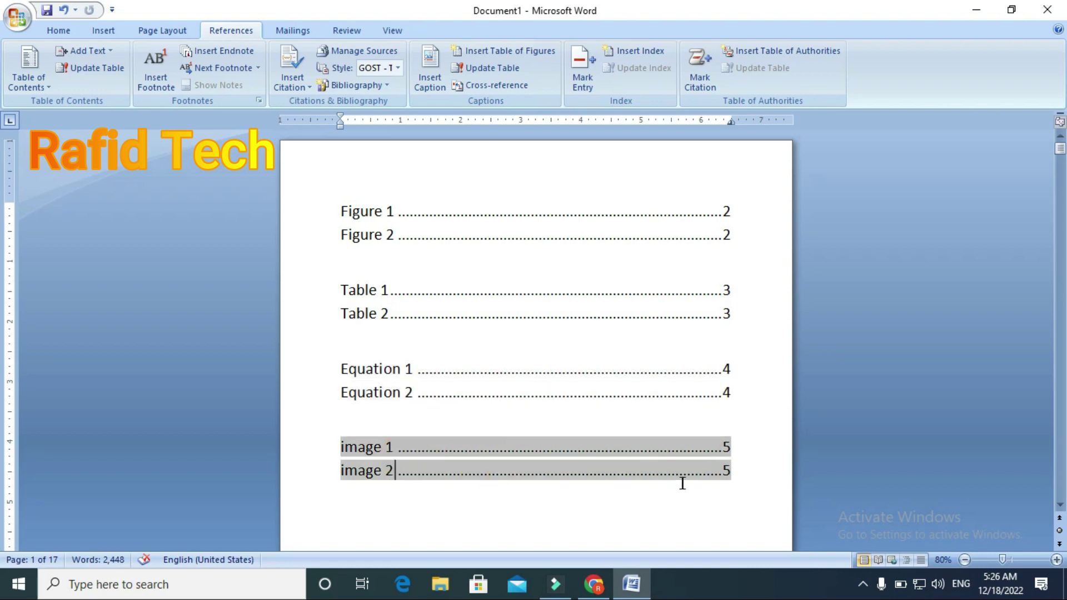
left_click(435, 218)
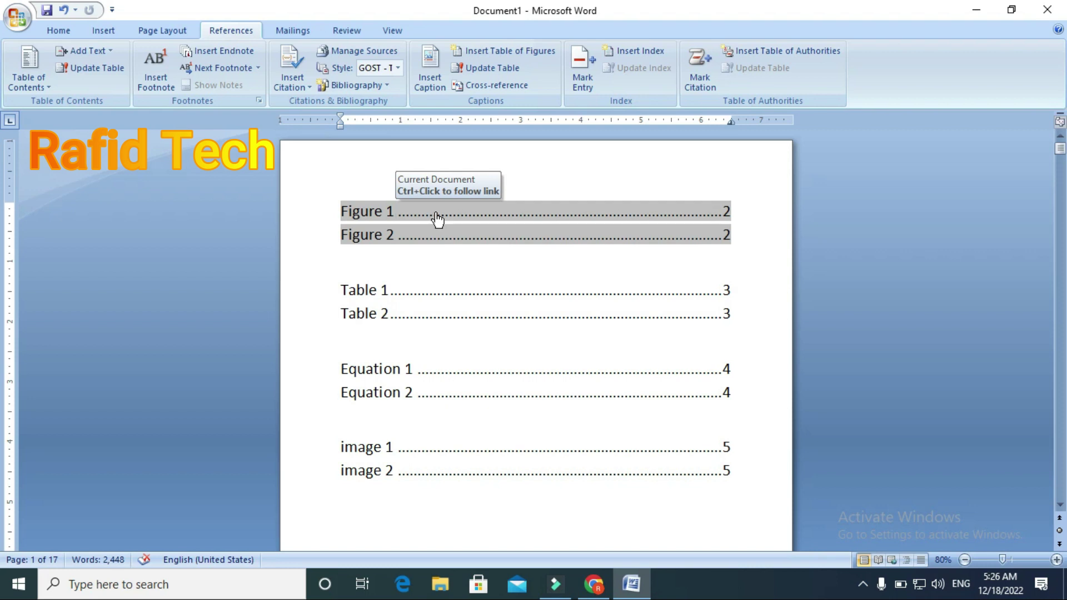
double_click(436, 213)
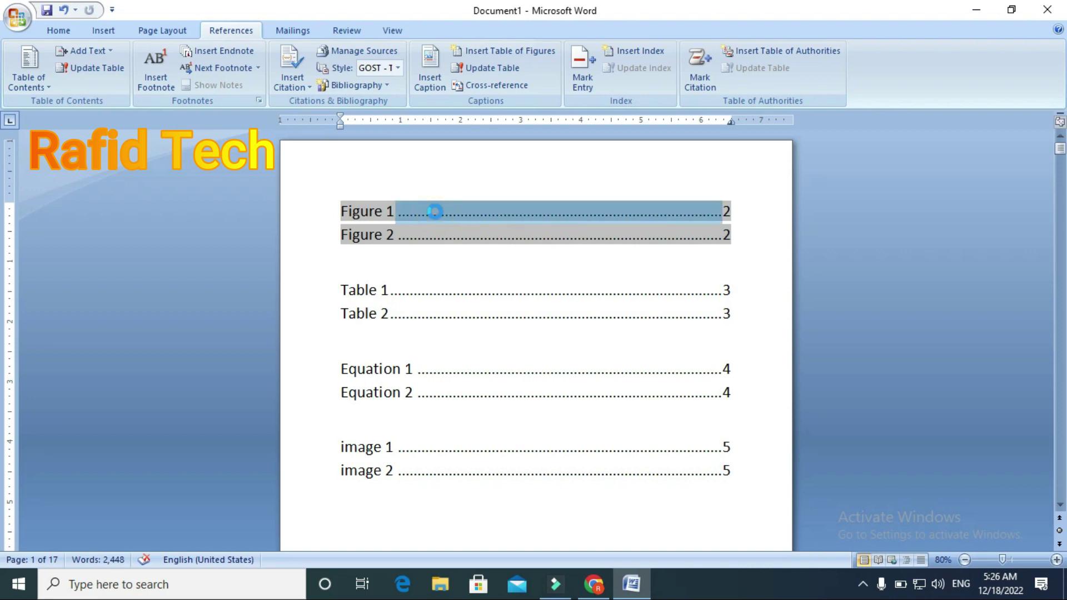
left_click(435, 211, "ctrl")
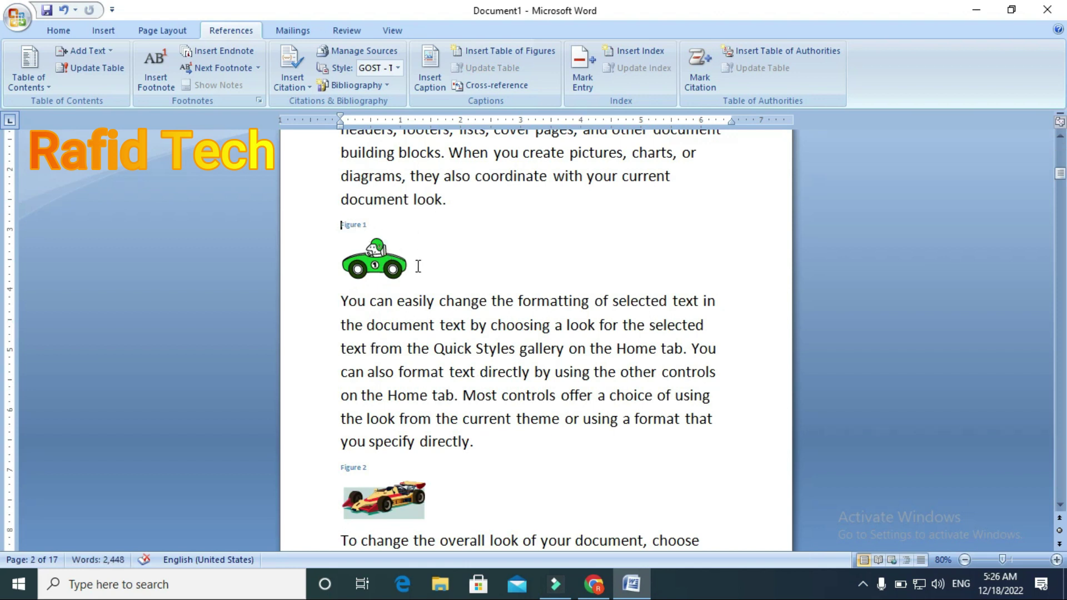
scroll(418, 266, "up", 3)
scroll(418, 264, "up", 3)
scroll(418, 257, "up", 5)
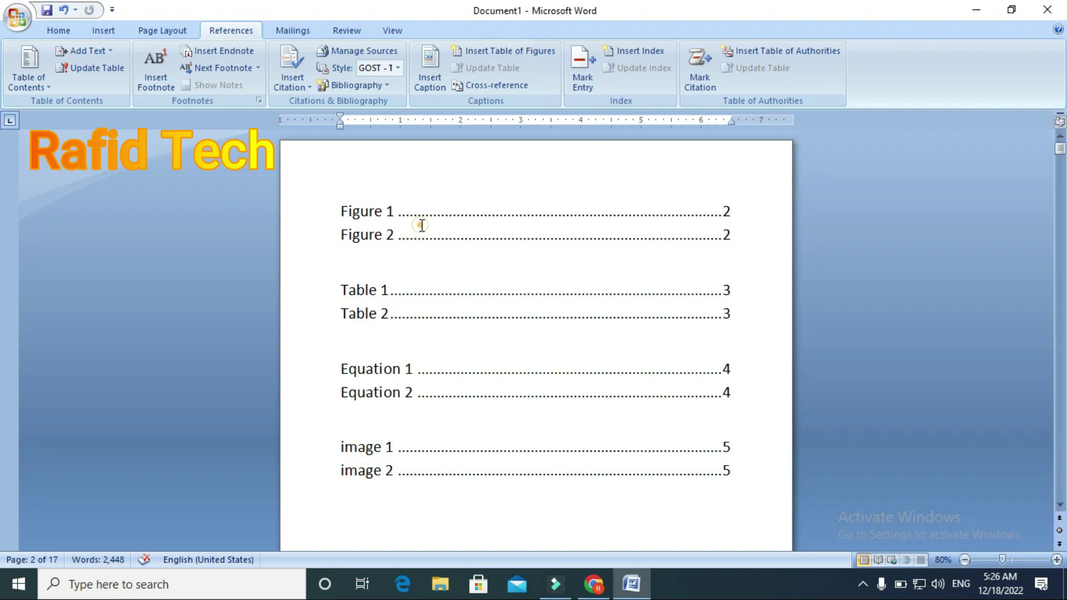
- Follow the Figure 2 and Equation 1 entries to their captions
left_click(422, 225)
left_click(420, 235, "ctrl")
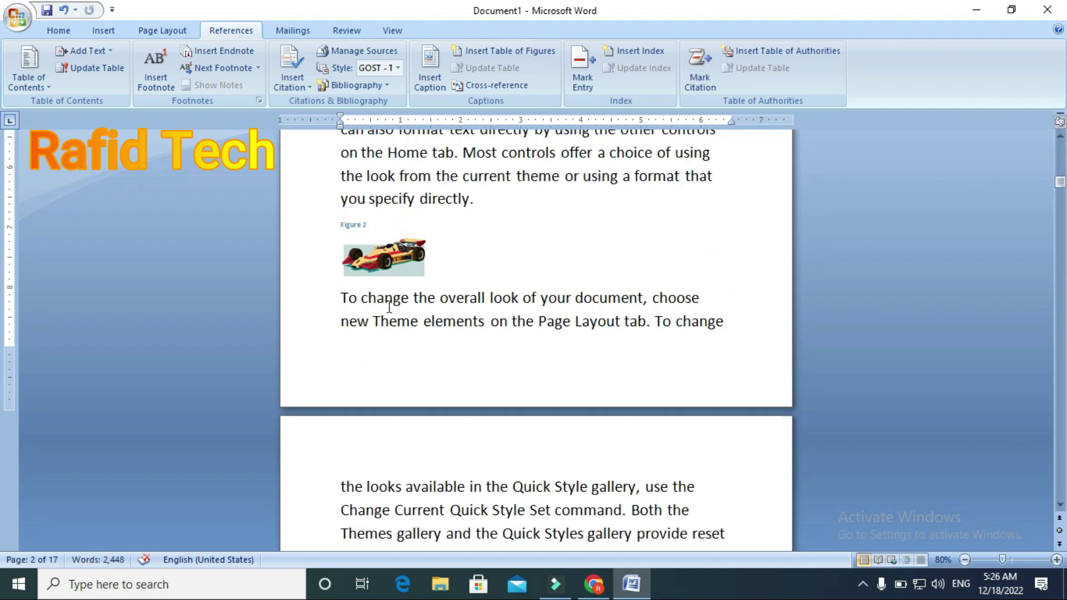
scroll(389, 260, "up", 3)
scroll(424, 259, "up", 5)
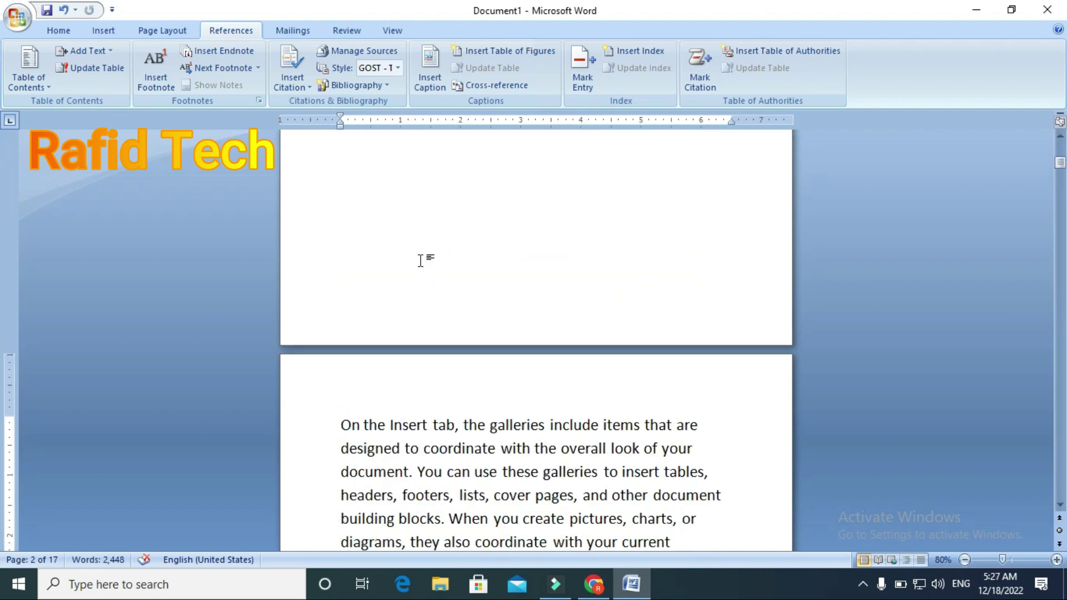
scroll(427, 260, "up", 5)
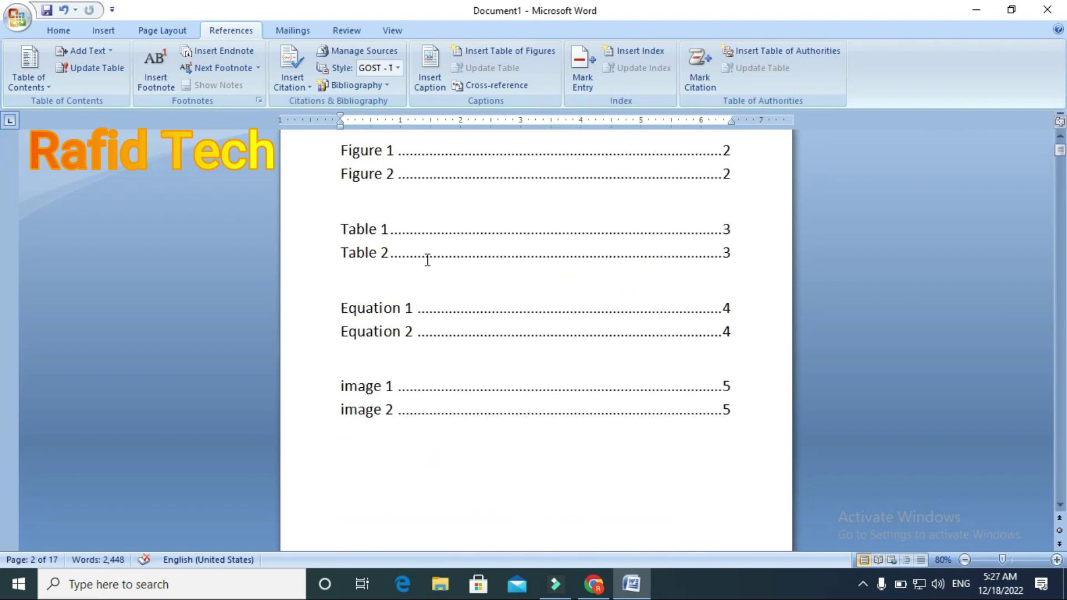
left_click(432, 310, "ctrl")
scroll(430, 265, "up", 5)
scroll(428, 261, "up", 5)
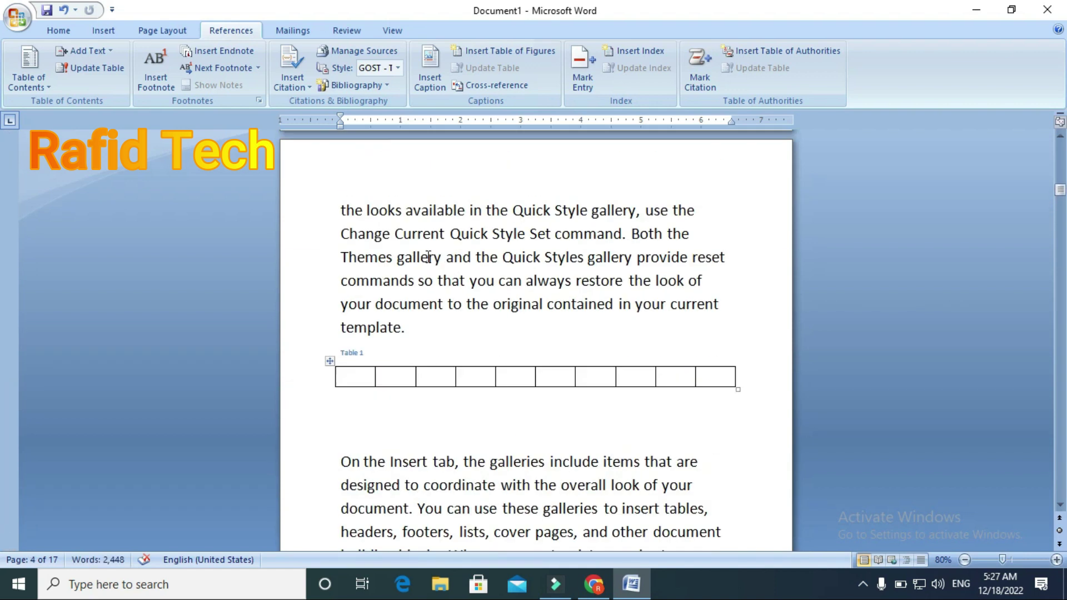
scroll(428, 260, "up", 5)
scroll(427, 257, "up", 5)
scroll(427, 256, "up", 5)
scroll(426, 255, "up", 5)
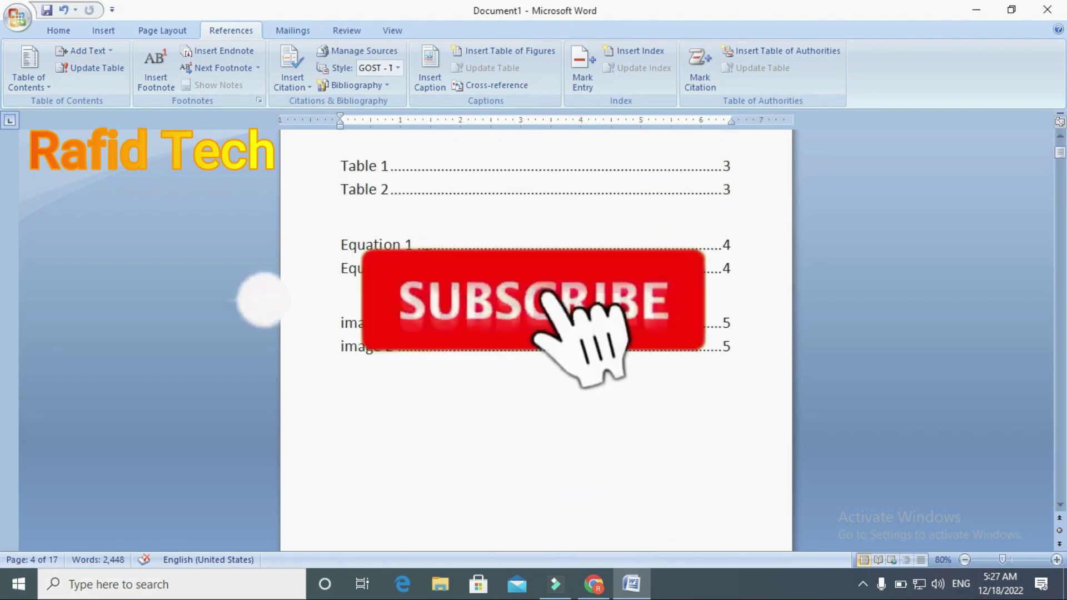
- Follow the Table 2 and Equation 2 entries to their captions
left_click(410, 189, "ctrl")
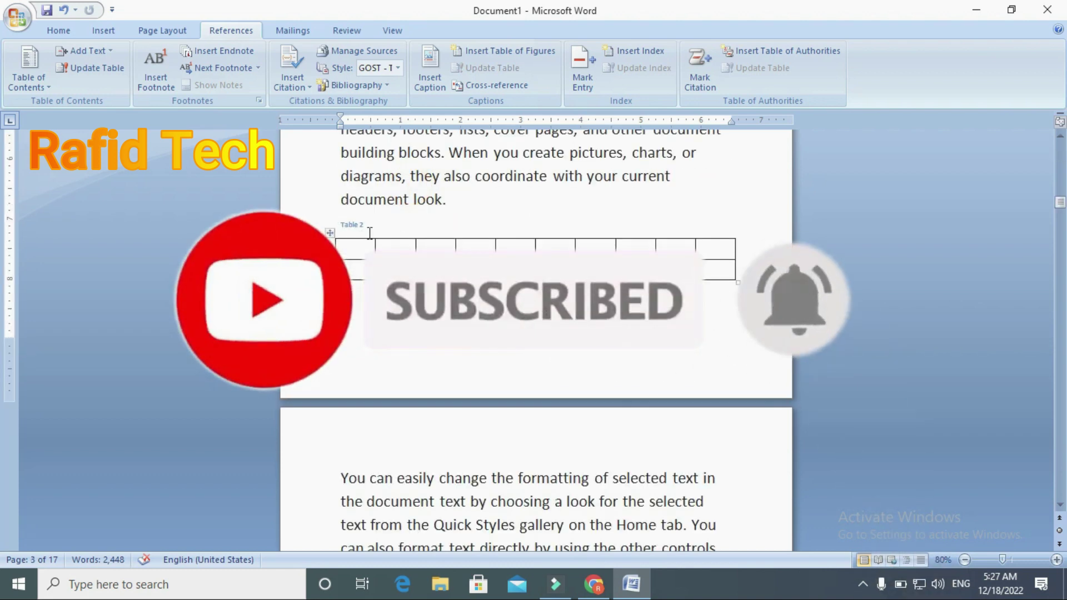
scroll(410, 188, "up", 5)
scroll(369, 232, "up", 5)
scroll(370, 232, "up", 2)
scroll(372, 239, "up", 3)
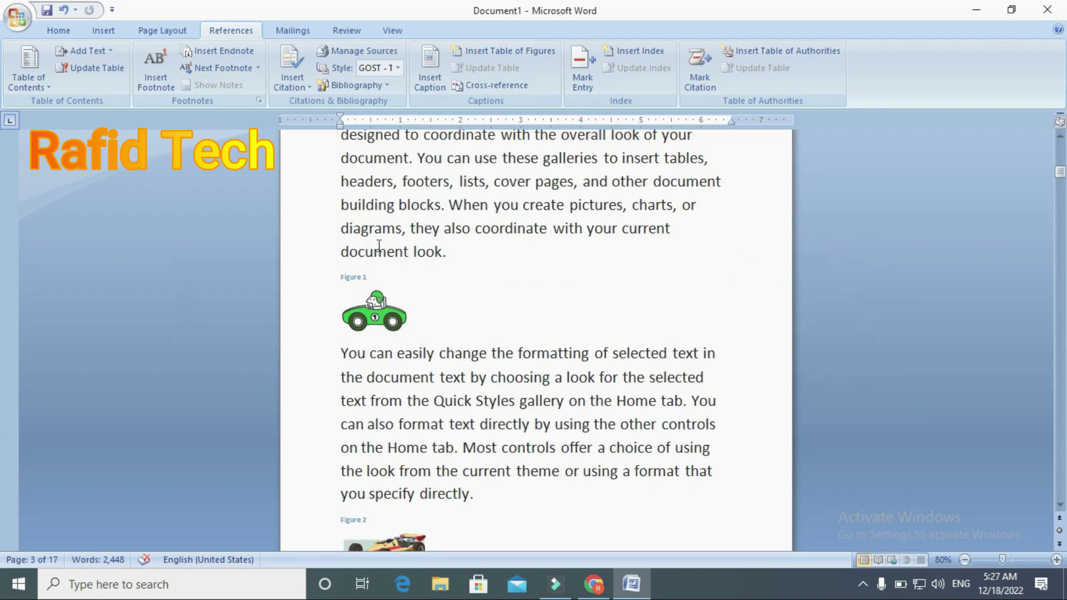
scroll(378, 256, "up", 3)
scroll(382, 262, "up", 3)
scroll(388, 272, "up", 3)
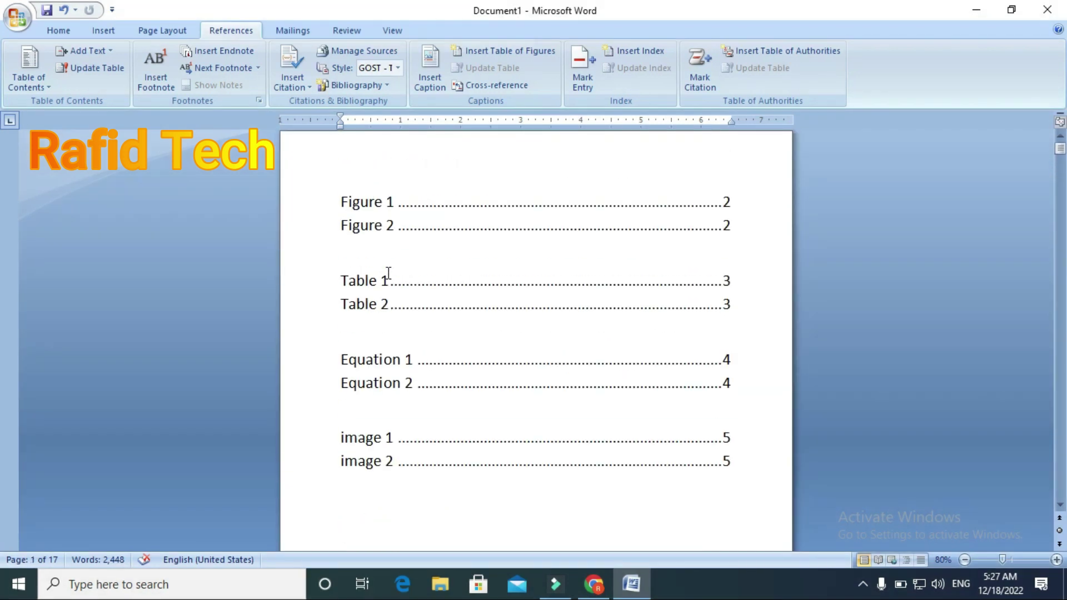
left_click(424, 383)
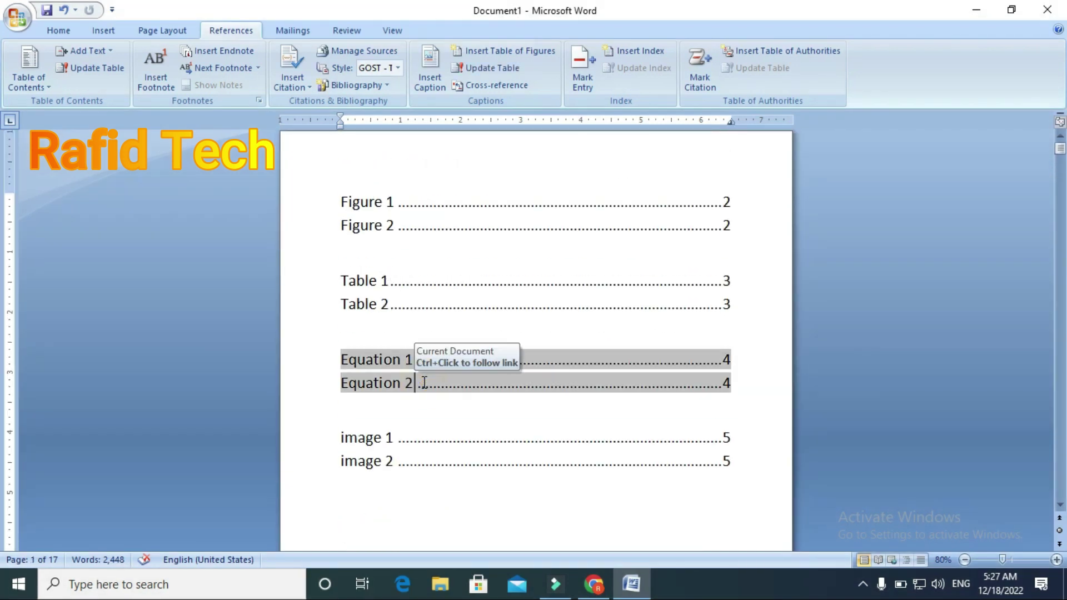
left_click(423, 388, "ctrl")
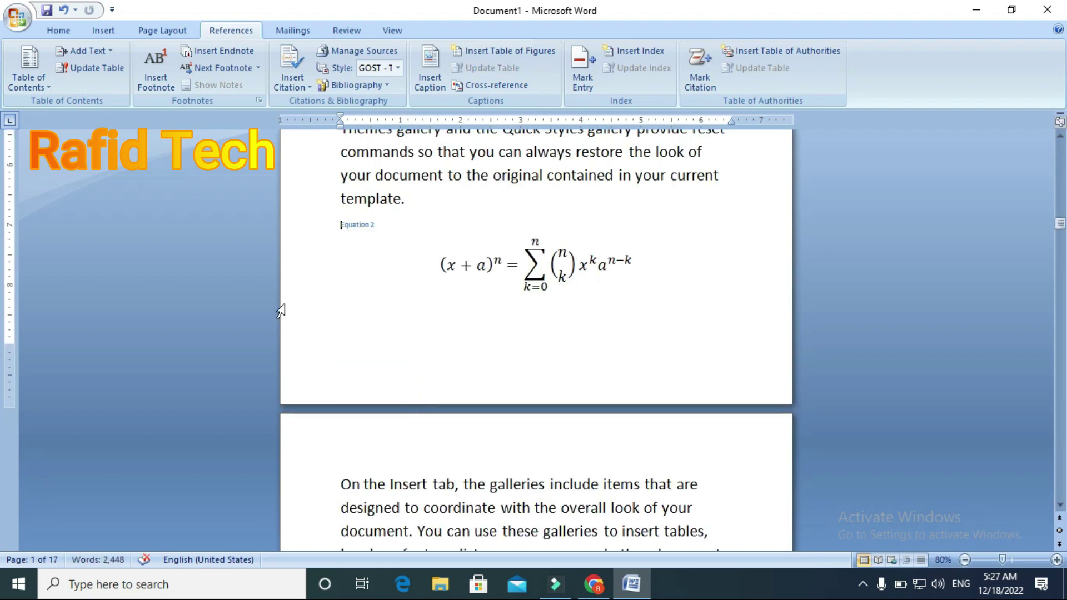
scroll(389, 239, "up", 2)
scroll(410, 248, "up", 5)
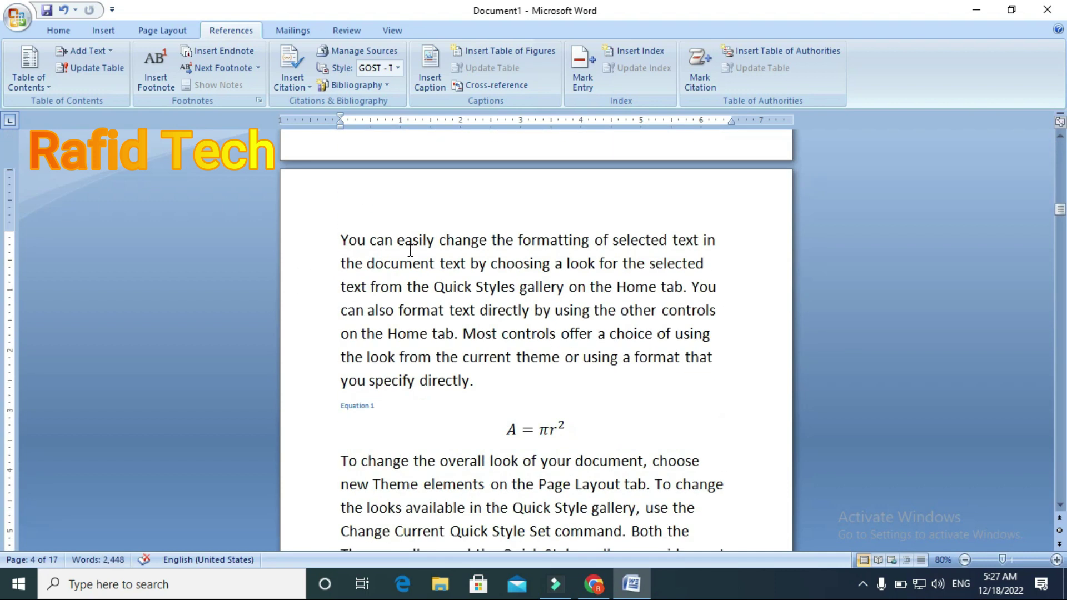
scroll(411, 256, "up", 5)
scroll(417, 267, "up", 5)
scroll(417, 266, "up", 4)
scroll(418, 269, "up", 3)
scroll(420, 272, "up", 5)
scroll(421, 275, "up", 3)
scroll(423, 278, "up", 5)
scroll(425, 287, "up", 1)
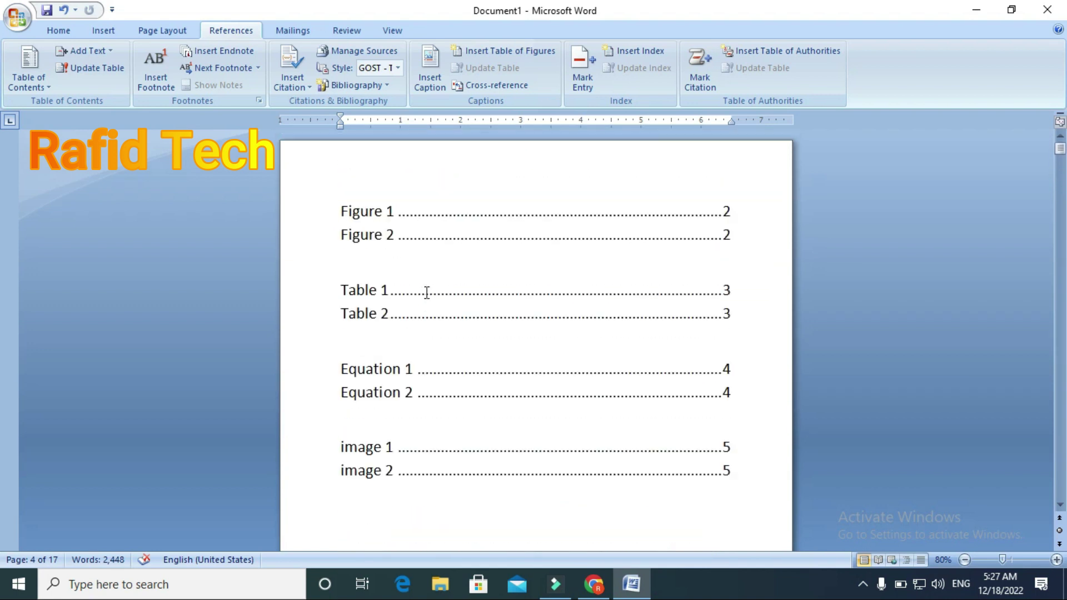
- Follow the image 2 entry to its captioned picture on page 5
left_click(435, 458)
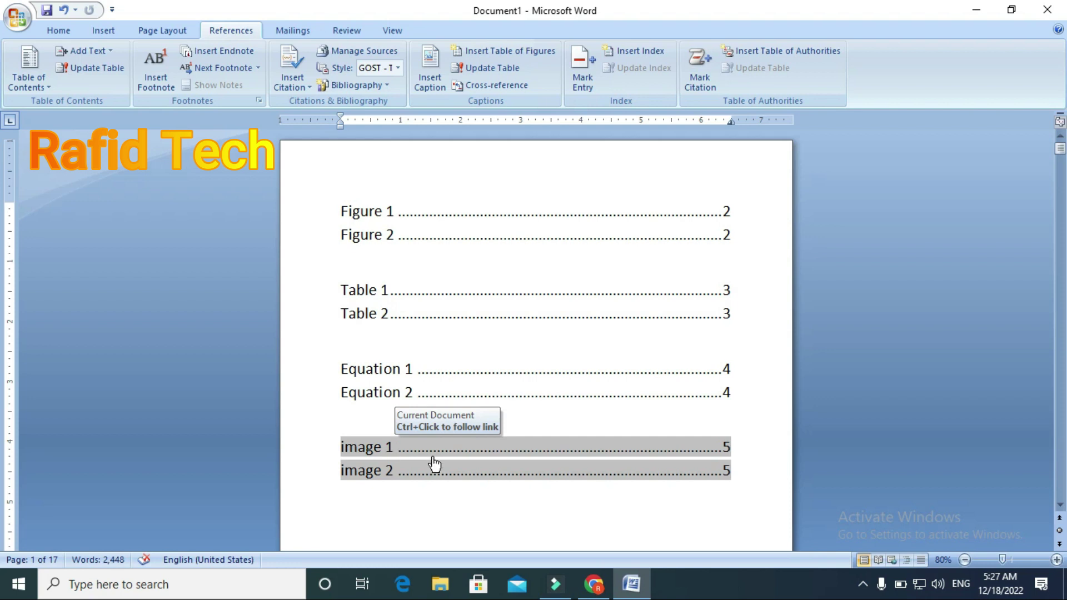
left_click(436, 470, "ctrl")
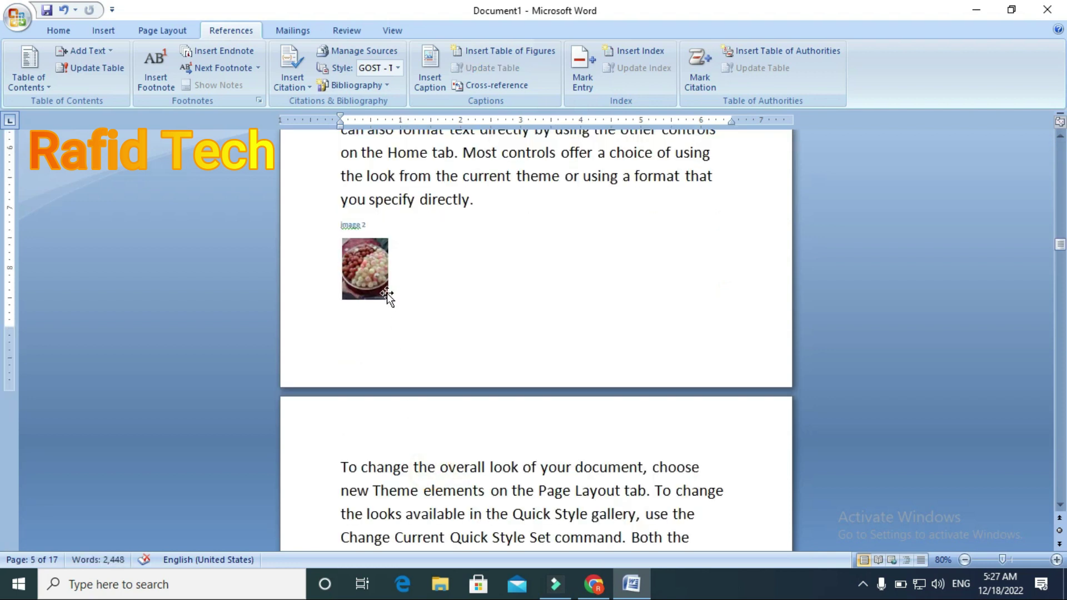
scroll(389, 293, "up", 2)
scroll(393, 294, "up", 3)
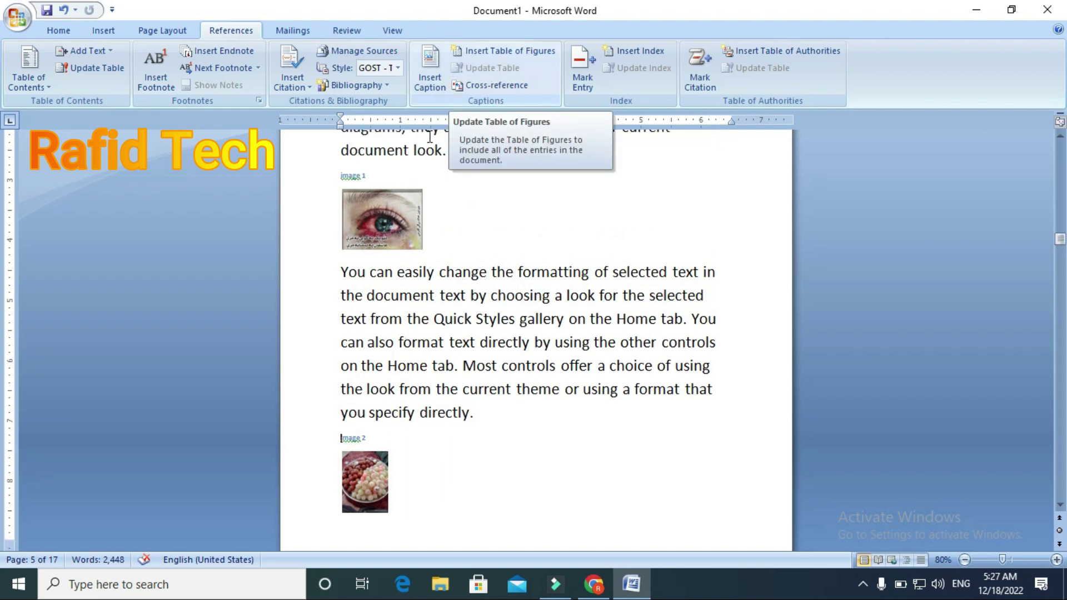
scroll(493, 209, "down", 4)
scroll(489, 222, "down", 2)
scroll(428, 286, "down", 2)
scroll(419, 328, "down", 2)
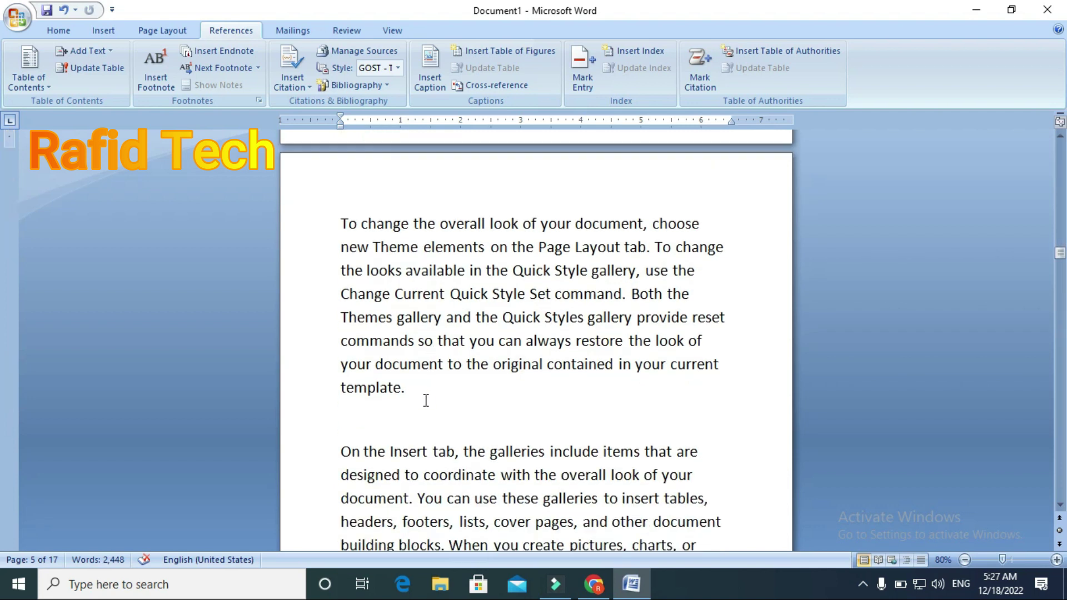
- Add an 'image 3' caption in a new paragraph after 'template.'
left_click(427, 400)
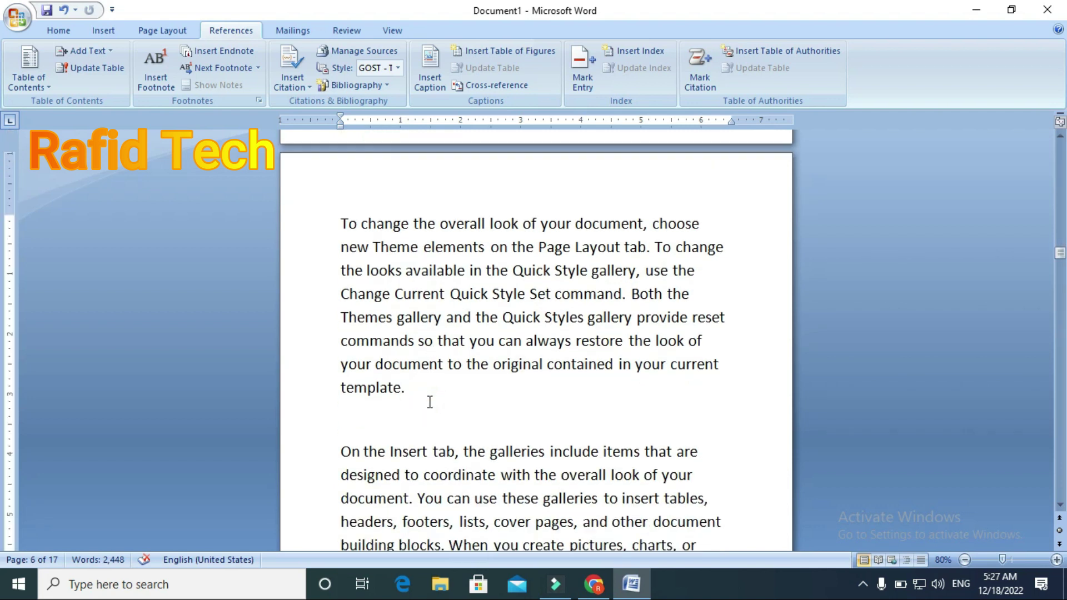
key("Return")
left_click(432, 77)
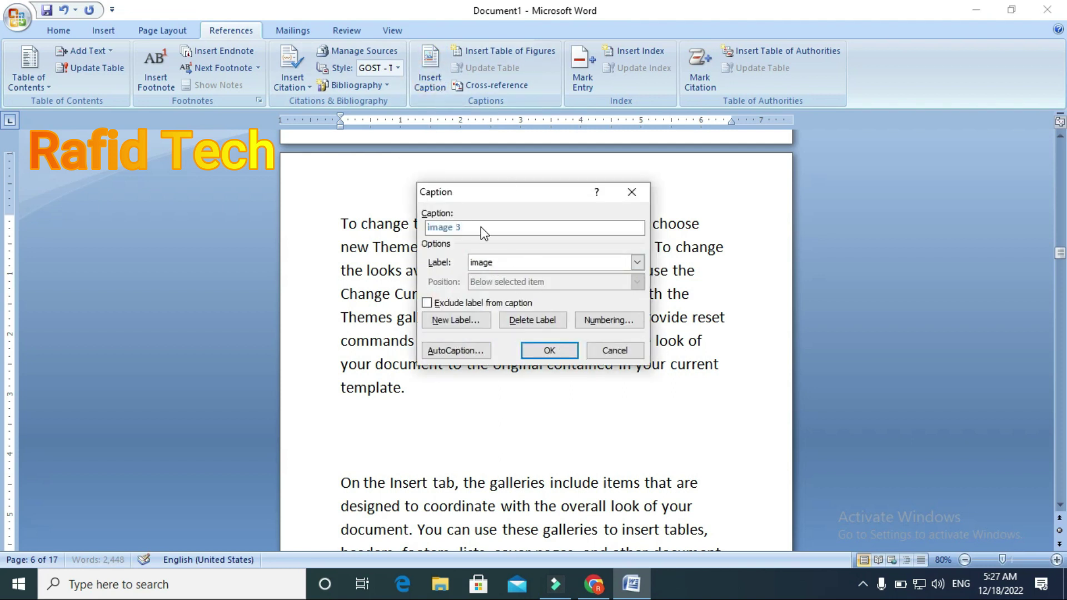
left_click(535, 349)
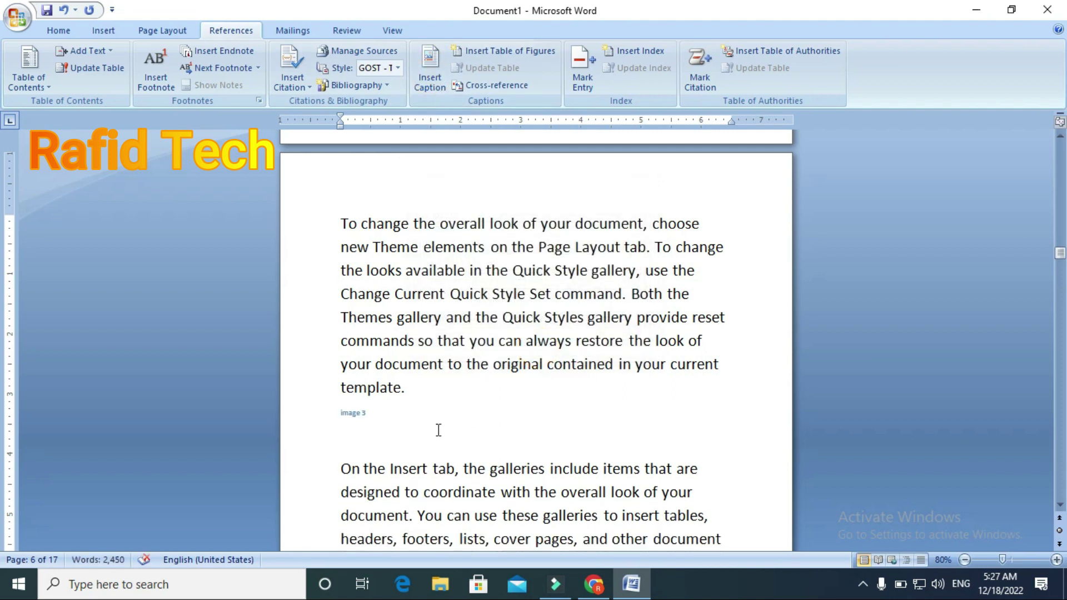
- Insert picture 204 on a new line below the image 3 caption
key("Return")
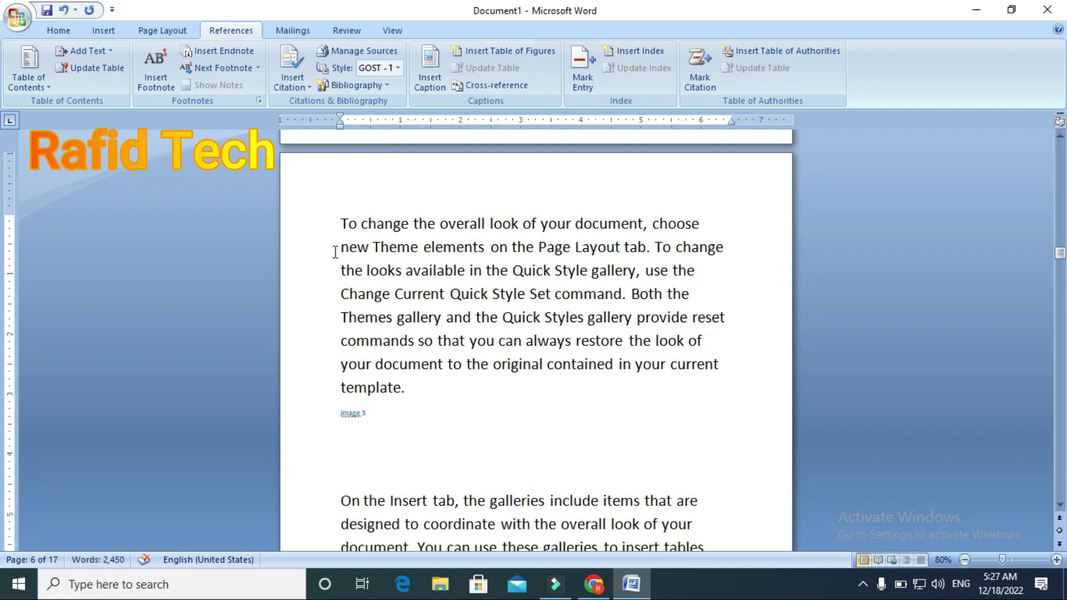
left_click(109, 31)
left_click(178, 78)
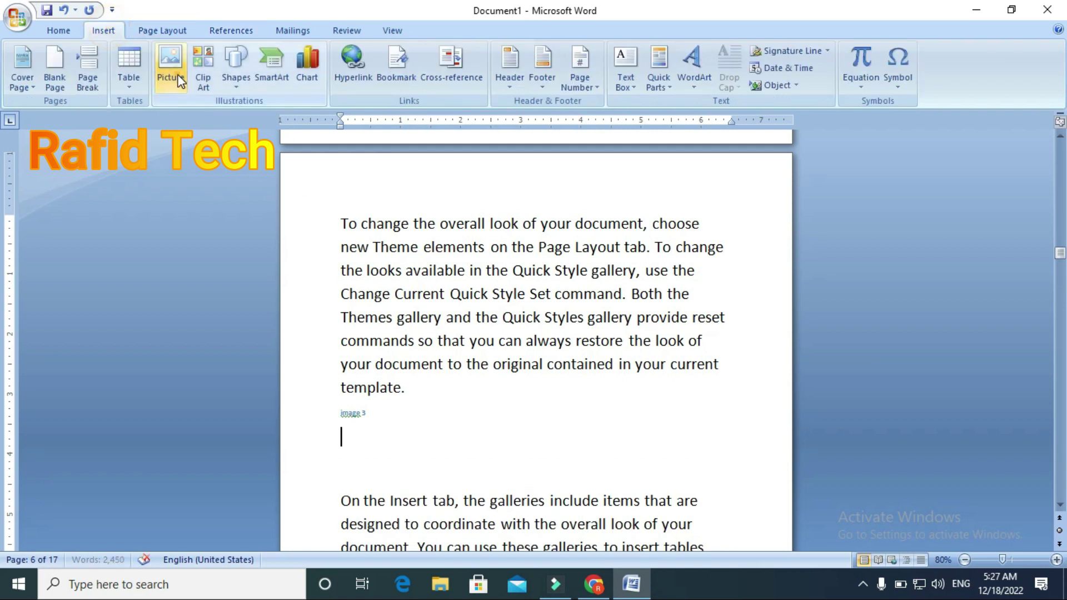
scroll(324, 211, "down", 3)
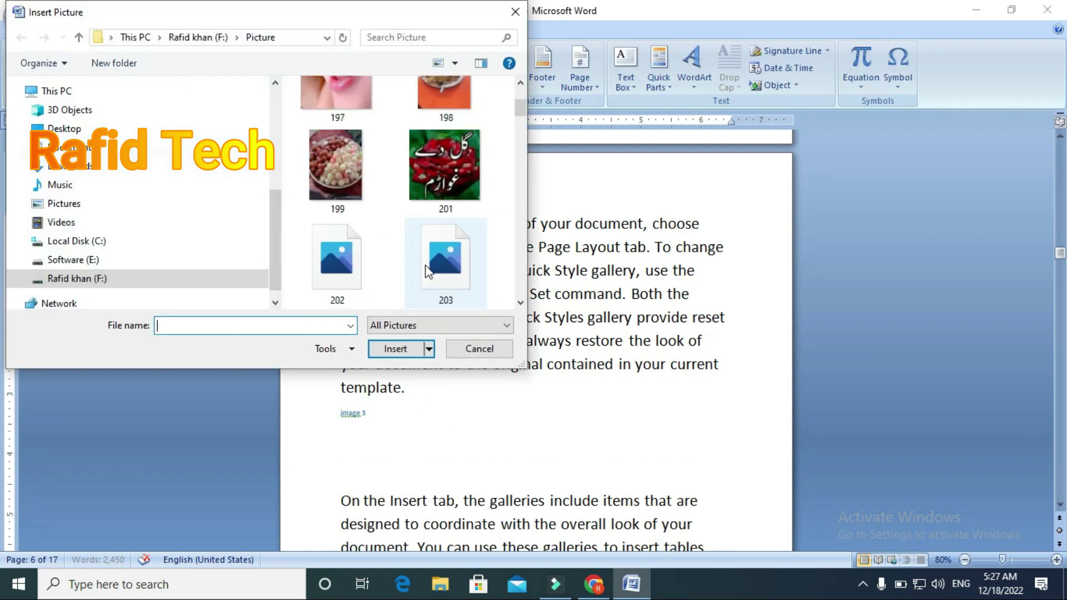
scroll(349, 261, "down", 2)
left_click(349, 261)
left_click(393, 349)
left_click(393, 349)
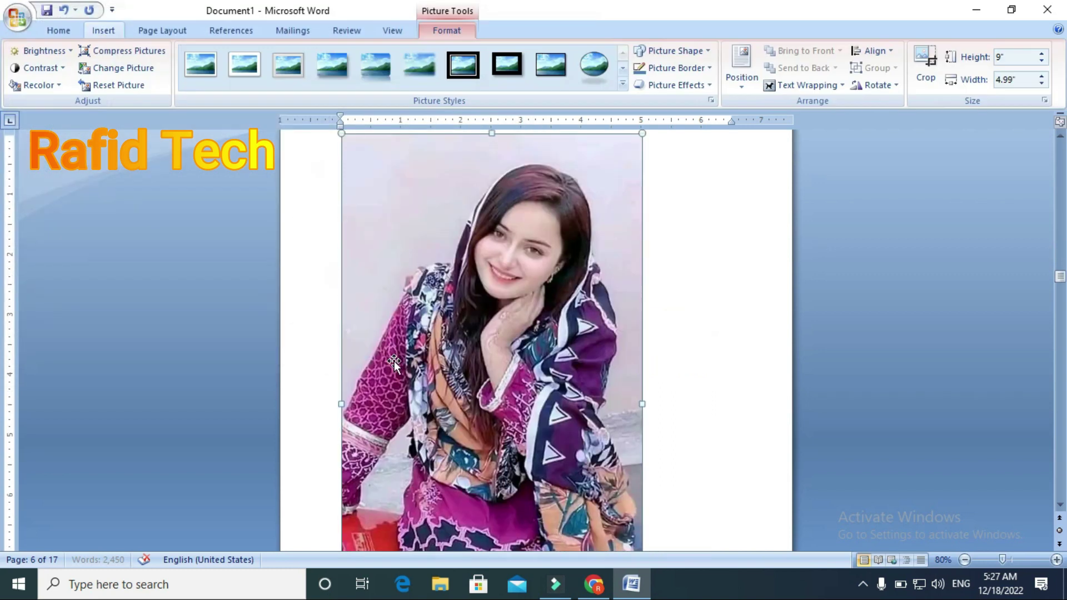
- Shrink the photo to 1.77 by 0.98 inches, then return to page one's caption lists
scroll(558, 450, "down", 5)
scroll(558, 449, "down", 1)
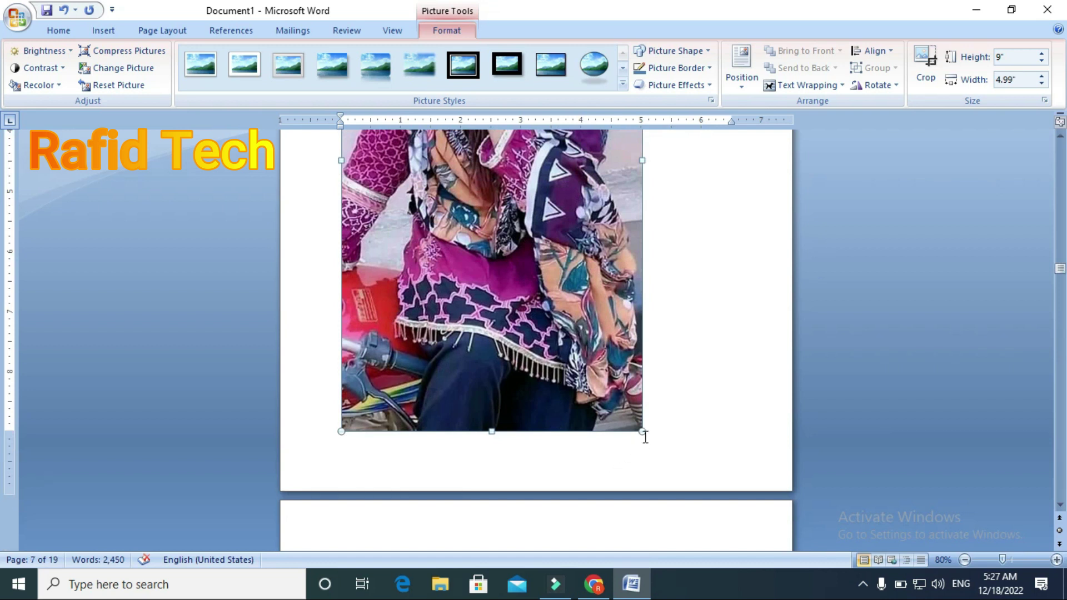
left_click_drag(642, 431, 472, 261)
scroll(469, 278, "up", 3)
scroll(469, 290, "up", 4)
scroll(468, 290, "up", 2)
scroll(468, 289, "up", 2)
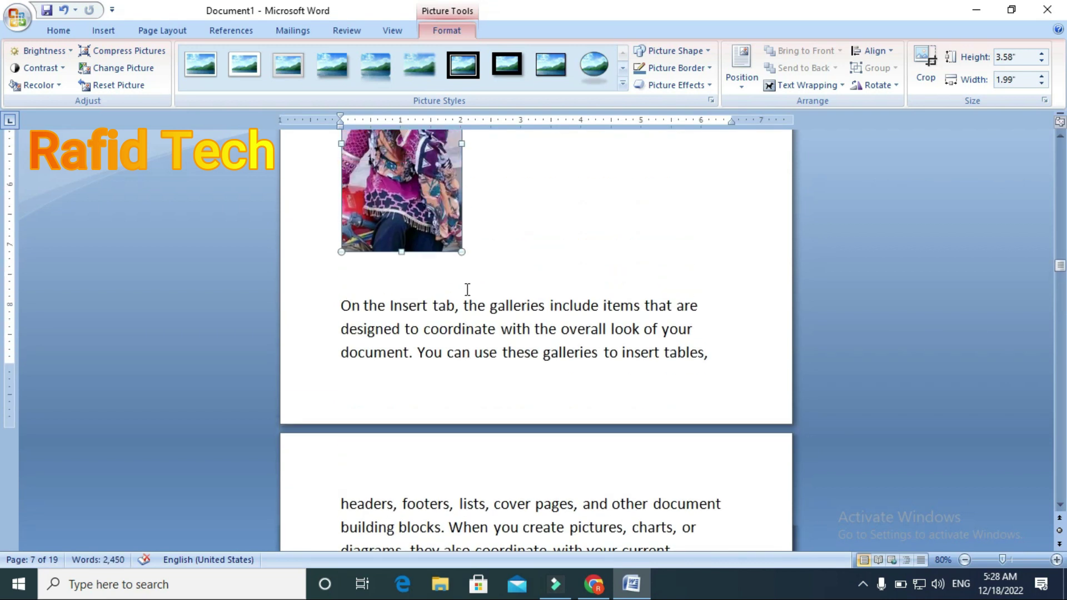
scroll(467, 291, "up", 3)
left_click_drag(461, 434, 403, 326)
scroll(410, 314, "up", 1)
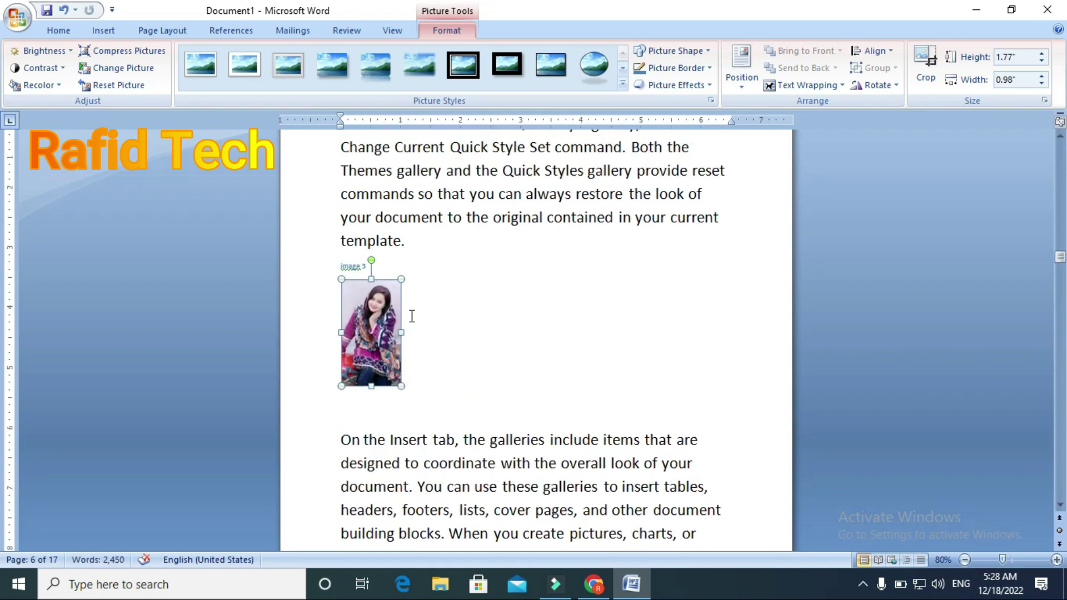
scroll(421, 326, "up", 5)
scroll(422, 327, "up", 5)
scroll(431, 360, "up", 5)
scroll(431, 364, "up", 5)
scroll(441, 369, "up", 4)
scroll(446, 386, "up", 5)
scroll(446, 389, "up", 5)
scroll(448, 390, "up", 5)
scroll(449, 392, "up", 5)
scroll(449, 394, "up", 5)
scroll(449, 395, "up", 3)
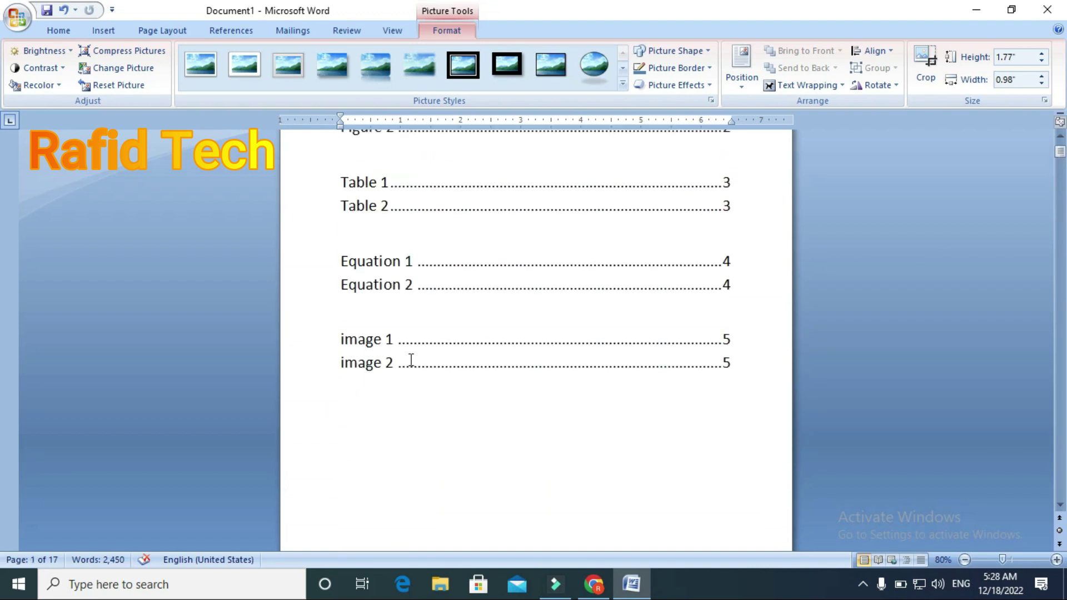
- Update the entire image table of figures, not just page numbers
left_click(411, 360)
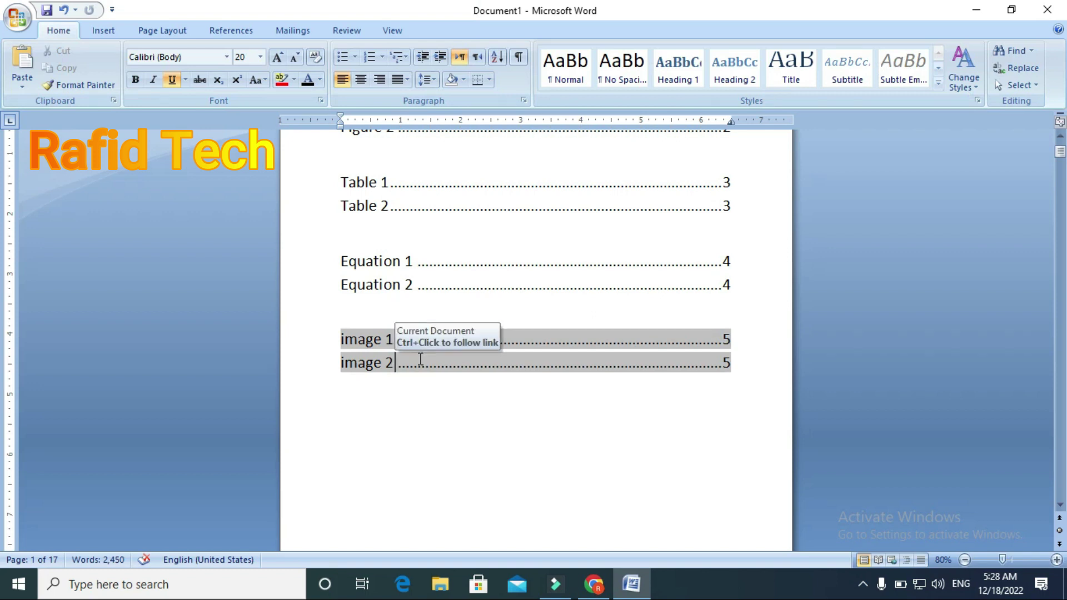
left_click(240, 32)
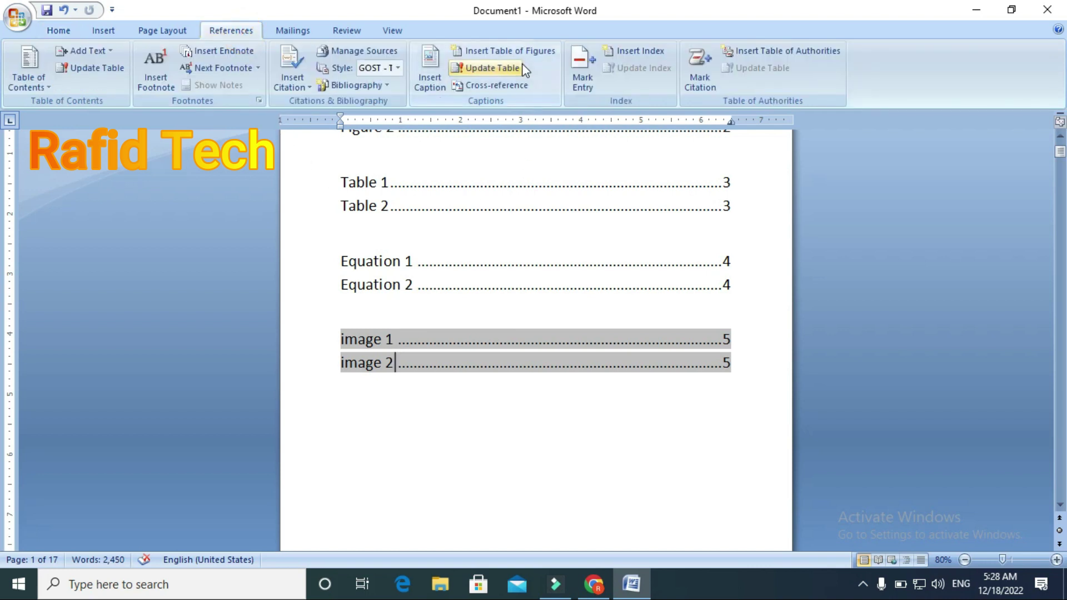
left_click(494, 67)
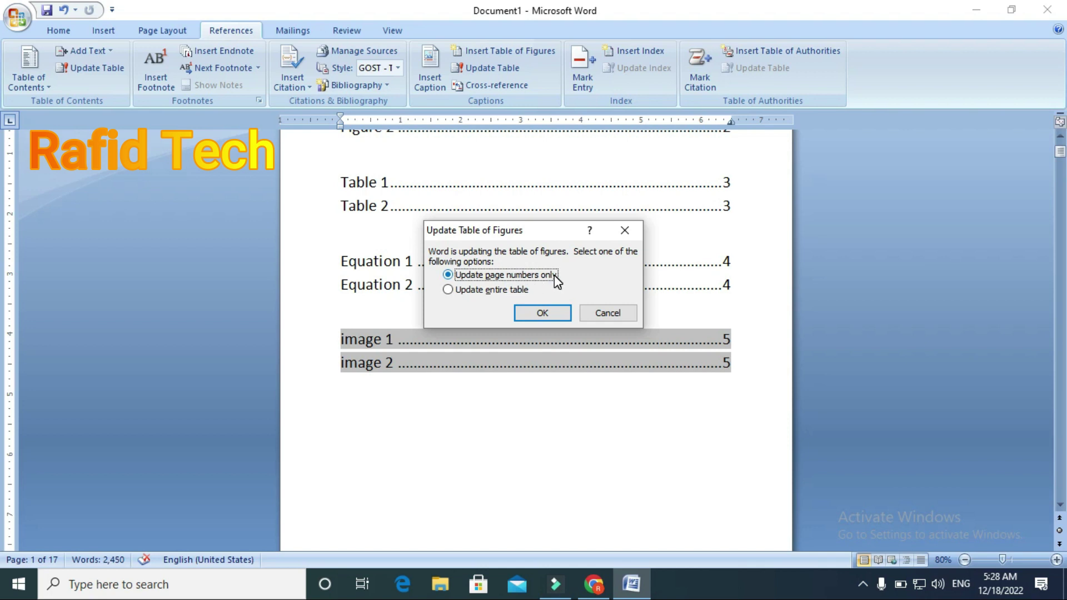
left_click(476, 292)
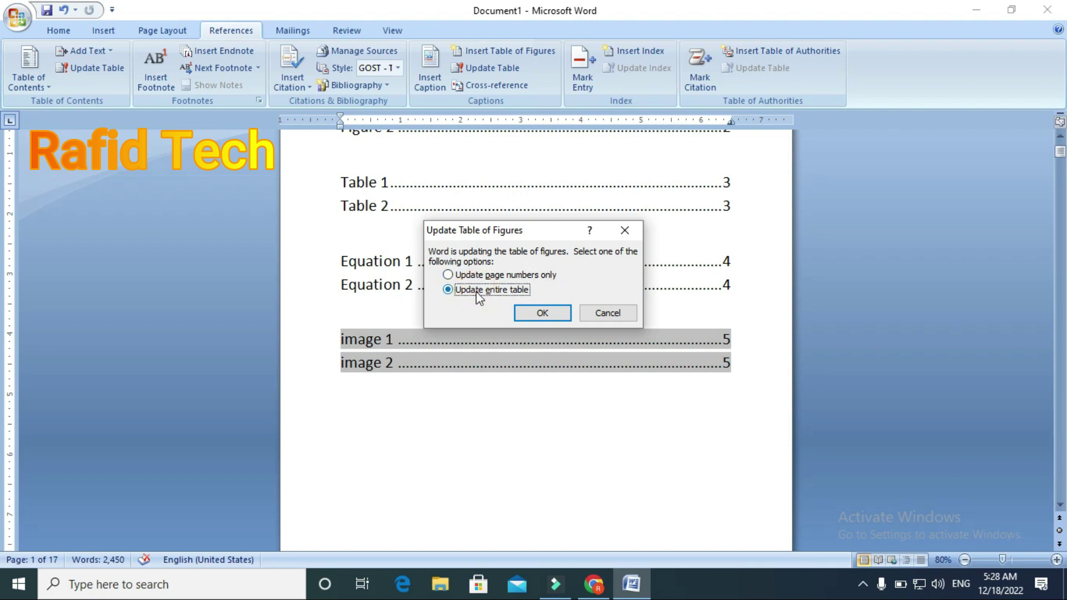
left_click(542, 313)
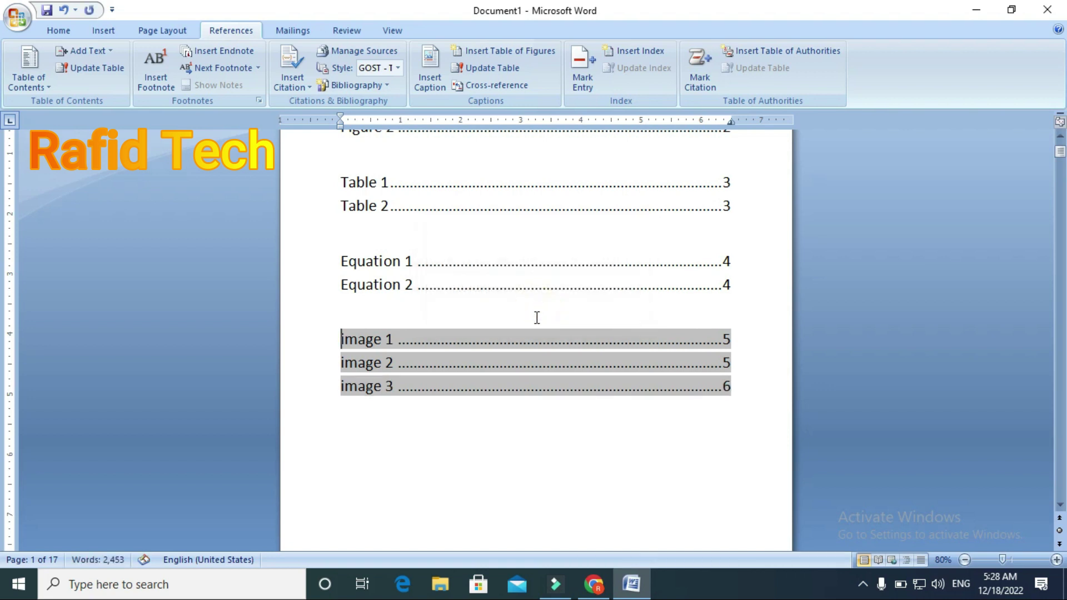
- Follow the new image 3 entry to verify it links to its caption on page 6
left_click(454, 398)
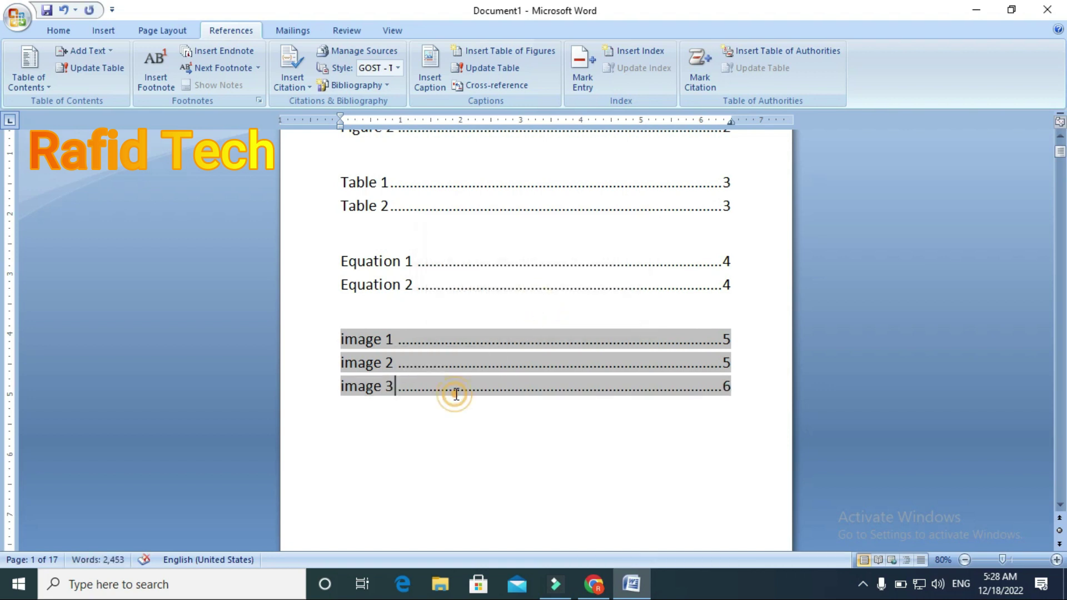
left_click(397, 398)
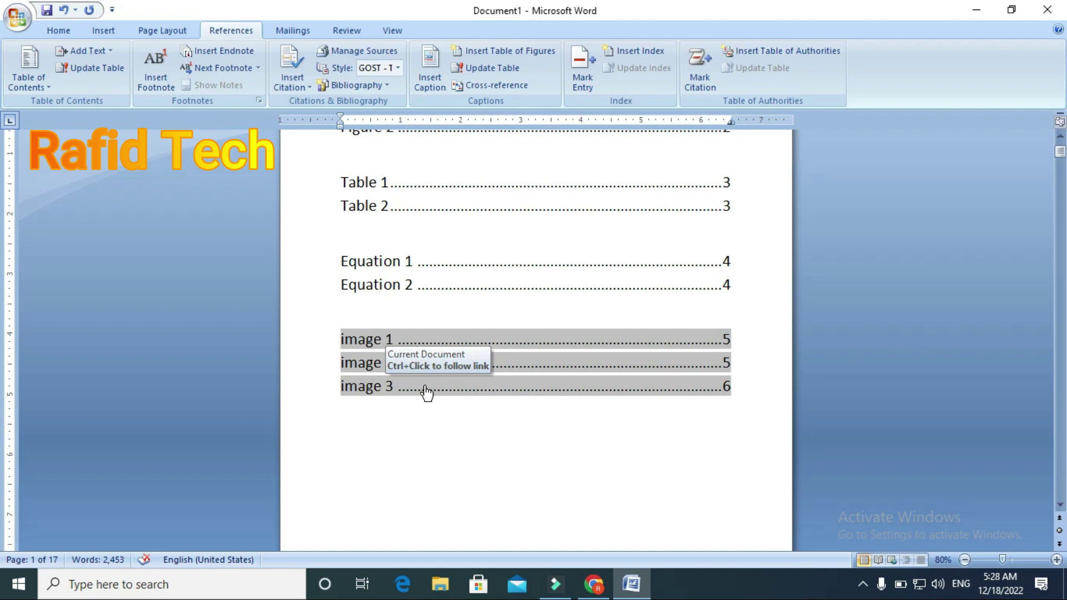
left_click(428, 394, "ctrl")
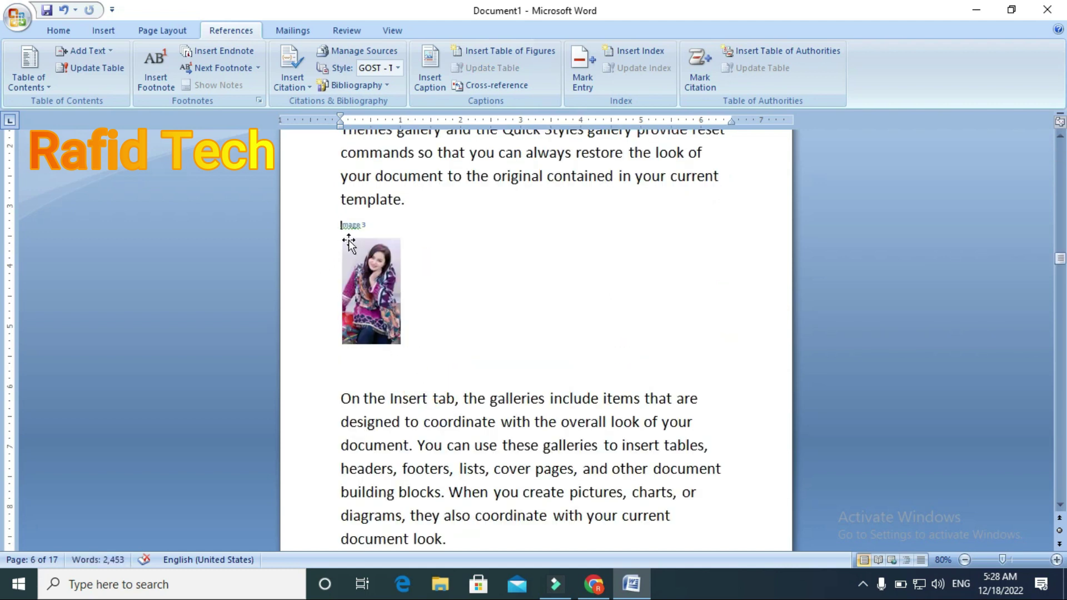
scroll(441, 269, "up", 3)
scroll(445, 272, "up", 3)
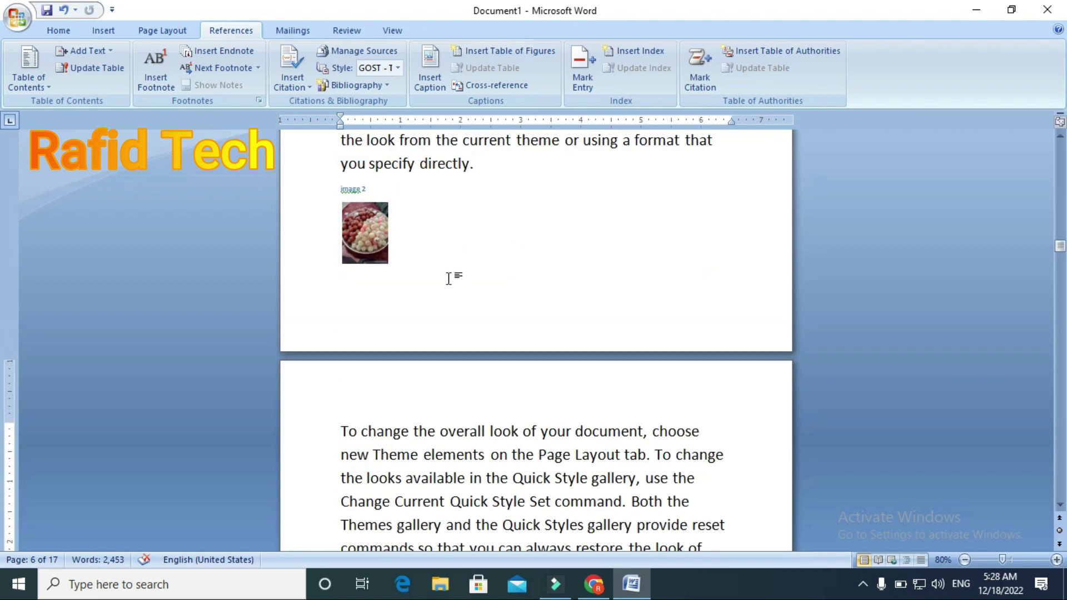
scroll(451, 279, "up", 3)
scroll(453, 295, "up", 4)
scroll(452, 303, "up", 4)
scroll(452, 303, "up", 4)
scroll(455, 304, "up", 4)
scroll(456, 305, "up", 4)
scroll(456, 306, "up", 4)
scroll(456, 307, "up", 4)
scroll(456, 307, "up", 4)
scroll(455, 308, "up", 4)
scroll(457, 307, "up", 4)
scroll(458, 309, "up", 4)
scroll(458, 310, "up", 2)
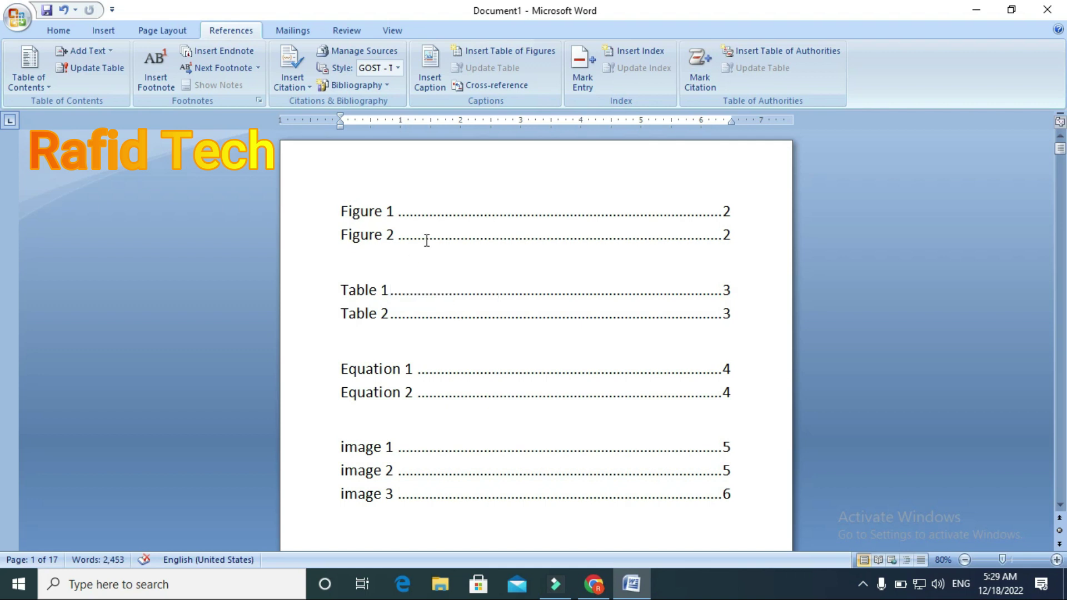
left_click(518, 86)
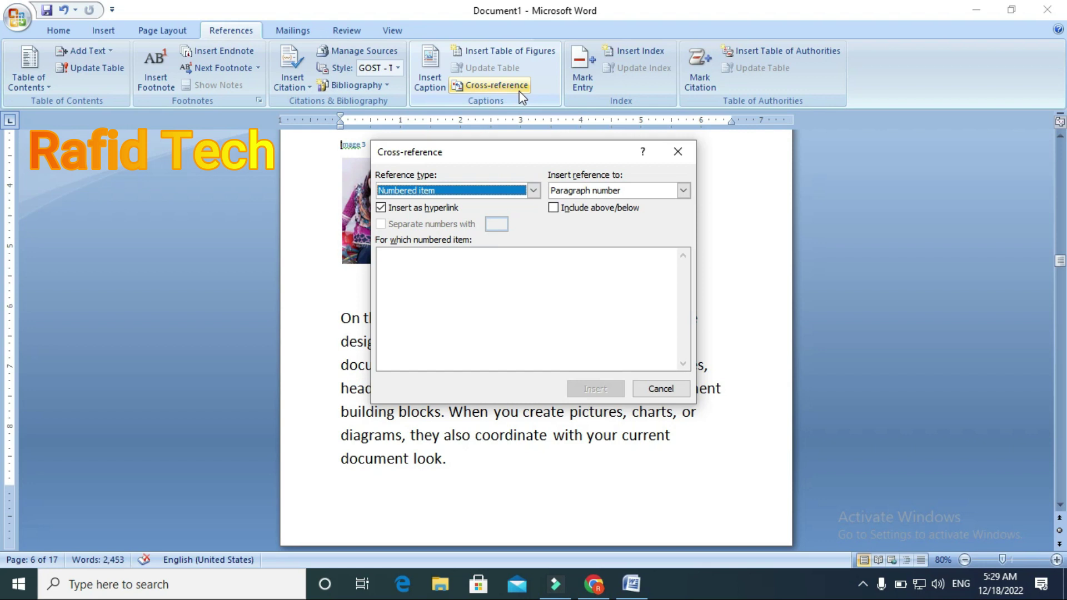
left_click(534, 190)
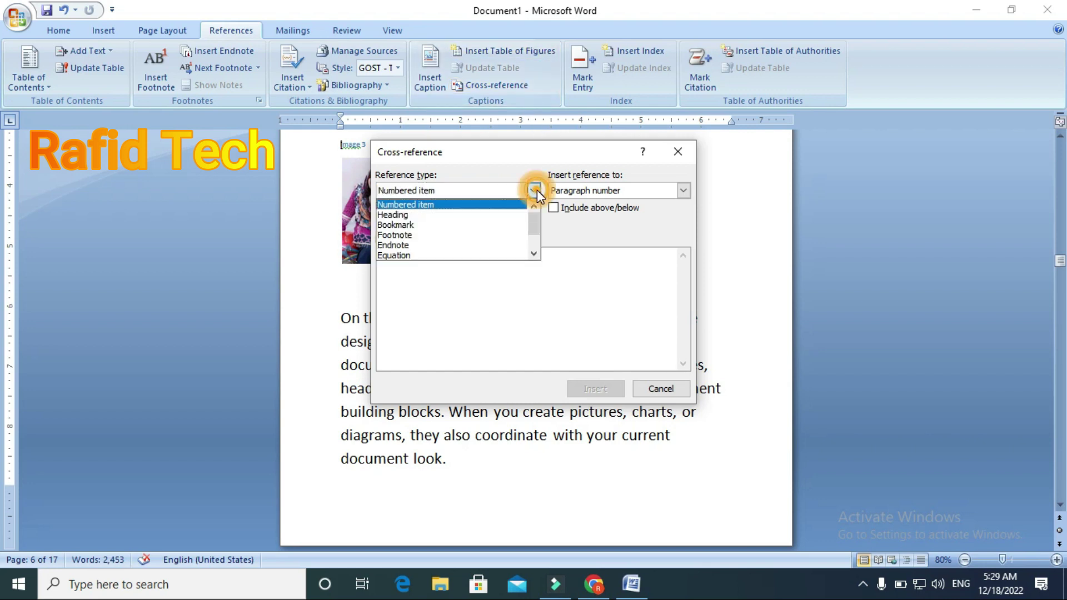
left_click(464, 214)
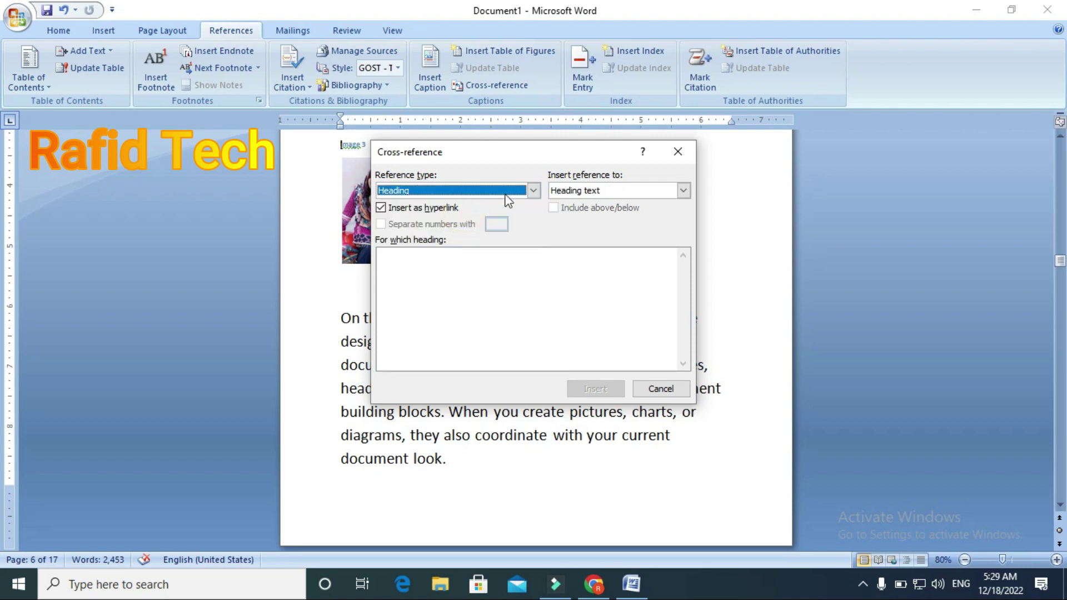
left_click(534, 190)
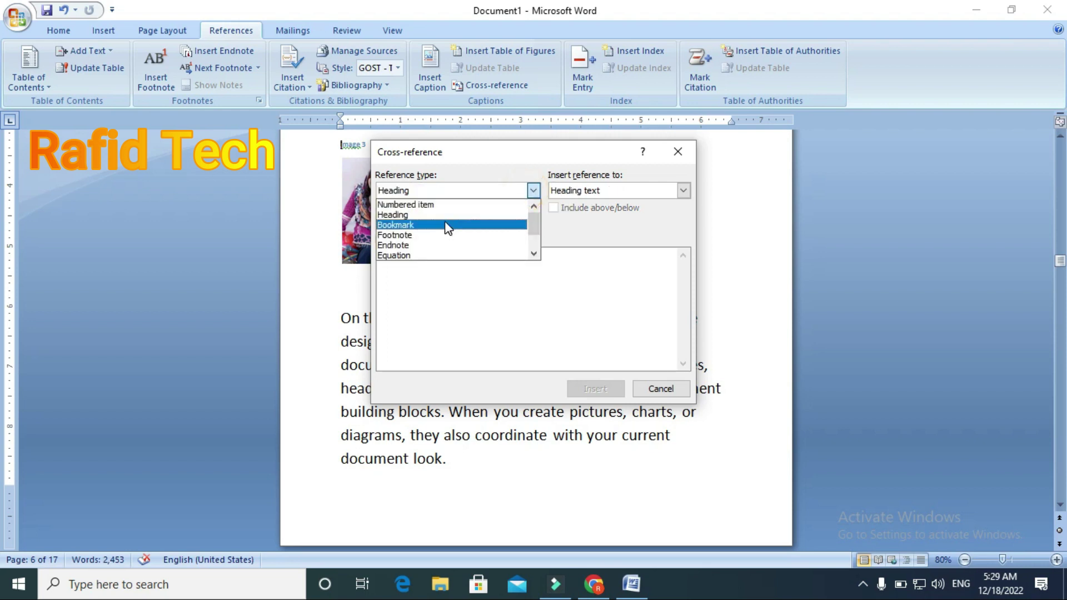
left_click(448, 225)
left_click(534, 190)
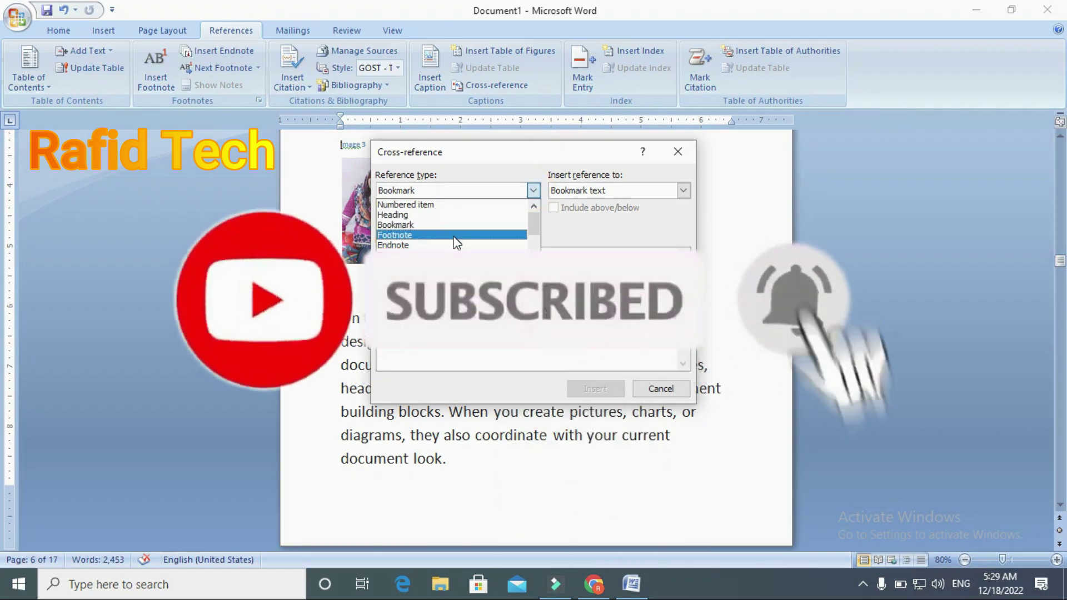
left_click(455, 236)
left_click(533, 191)
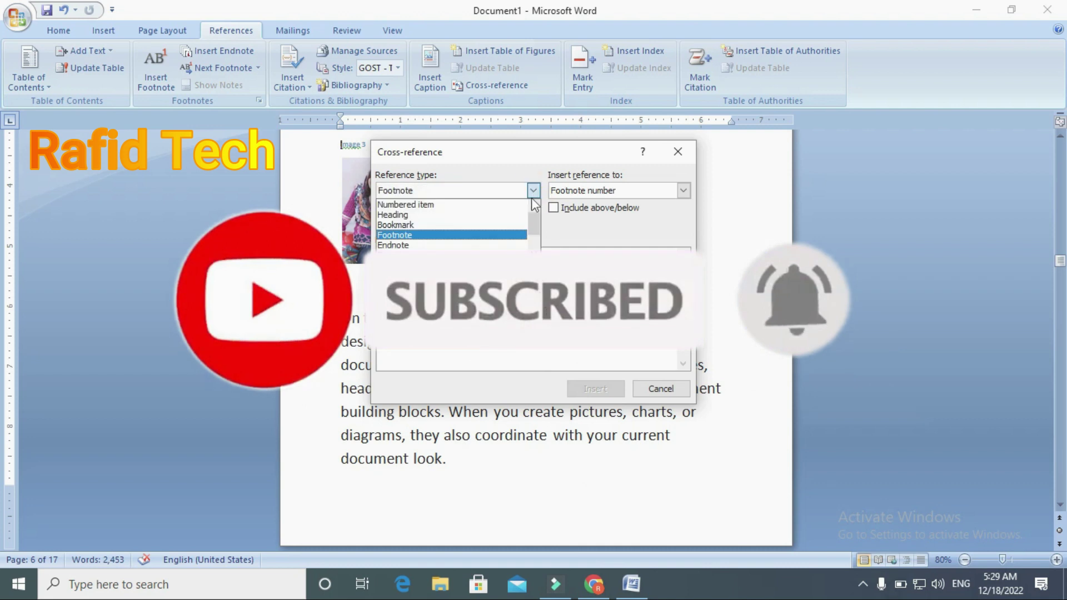
scroll(435, 247, "down", 1)
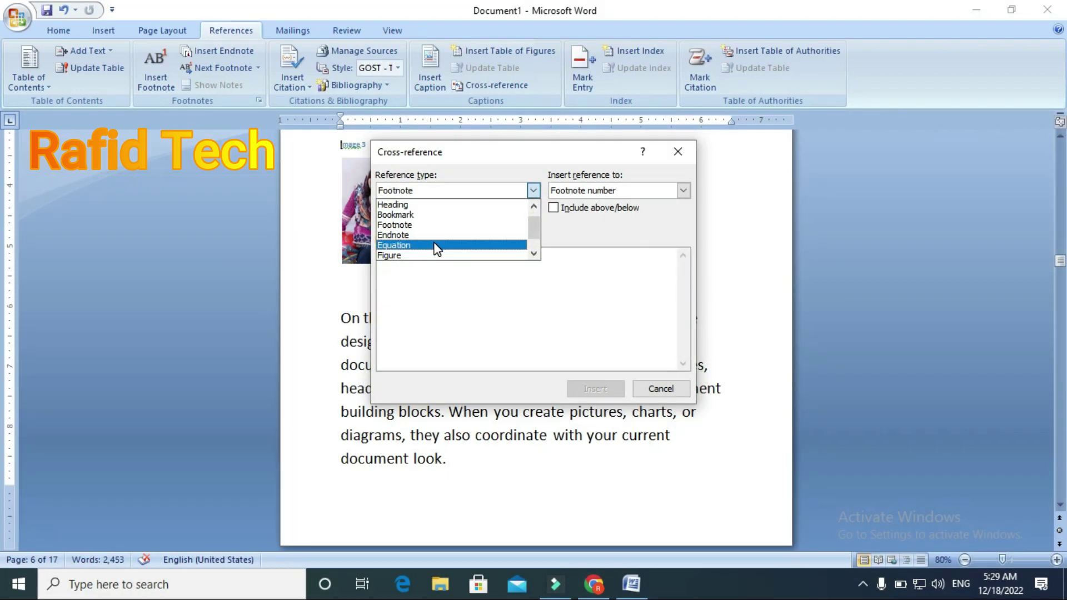
left_click(437, 246)
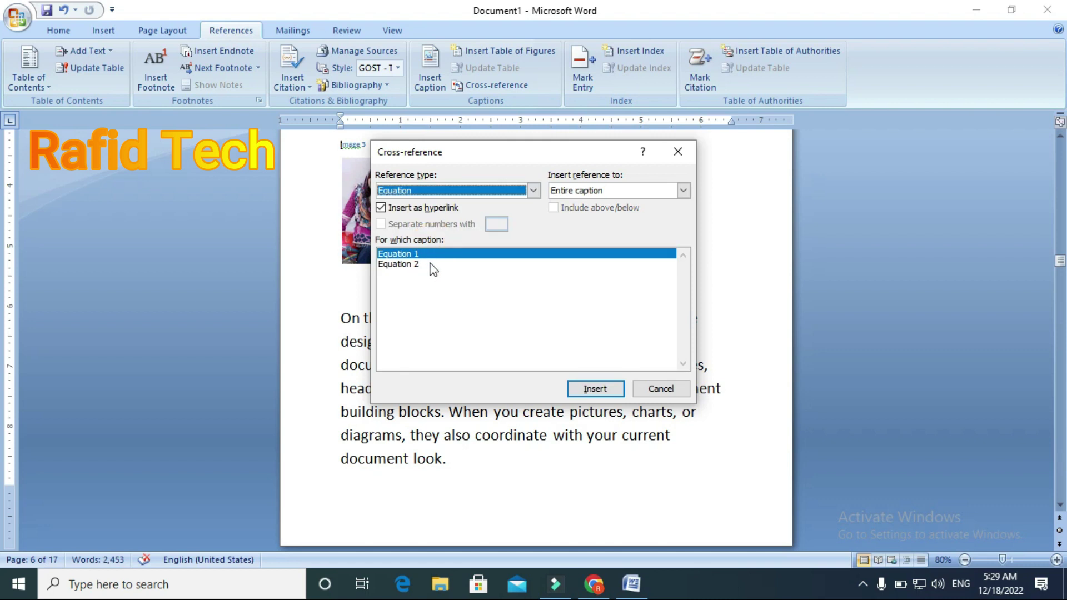
left_click(534, 190)
scroll(462, 231, "down", 1)
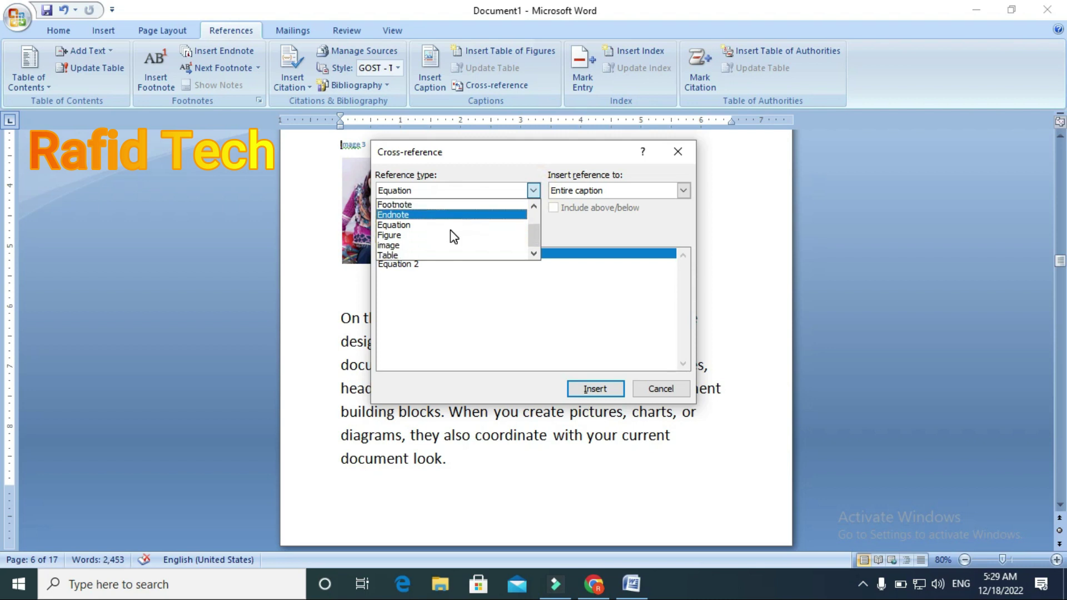
left_click(436, 236)
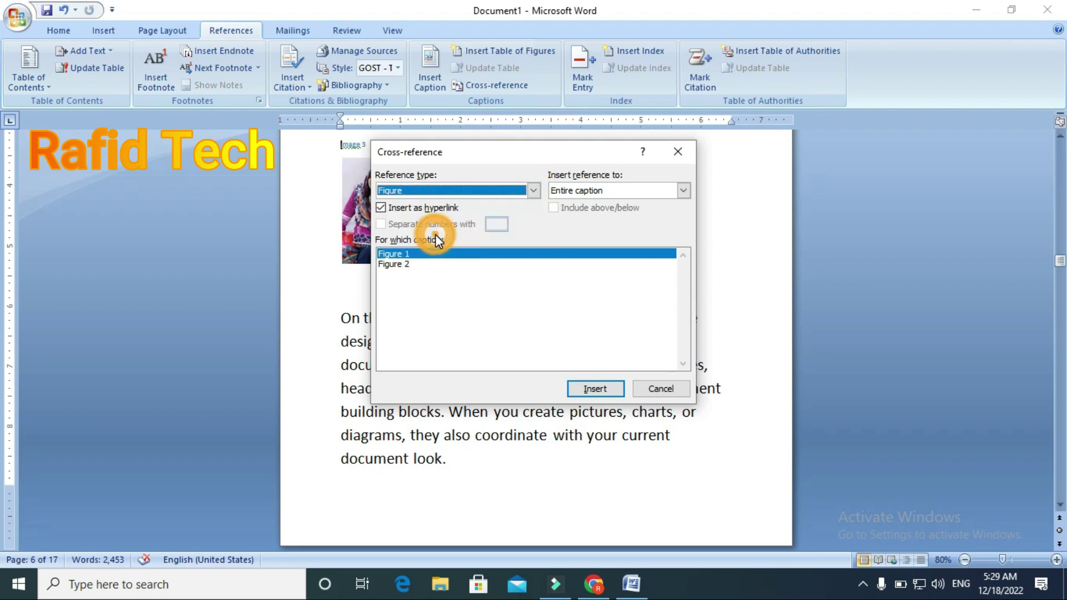
left_click(534, 191)
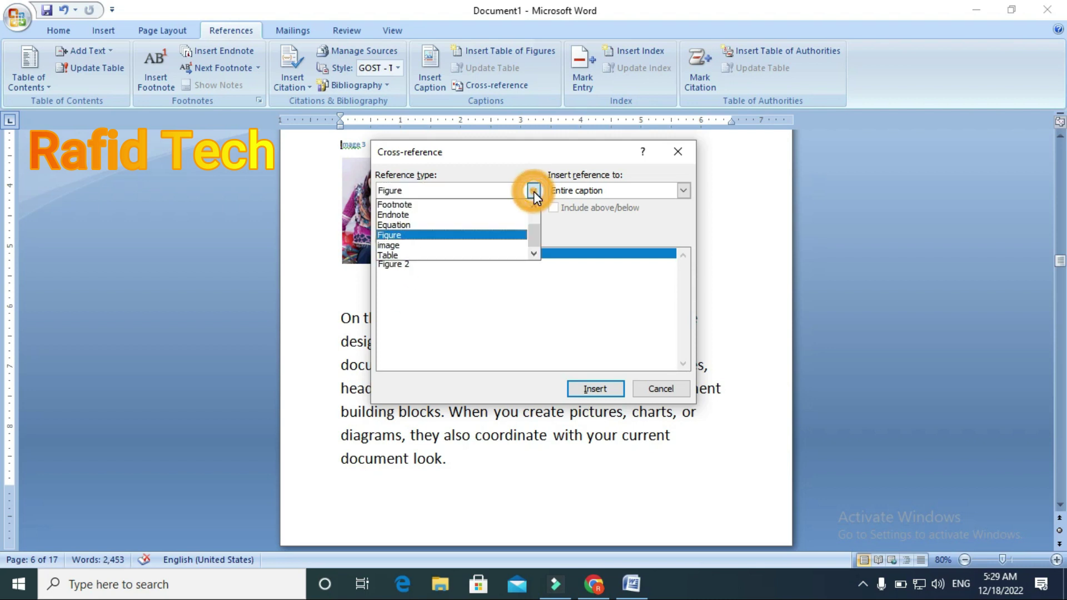
left_click(461, 246)
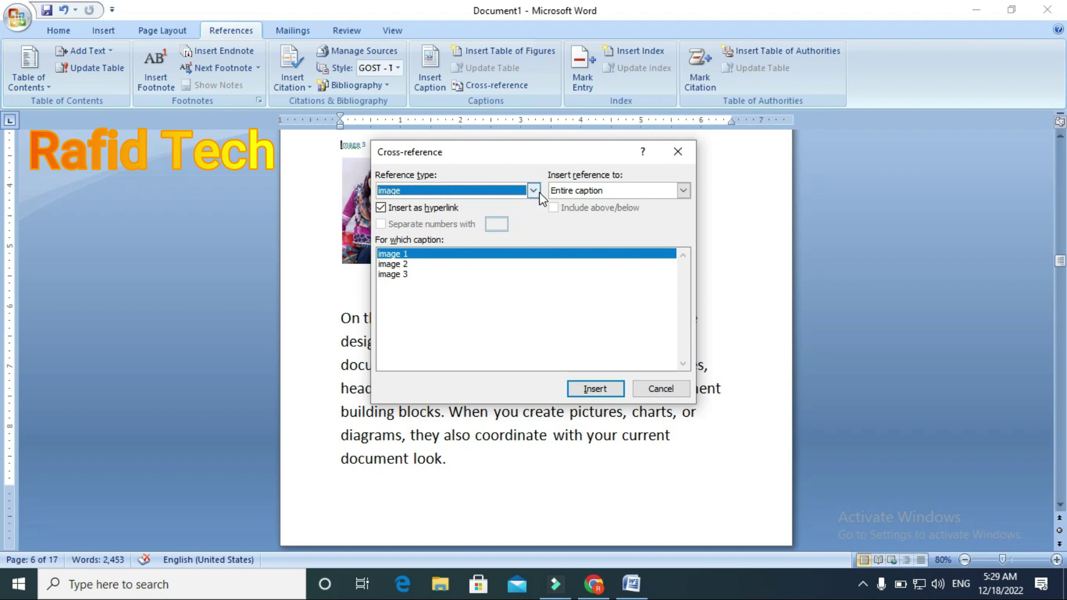
left_click(534, 190)
left_click(448, 259)
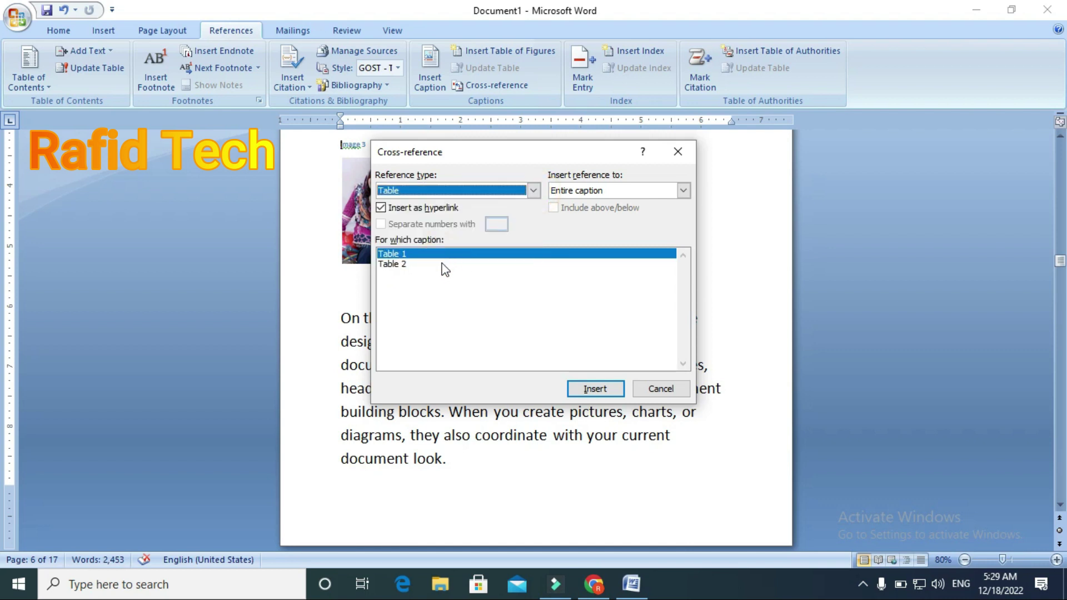
left_click(440, 264)
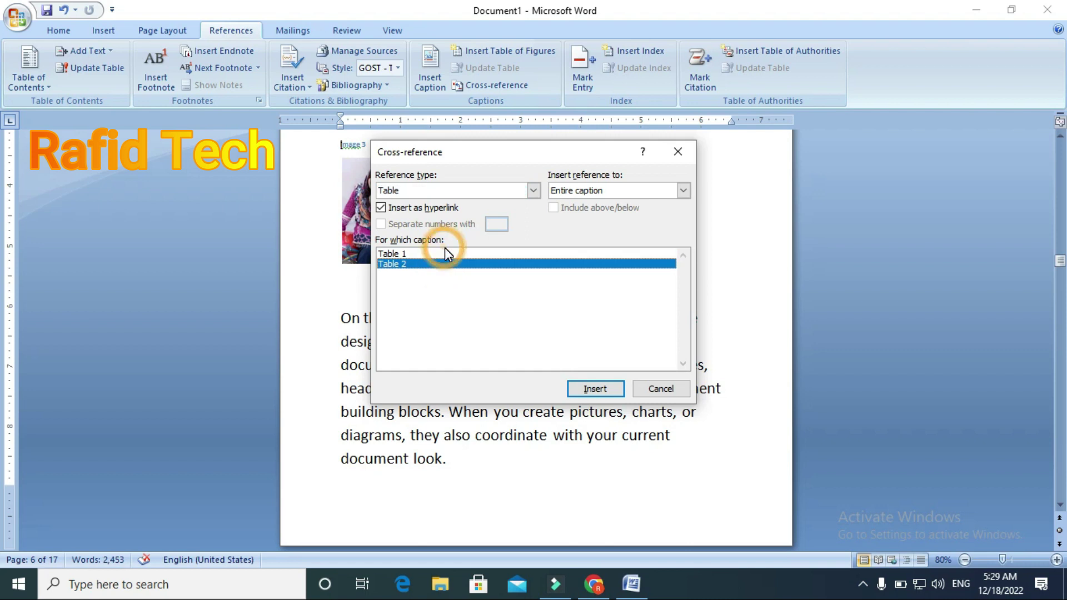
left_click(462, 292)
left_click(678, 153)
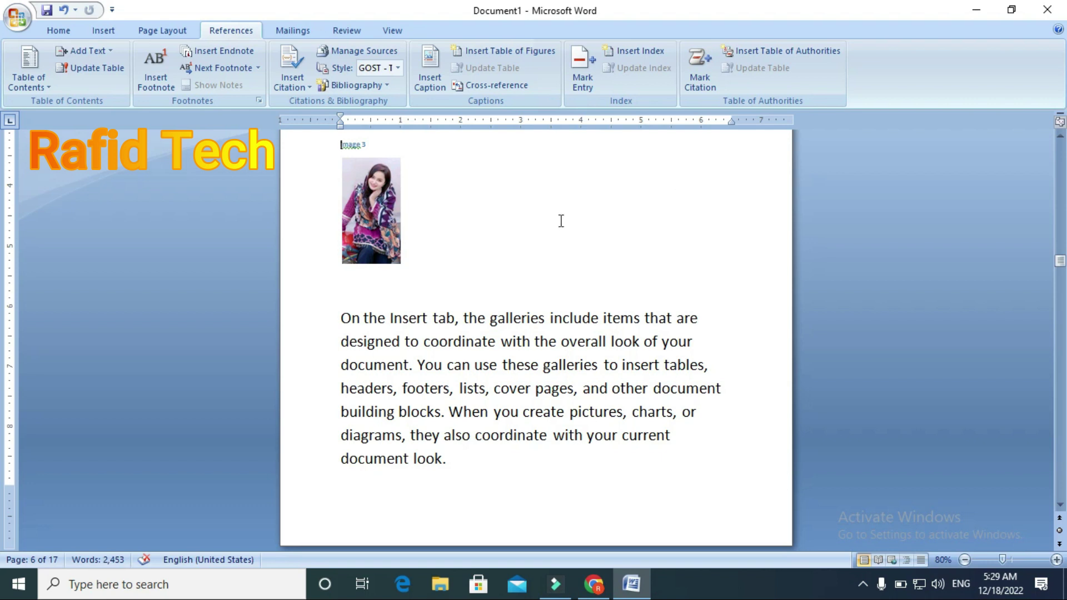
scroll(561, 220, "up", 5)
scroll(564, 225, "up", 4)
scroll(570, 234, "up", 4)
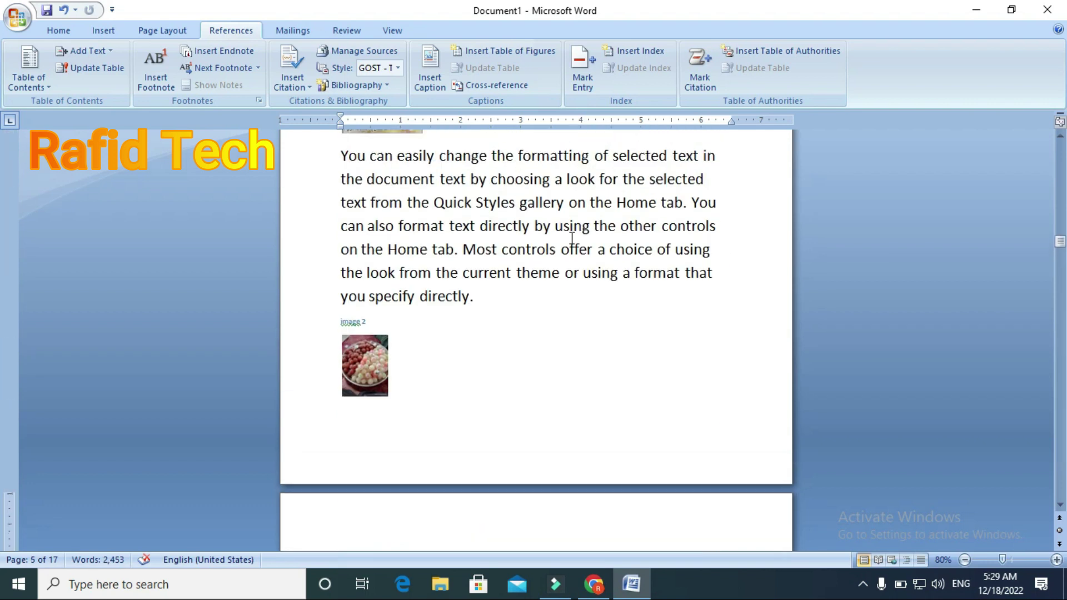
scroll(572, 238, "up", 7)
scroll(574, 241, "up", 2)
scroll(575, 245, "up", 5)
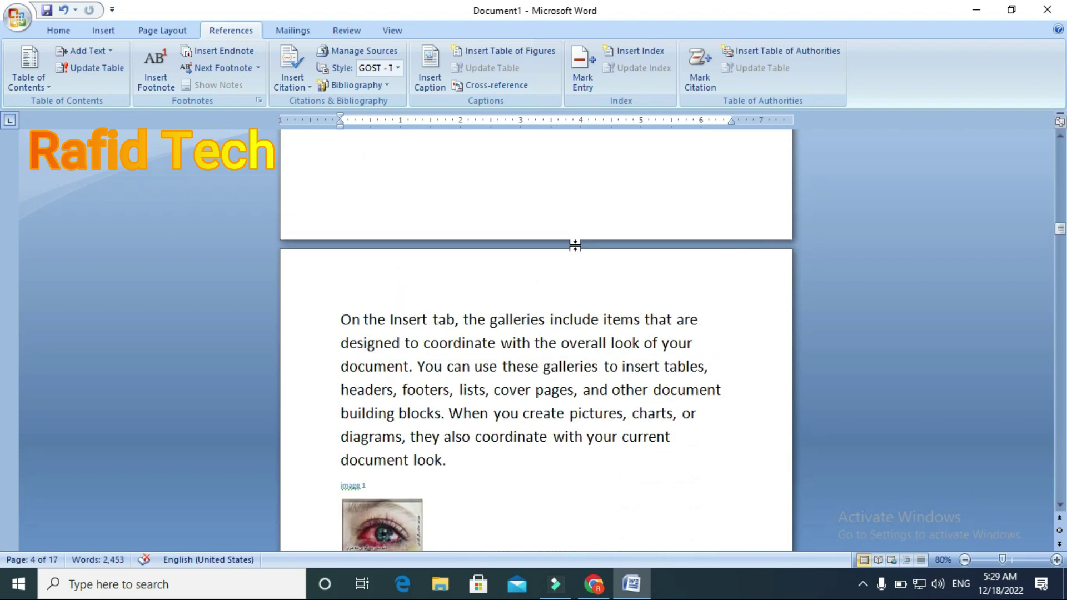